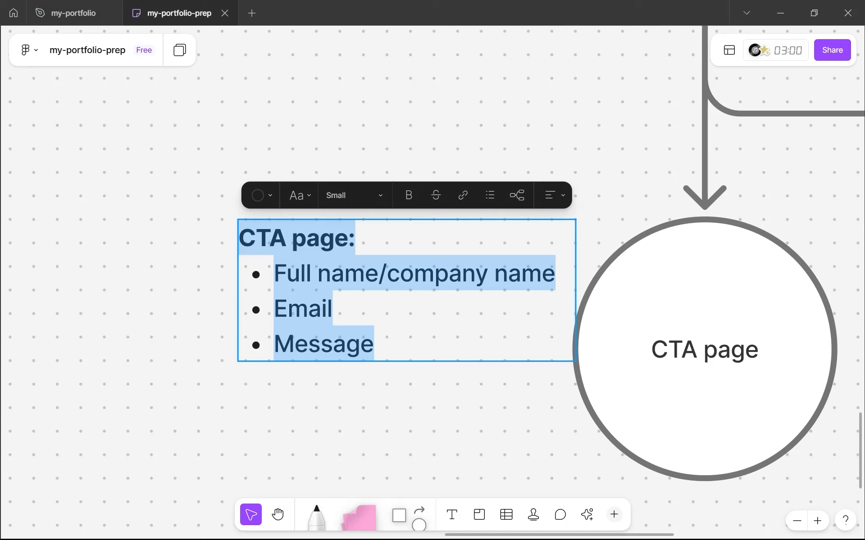
Step: Review the form fields listed in the CTA page note beside the flowchart
key("Escape")
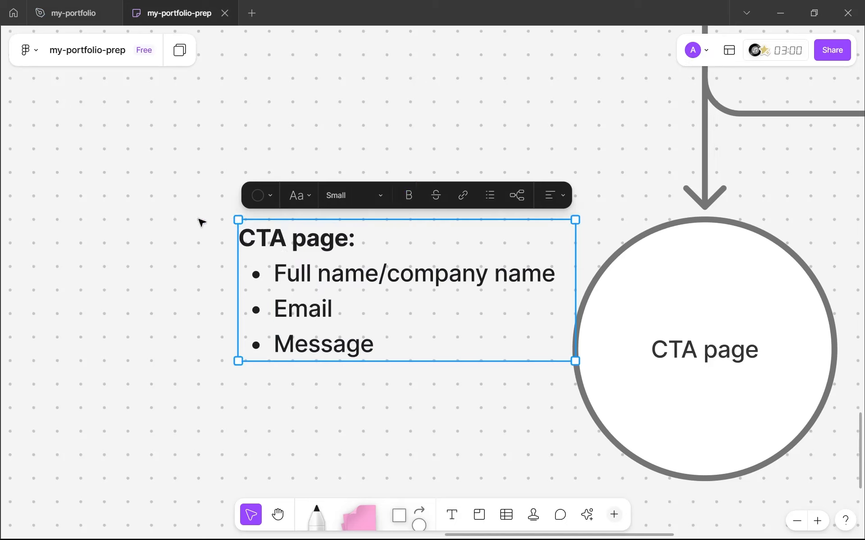
left_click(276, 270)
double_click(288, 273)
left_click_drag(312, 273, 508, 273)
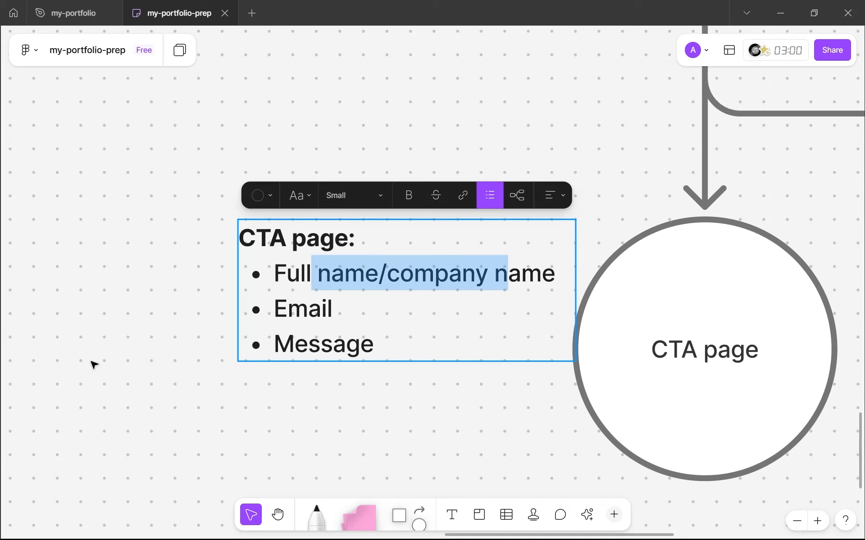
key("Escape")
double_click(341, 353)
key("Right")
key("shift+Left")
key("Right")
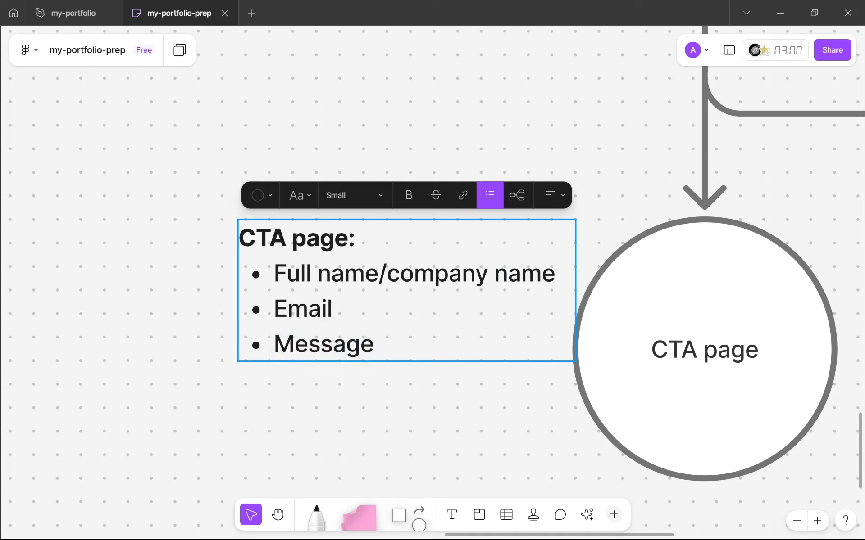
key("Escape")
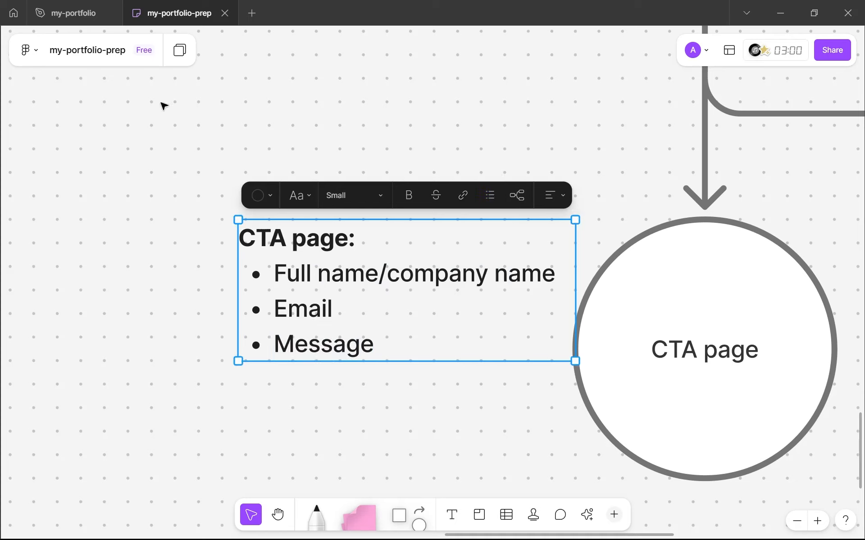
Step: Switch to the my-portfolio file and duplicate the work-footer-desktop frame
left_click(83, 11)
scroll(444, 209, "down", 3)
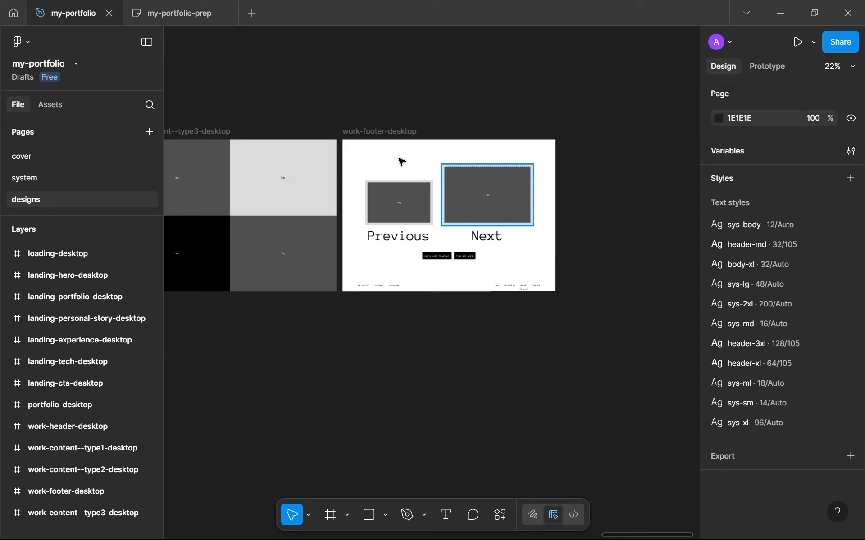
left_click(369, 133)
key("ctrl+d")
scroll(540, 205, "up", 5)
Step: Delete the main content group from the duplicated work-footer-desktop frame, leaving only its footer
left_click_drag(536, 211, 380, 253)
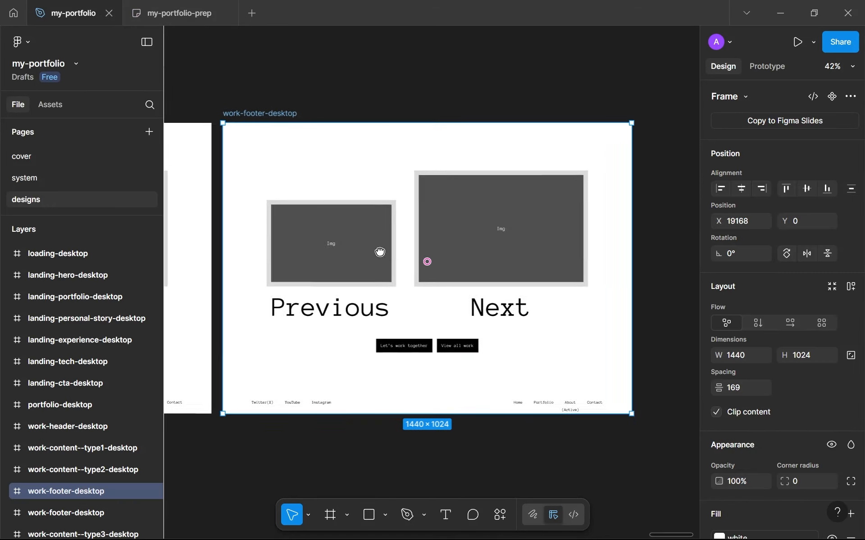
scroll(400, 290, "up", 1)
left_click(399, 290)
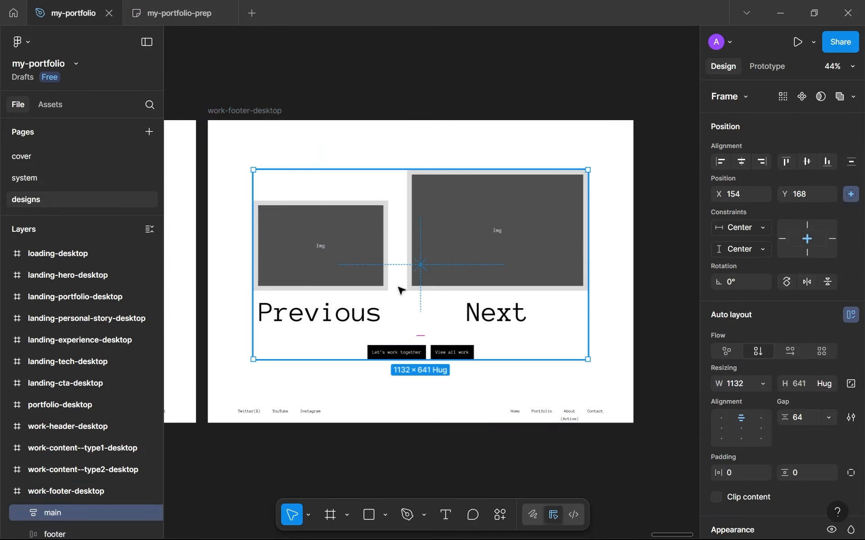
key("Delete")
Step: Move the (Active) label beneath the Contact link in the duplicated frame's footer
scroll(317, 427, "up", 3)
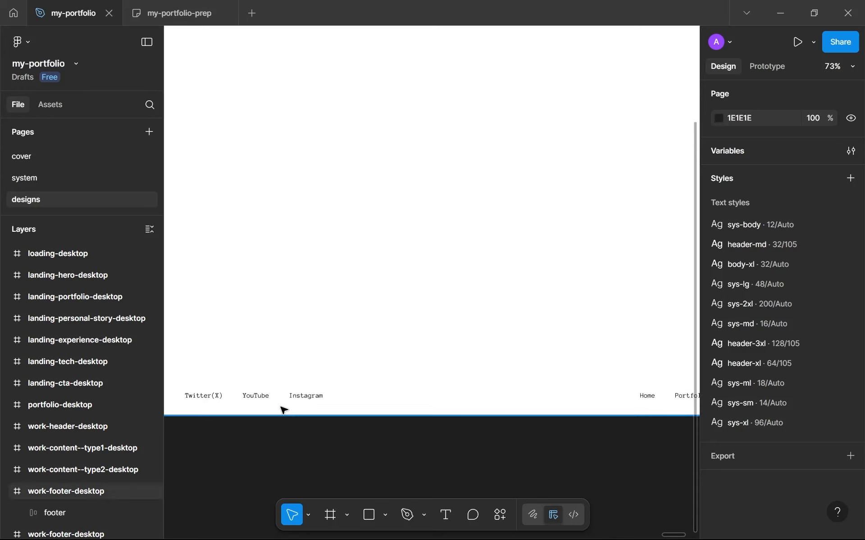
scroll(391, 372, "right", 4)
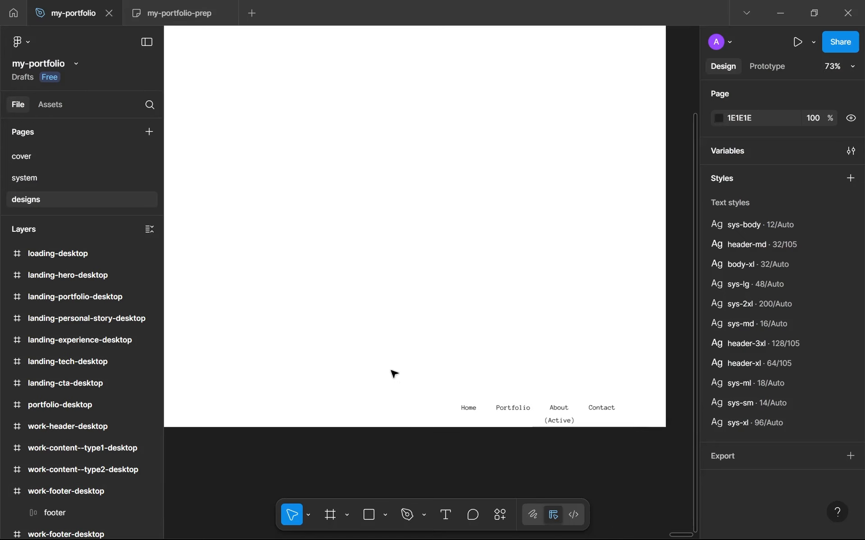
left_click(565, 426)
scroll(563, 425, "up", 5)
left_click_drag(517, 425, 556, 419)
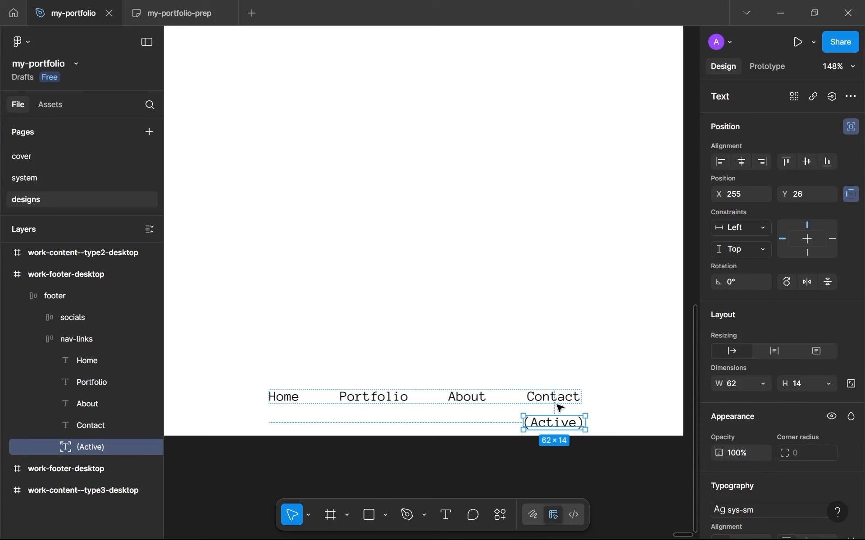
left_click(559, 401)
left_click(367, 437)
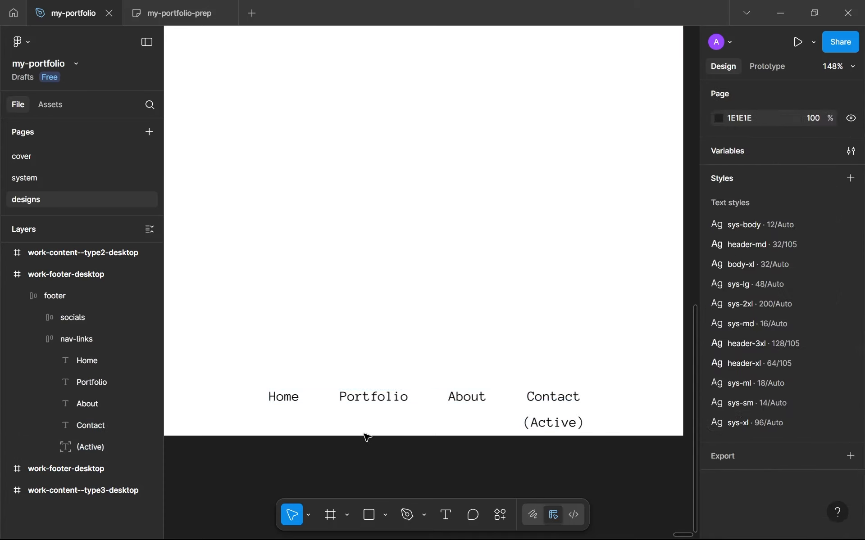
Step: Collapse the footer layer of the duplicated work-footer-desktop frame
scroll(360, 433, "down", 5)
scroll(315, 398, "down", 1)
left_click_drag(335, 398, 488, 374)
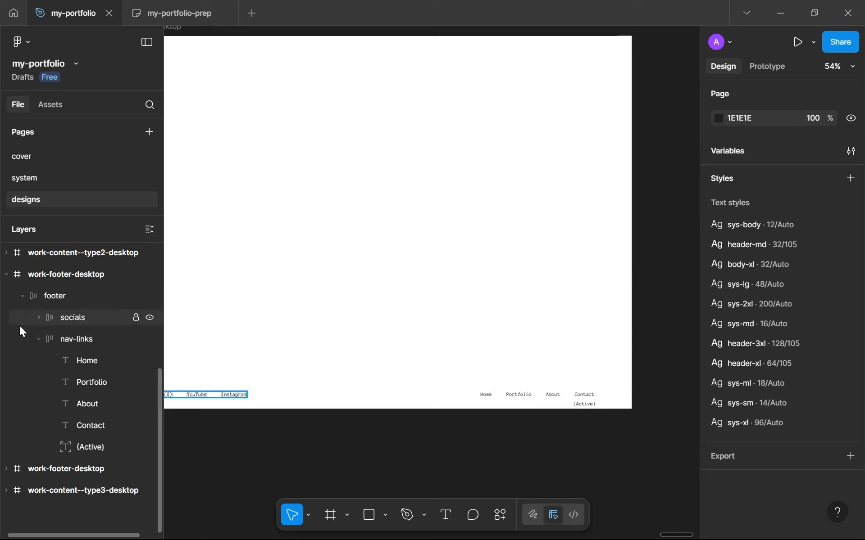
left_click(19, 299)
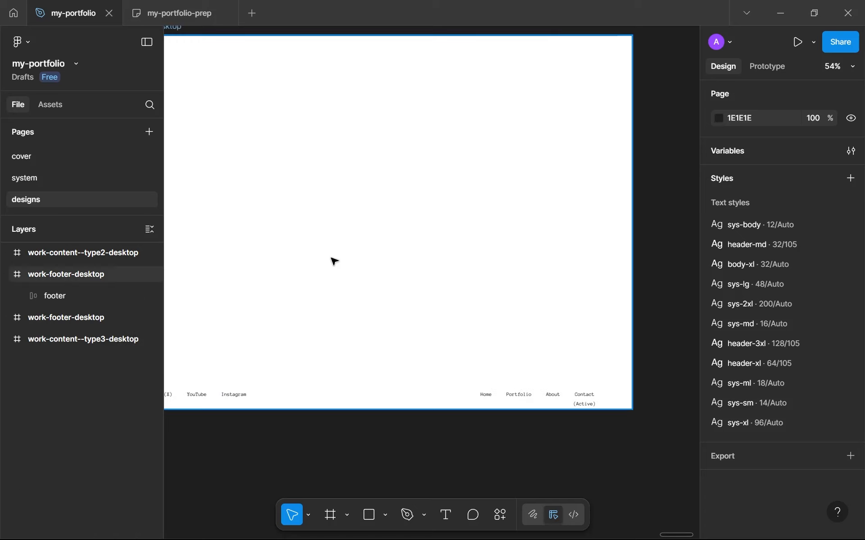
scroll(332, 261, "down", 3)
left_click_drag(332, 261, 406, 233)
scroll(404, 235, "down", 3)
scroll(405, 239, "down", 2)
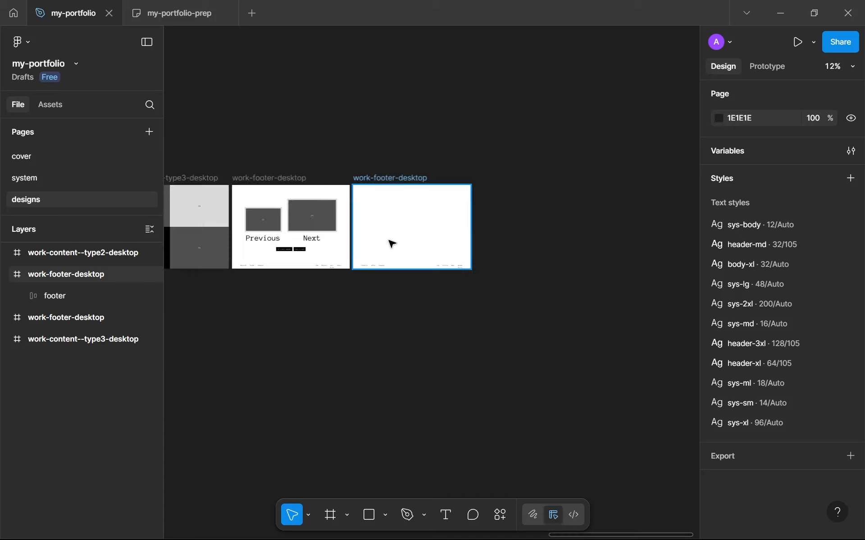
scroll(390, 243, "up", 5)
scroll(388, 241, "up", 1)
left_click_drag(388, 241, 345, 254)
scroll(345, 254, "down", 1)
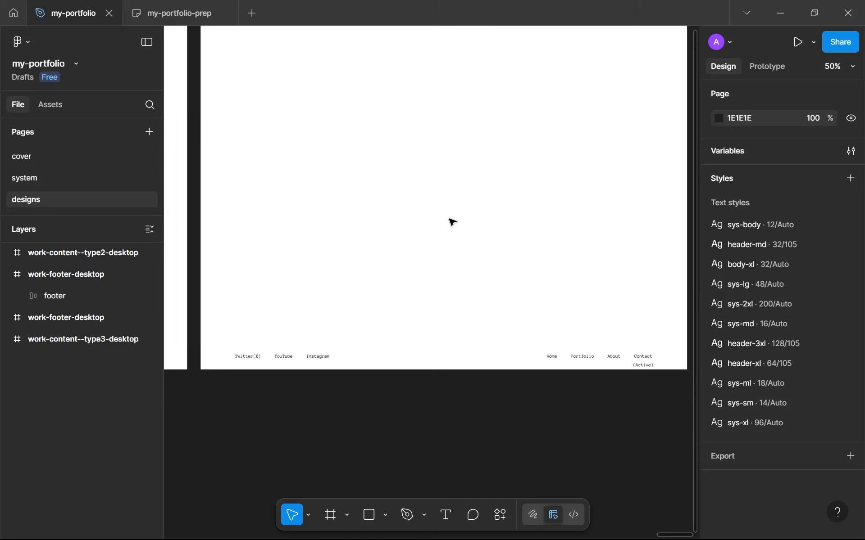
left_click_drag(469, 188, 459, 232)
key("t")
left_click(364, 179)
scroll(438, 258, "up", 2)
scroll(460, 231, "down", 1)
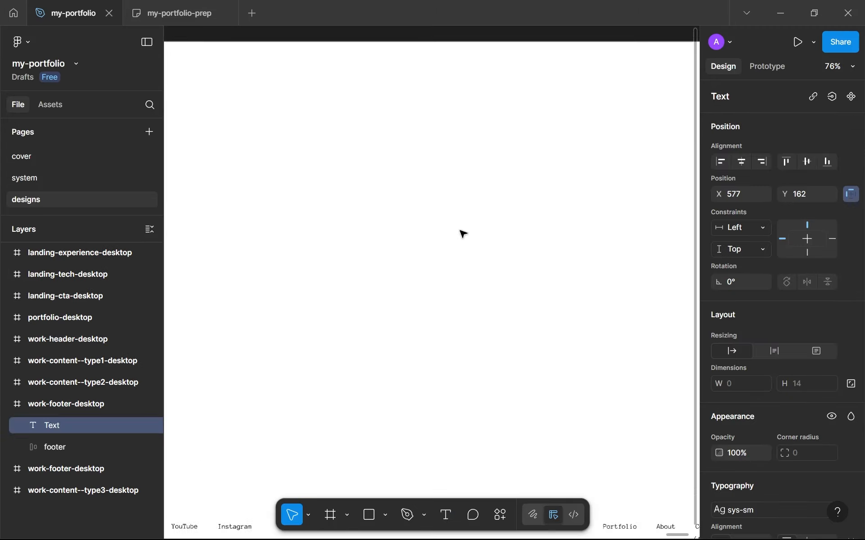
scroll(463, 234, "down", 6)
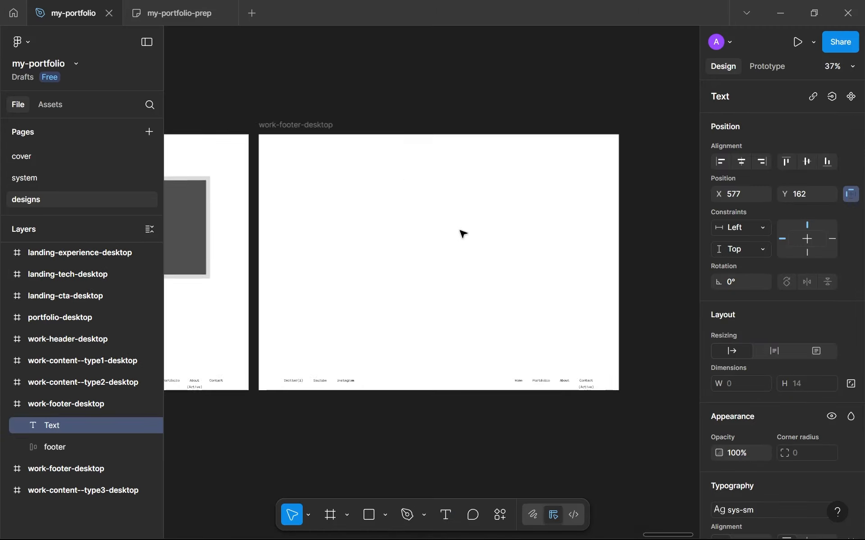
scroll(277, 273, "down", 1)
scroll(415, 251, "up", 4)
scroll(471, 245, "up", 1)
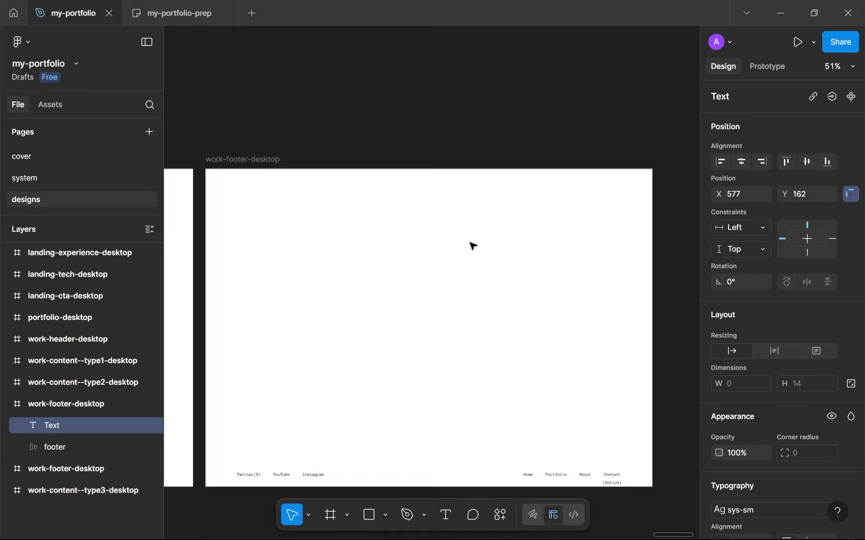
scroll(387, 283, "down", 6)
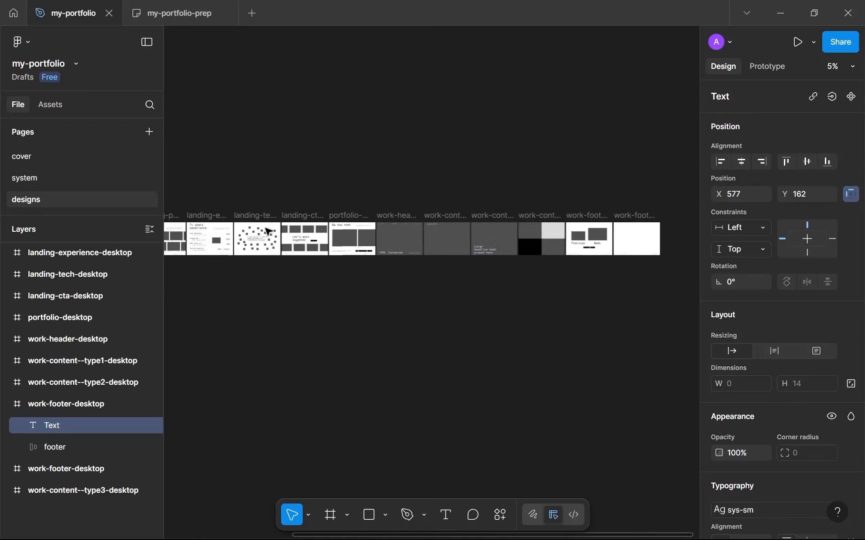
Step: Copy the "7+ years experience" header group from the landing-experience-desktop frame
scroll(406, 247, "up", 5)
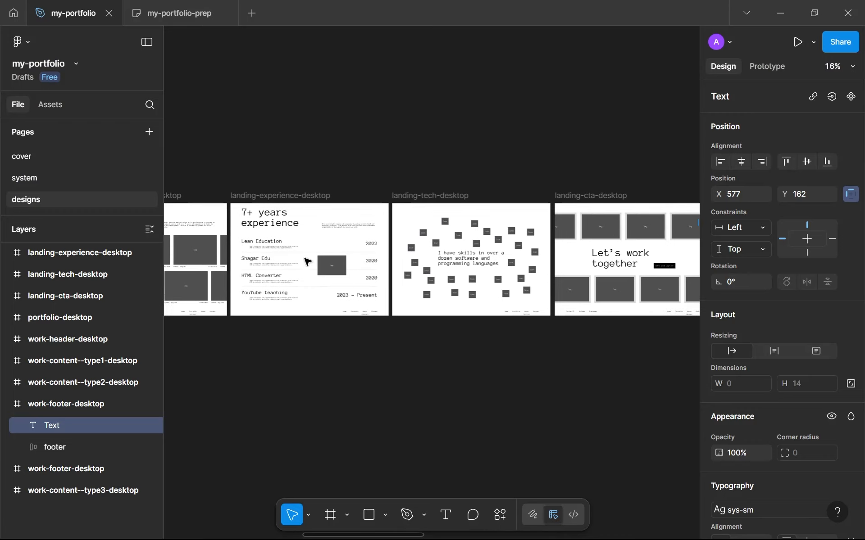
scroll(324, 313, "up", 5)
scroll(319, 411, "up", 2)
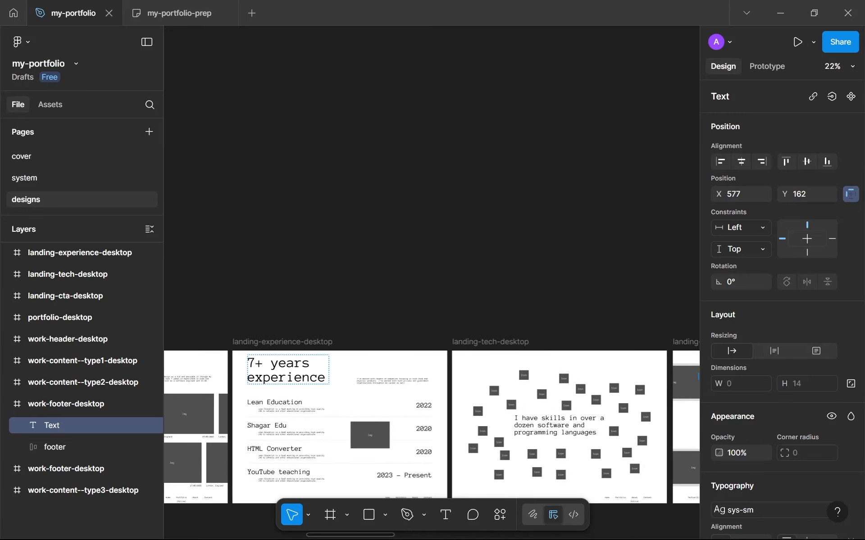
left_click(333, 365)
scroll(338, 372, "up", 3)
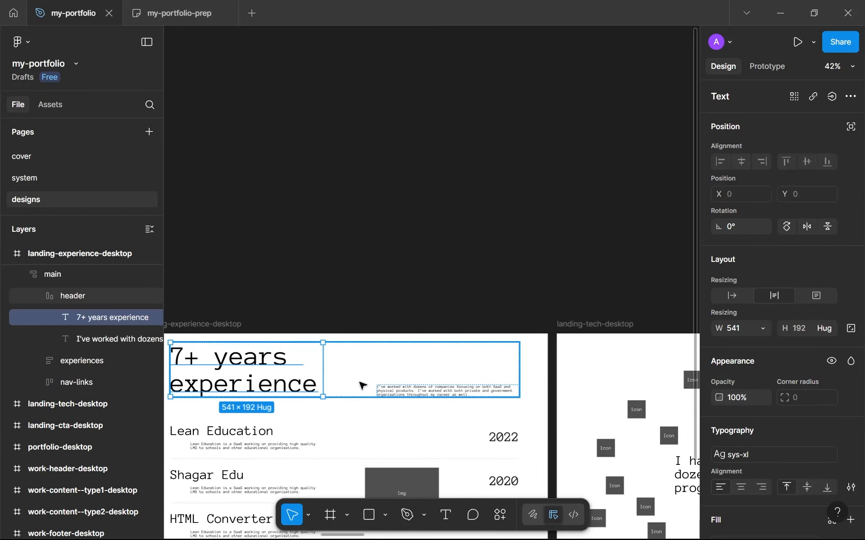
left_click(360, 382)
Step: Paste the copied header group into the blank duplicated work-footer-desktop frame
scroll(435, 383, "down", 8)
left_click_drag(443, 378, 236, 340)
scroll(629, 300, "right", 5)
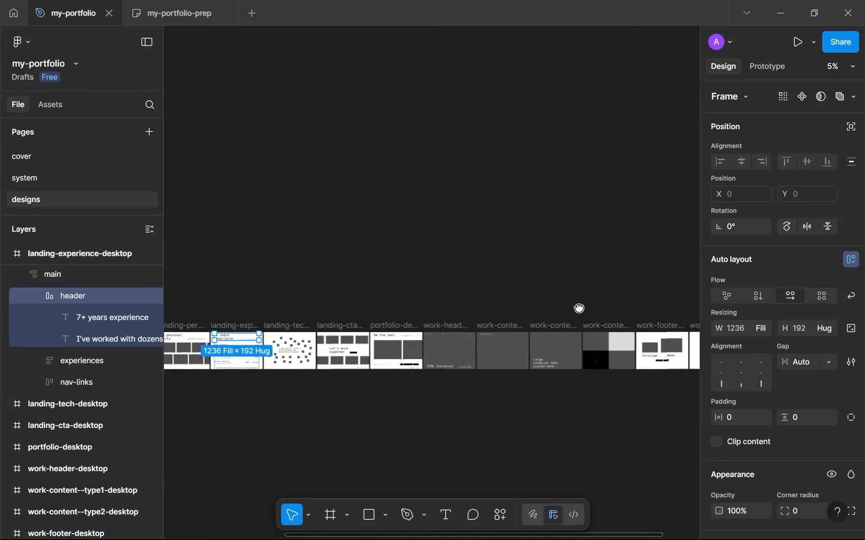
scroll(579, 309, "down", 1)
left_click(481, 310)
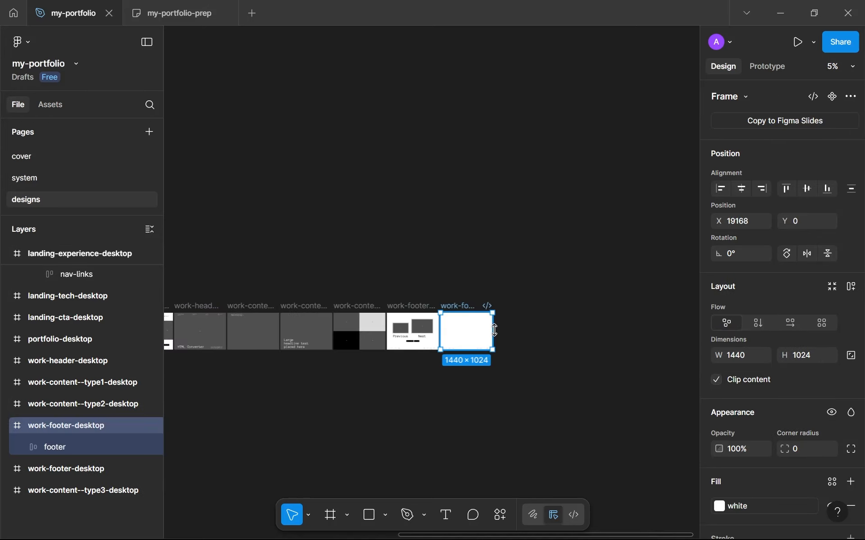
key("ctrl+v")
scroll(496, 333, "up", 8)
scroll(495, 332, "down", 1)
left_click_drag(423, 307, 440, 298)
scroll(459, 295, "up", 3)
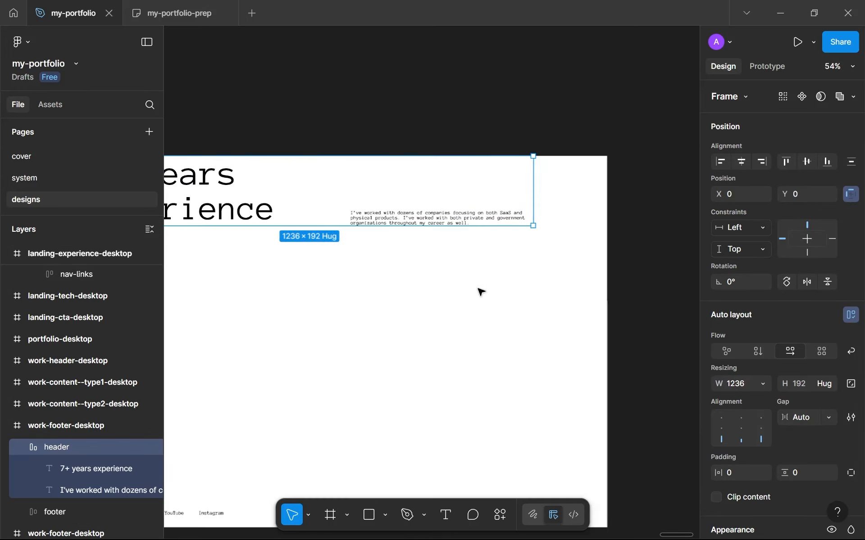
Step: Show the rulers and place left and right vertical margin guides in the Previous/Next footer frame, the right one at 1338
key("shift+r")
scroll(365, 206, "down", 6)
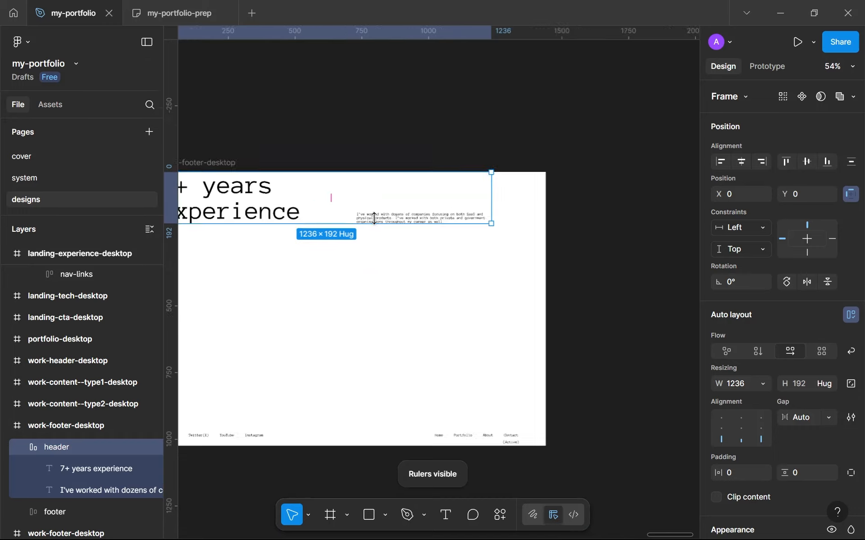
scroll(536, 276, "down", 3)
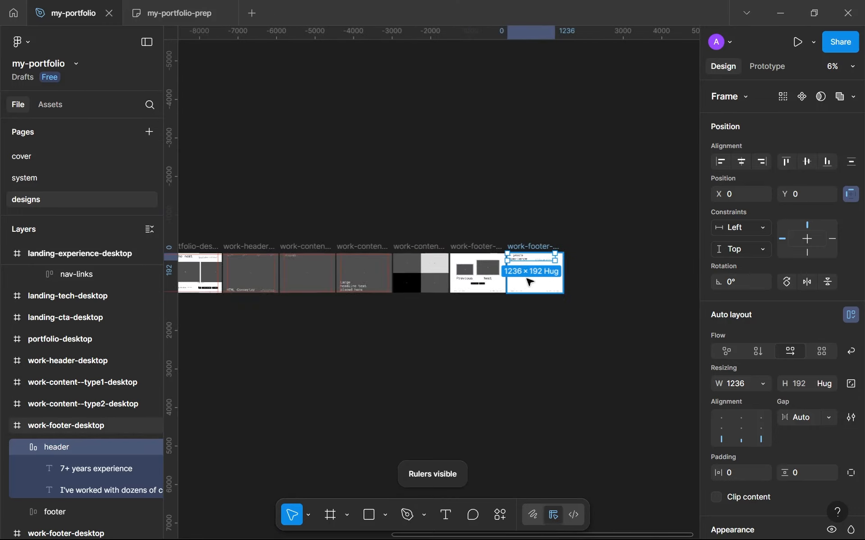
scroll(478, 281, "up", 6)
scroll(476, 281, "down", 1)
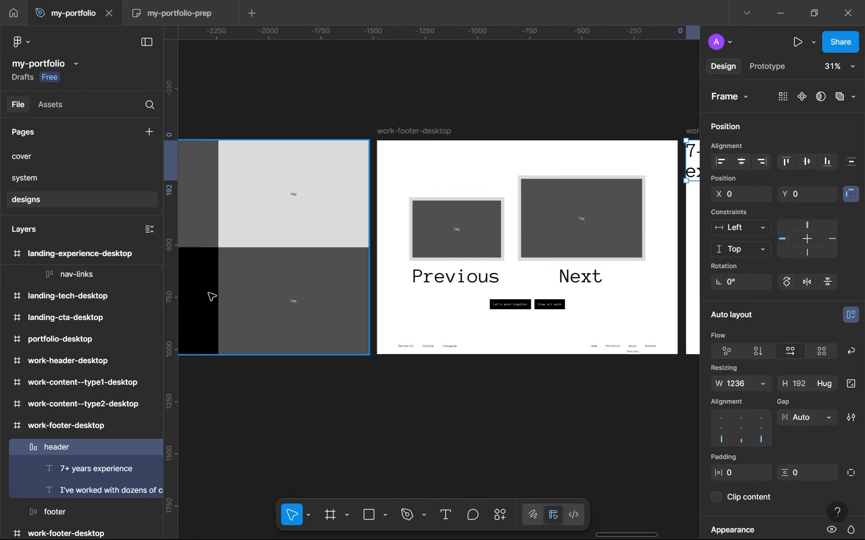
left_click_drag(305, 283, 437, 288)
scroll(309, 303, "down", 5)
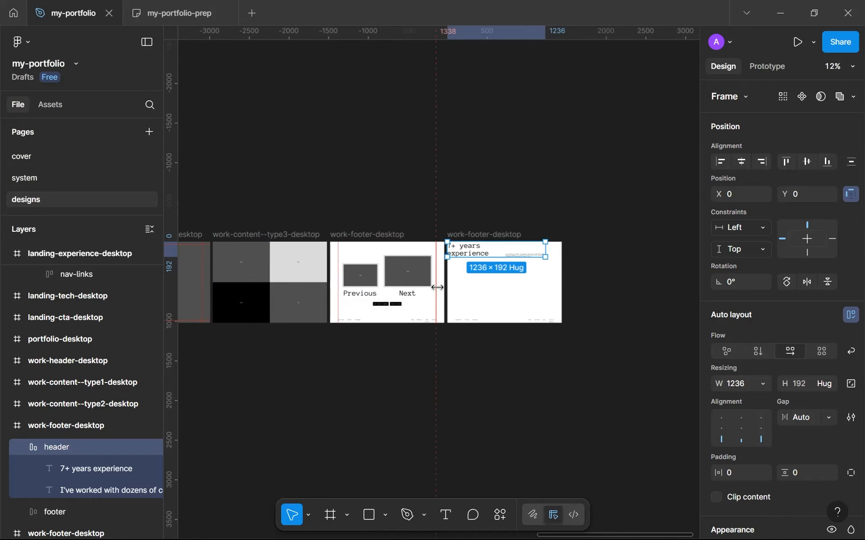
scroll(437, 287, "up", 6)
scroll(419, 292, "down", 8)
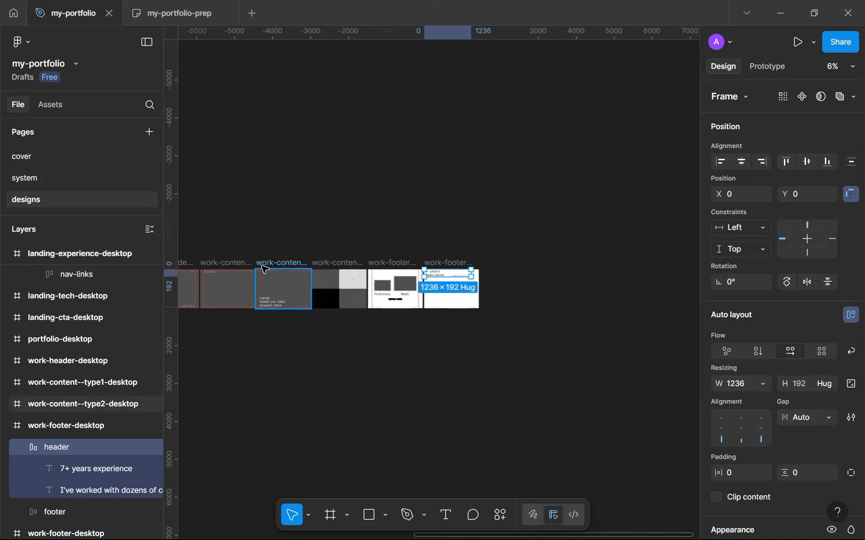
Step: Duplicate the work-content--type2-desktop frame with its margin guides
left_click(284, 267)
key("ctrl+d")
scroll(458, 276, "up", 5)
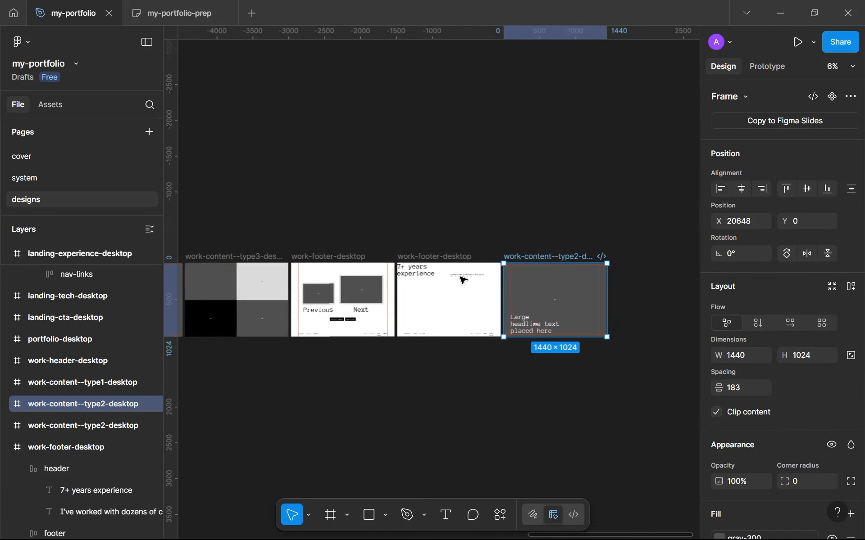
left_click_drag(445, 271, 431, 265)
scroll(487, 276, "up", 1)
left_click_drag(487, 277, 405, 253)
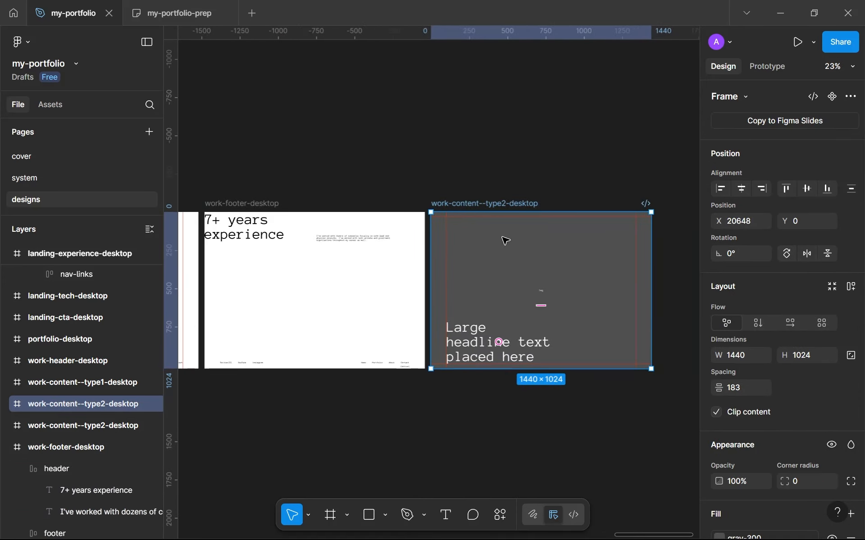
Step: Remove the header from the blank footer frame and use it to replace the large headline text in the duplicated work-content--type2-desktop frame
left_click(309, 234)
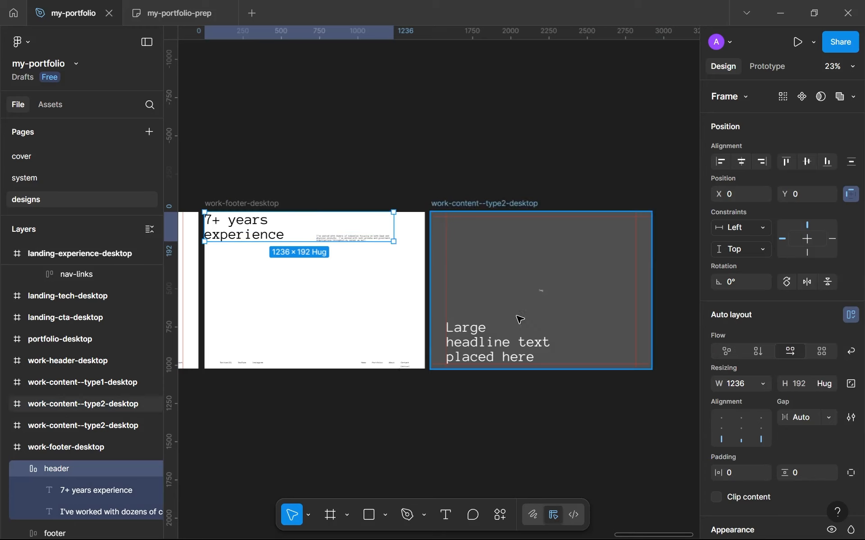
key("Delete")
left_click(510, 346)
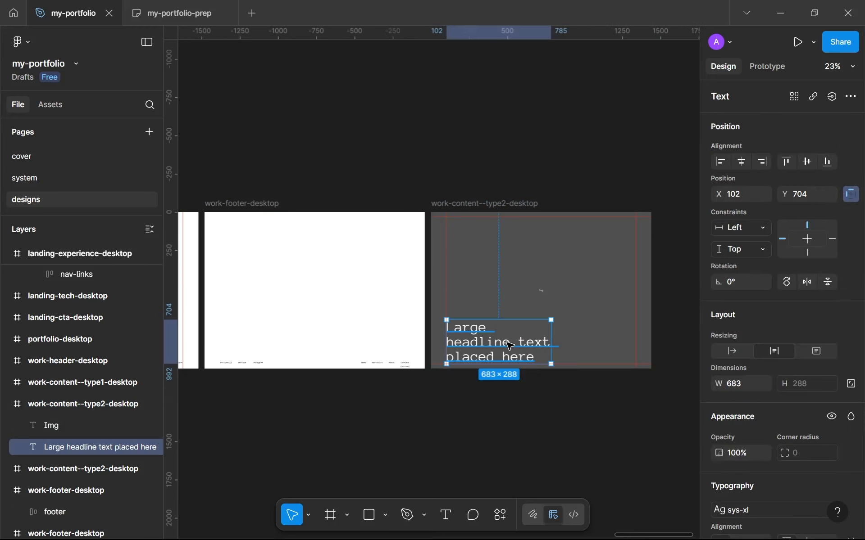
key("ctrl+shift+r")
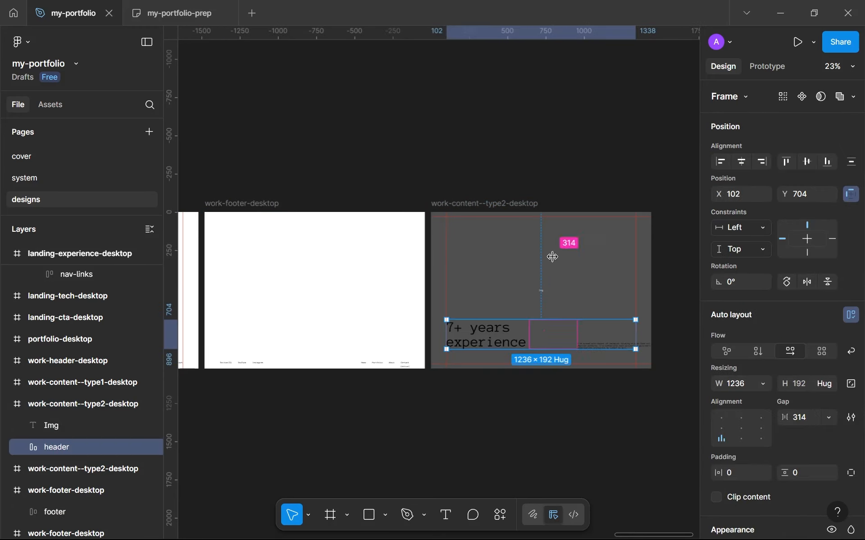
Step: Set the header's item gap to Auto and place it horizontally centred at Y 32 in the duplicated work-content--type2-desktop frame
left_click(556, 260)
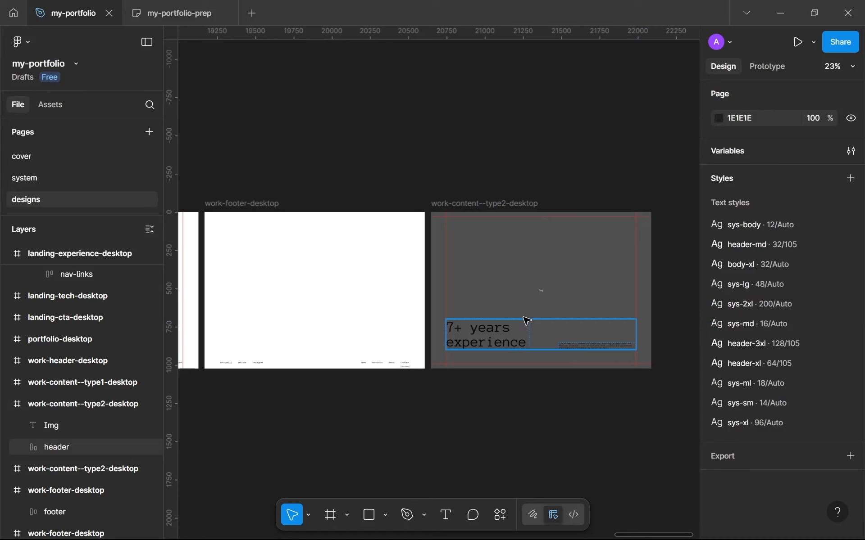
left_click_drag(527, 321, 527, 257)
left_click(741, 161)
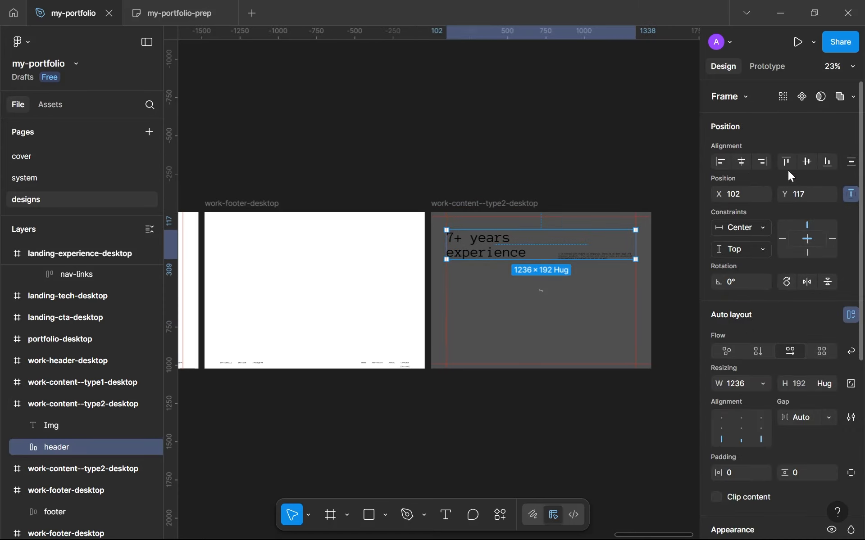
left_click_drag(525, 247, 527, 237)
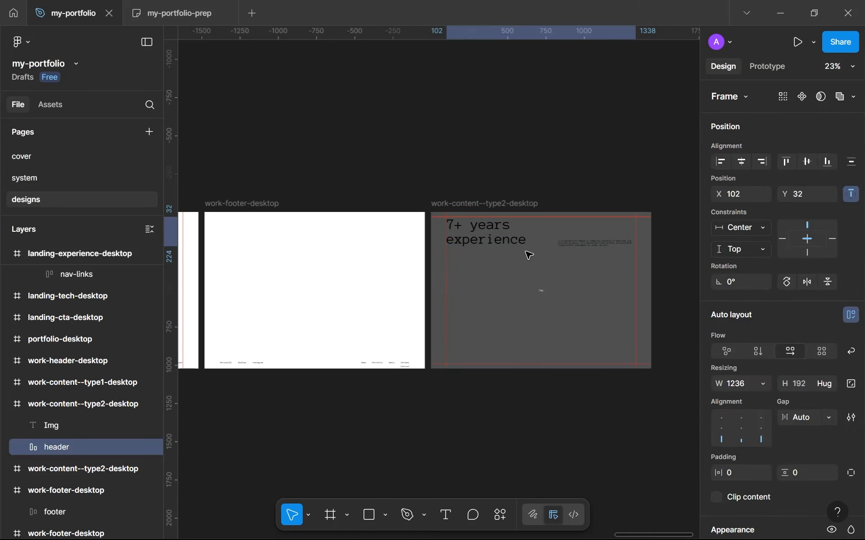
Step: Delete the Img placeholder text from the duplicated work-content--type2-desktop frame
left_click(524, 284)
left_click(501, 206)
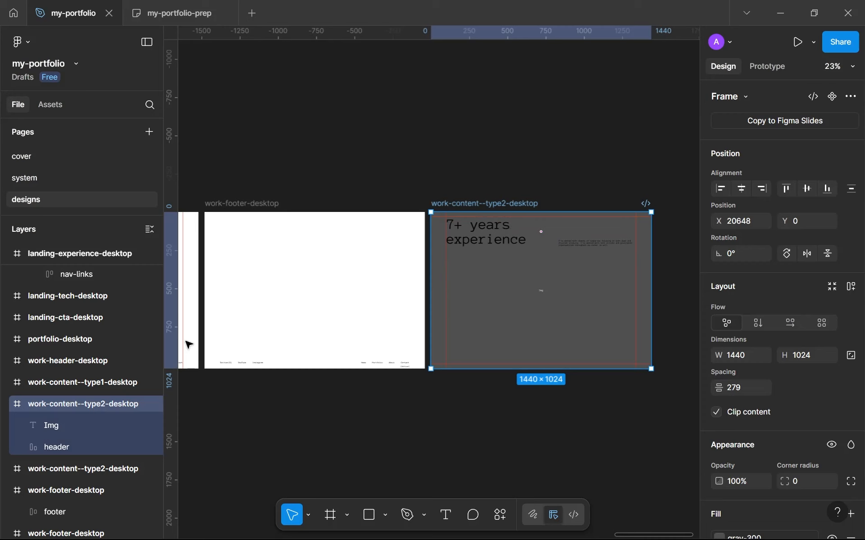
left_click(96, 427)
key("Delete")
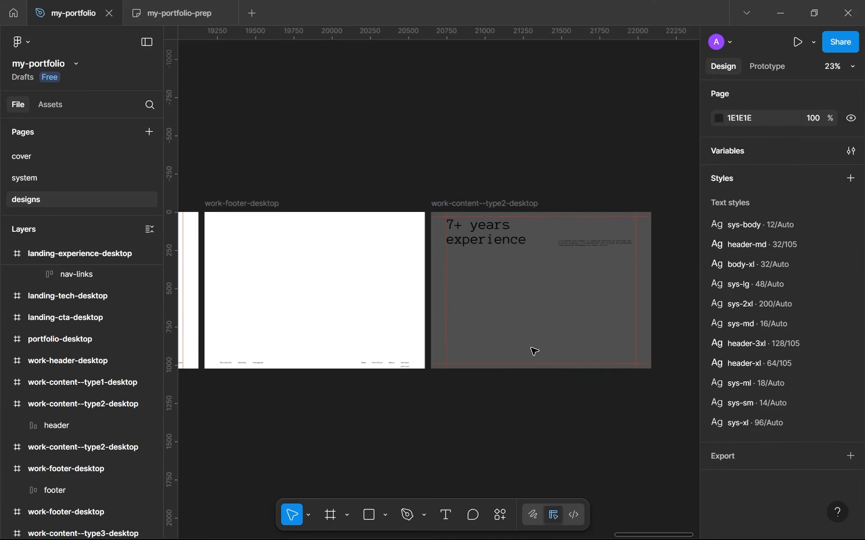
Step: Change the duplicated work-content--type2-desktop frame's fill to the white library color
left_click(496, 203)
scroll(610, 274, "down", 8)
scroll(761, 352, "down", 5)
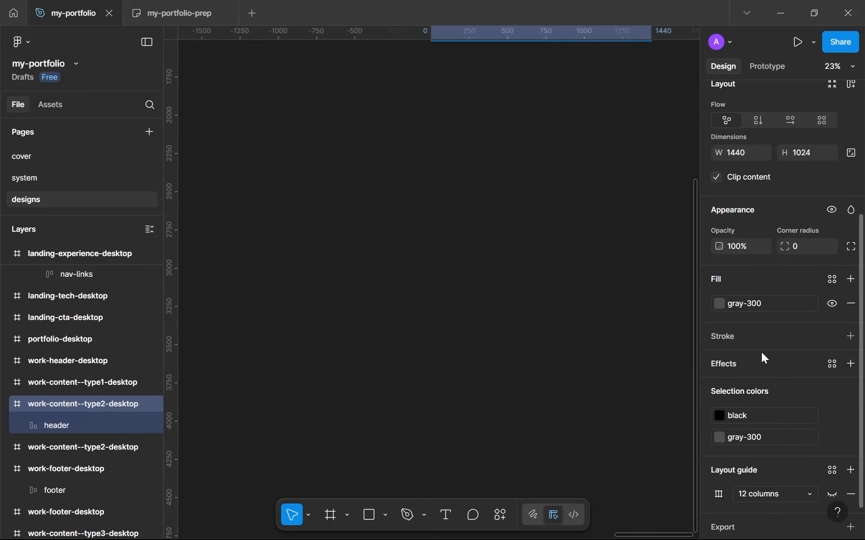
left_click(760, 306)
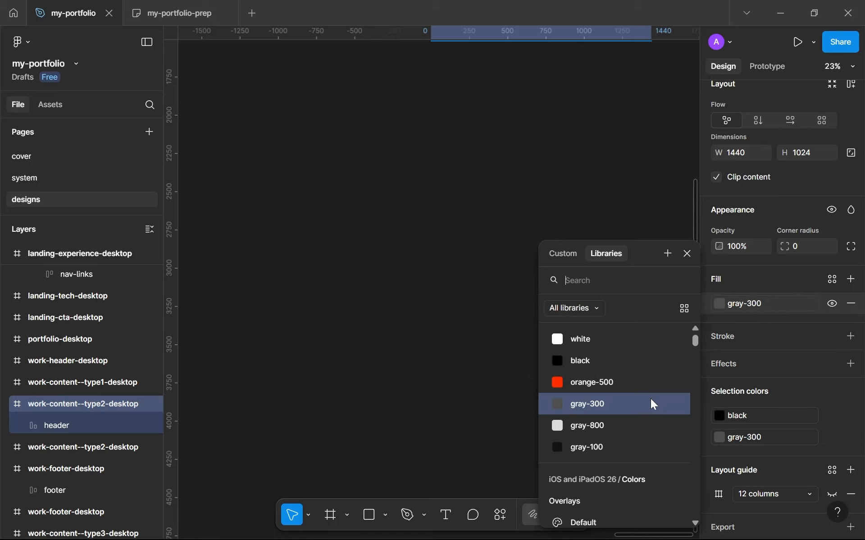
left_click(616, 358)
left_click(742, 298)
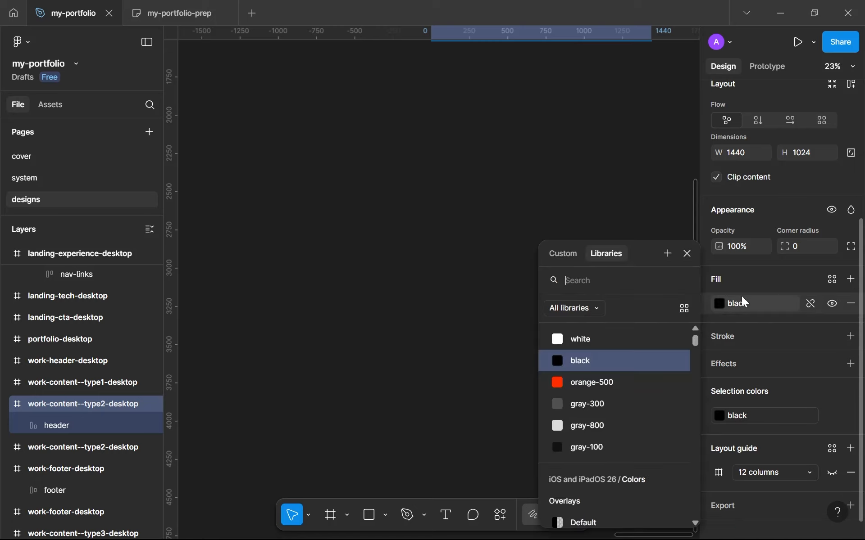
left_click(618, 342)
scroll(474, 226, "up", 8)
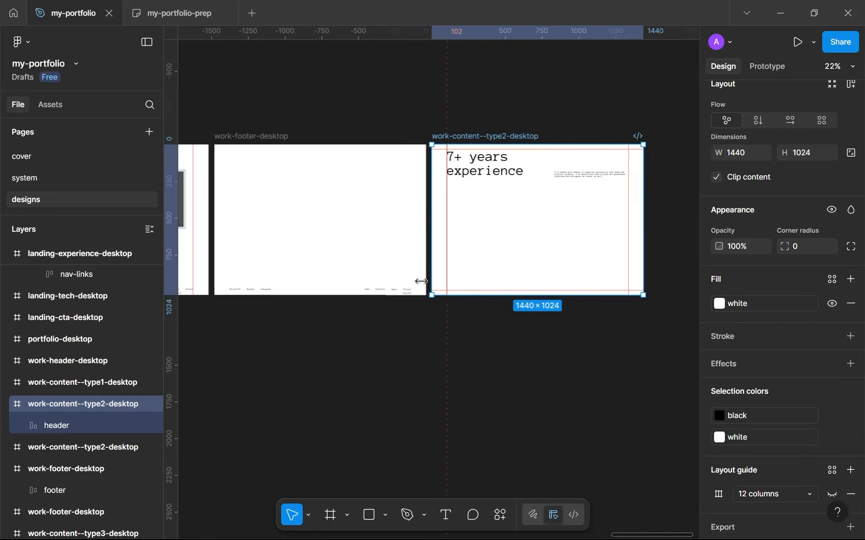
Step: Move the footer from the blank work-footer-desktop frame into the white work-content--type2-desktop frame
scroll(421, 282, "up", 2)
left_click(388, 292)
scroll(386, 290, "down", 5)
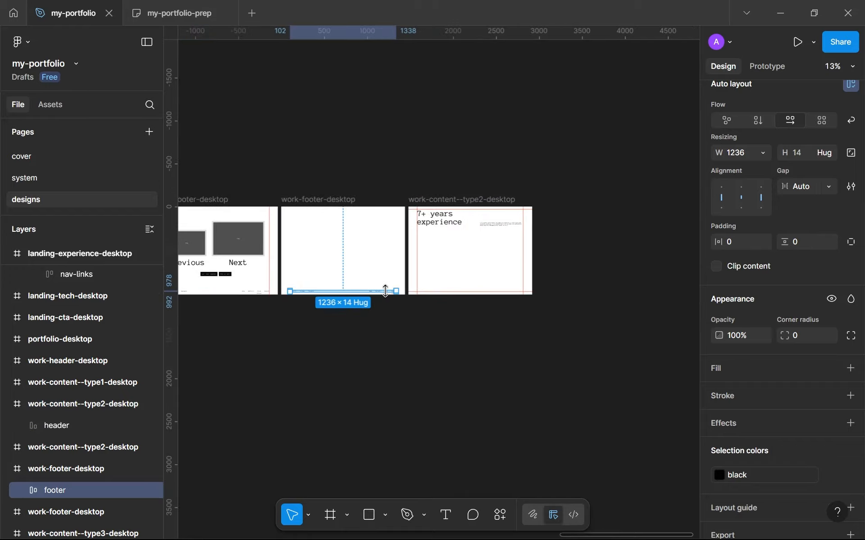
scroll(385, 290, "up", 3)
scroll(403, 293, "down", 1)
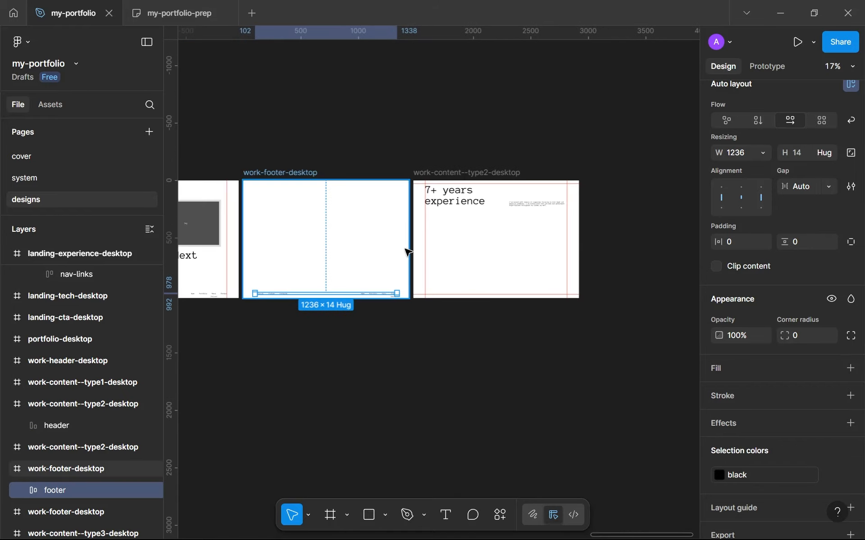
left_click(455, 213)
left_click(463, 173)
left_click(485, 275)
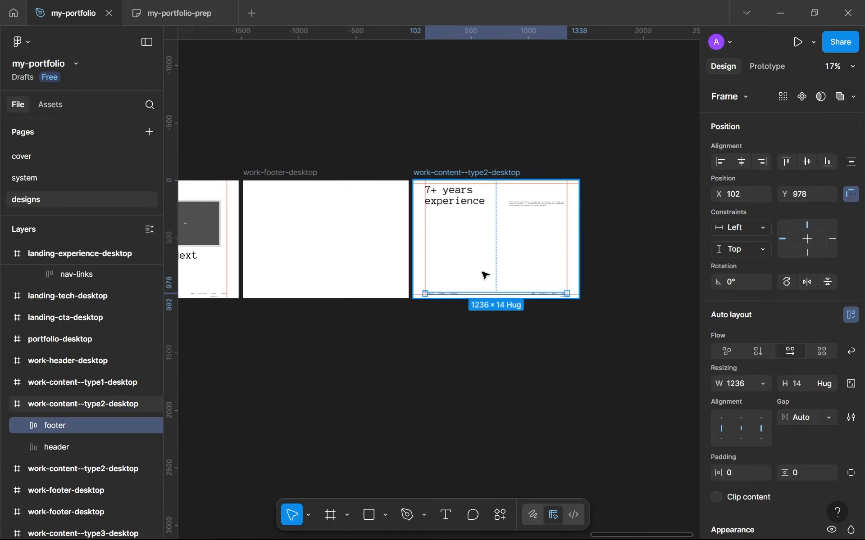
Step: Delete the emptied work-footer-desktop frame and put the white work-content--type2-desktop frame in its place at X 19168
left_click(428, 174)
key("Delete")
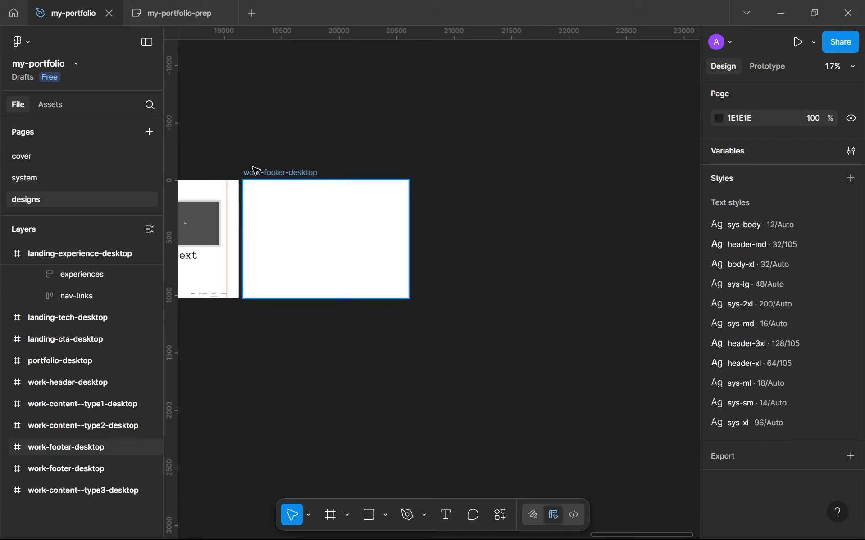
left_click(255, 171)
key("ctrl+z")
scroll(303, 216, "left", 4)
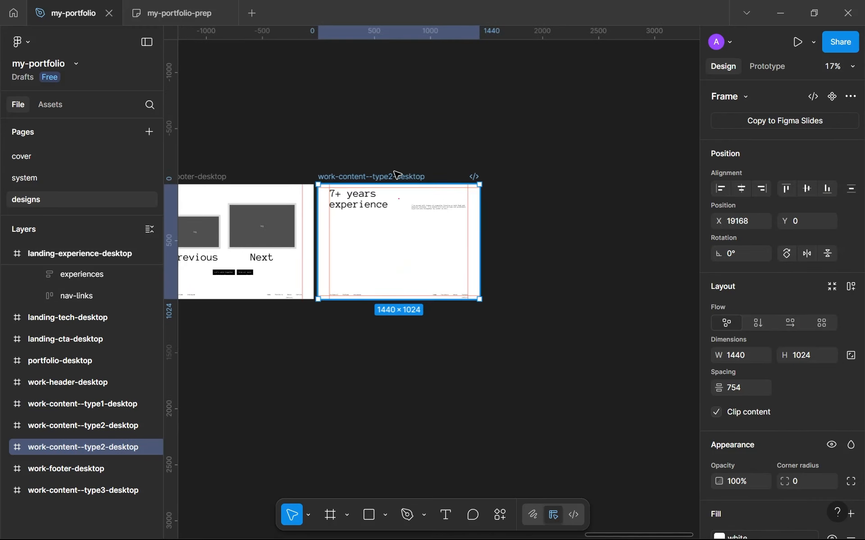
Step: Rename the white work-content--type2-desktop frame as cta-desktop
double_click(396, 176)
left_click(393, 177)
key("shift+End")
key("shift+Home")
type("cta")
key("Return")
left_click(379, 251)
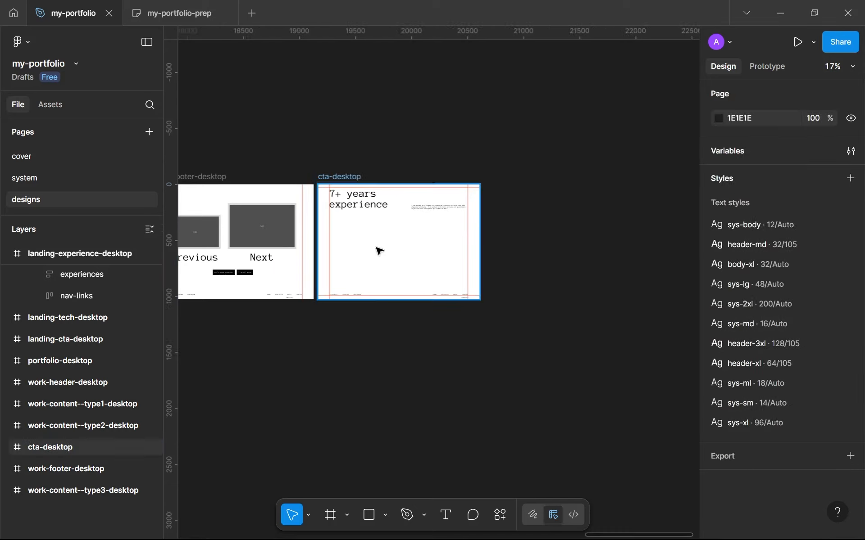
Step: Reorder the layers so work-footer-desktop sits below work-content--type3-desktop and cta-desktop is last in the list
scroll(379, 248, "up", 5)
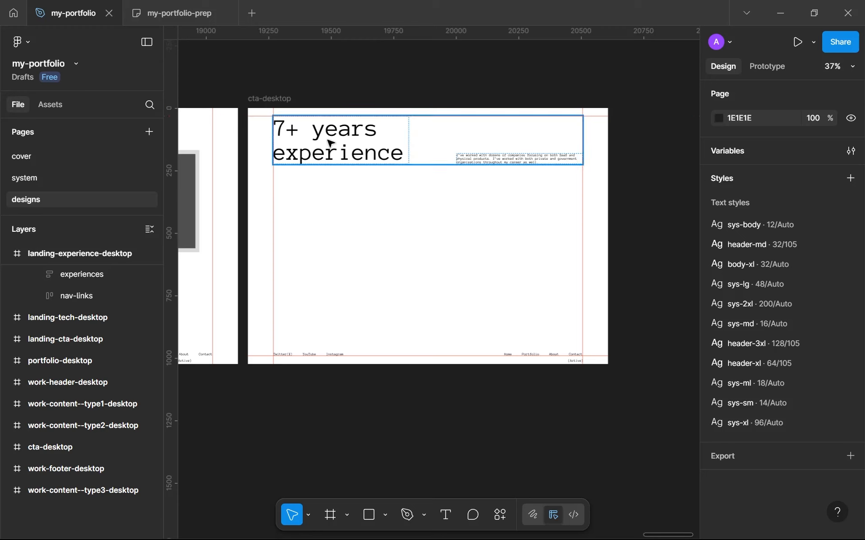
left_click(319, 157)
scroll(126, 437, "down", 2)
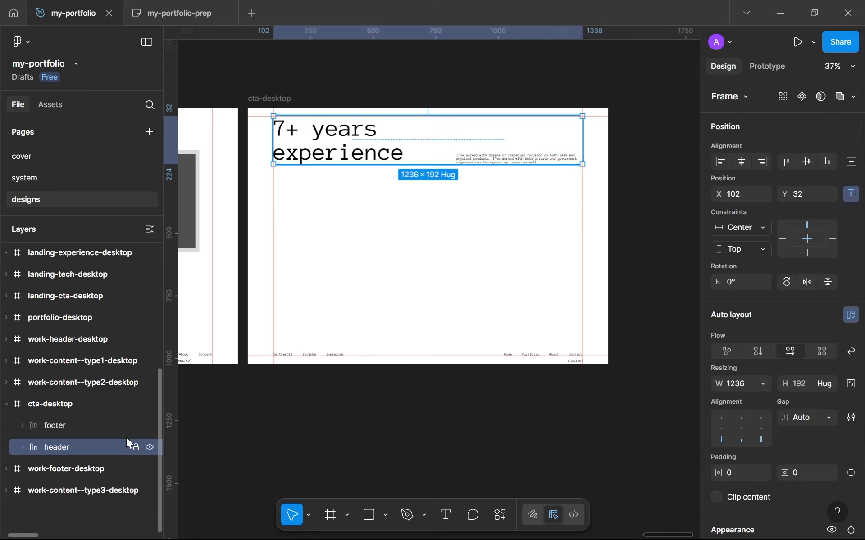
left_click(7, 404)
left_click_drag(58, 405, 74, 473)
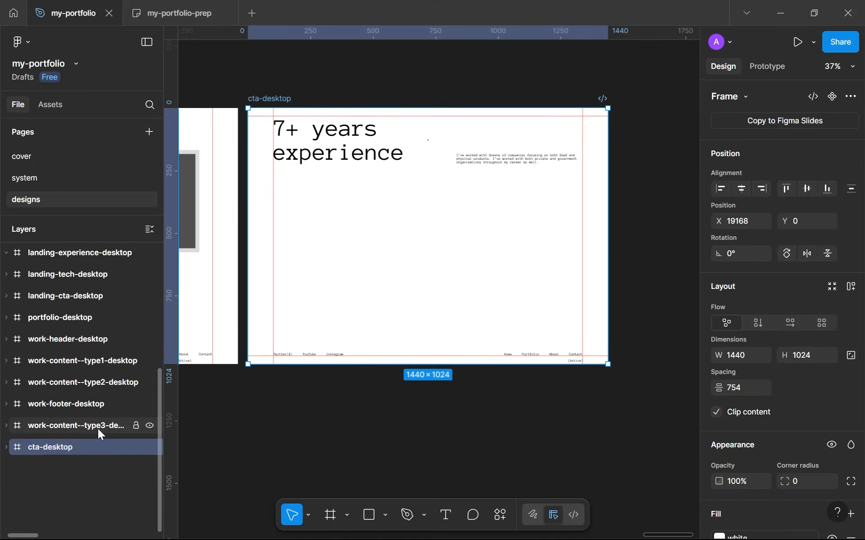
left_click_drag(99, 401, 111, 430)
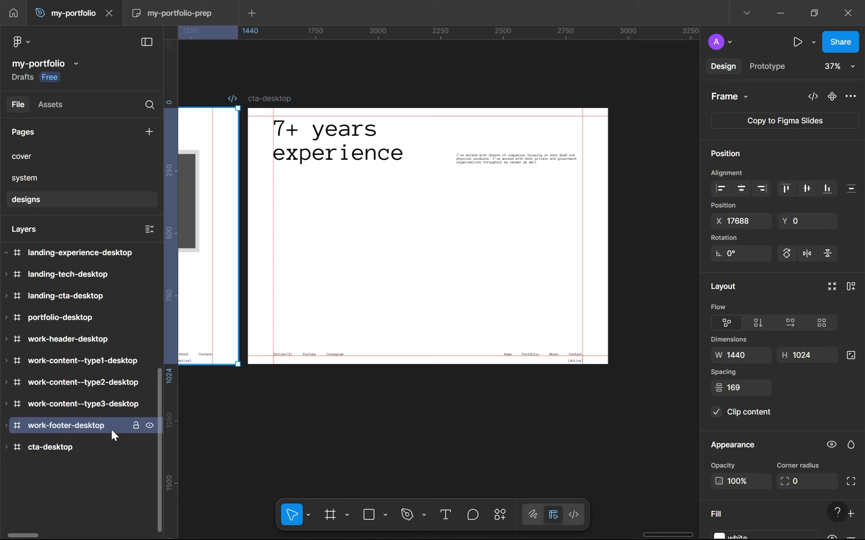
Step: Replace the cta-desktop header's "7+ years experience" headline with "Let's get you a website"
left_click(96, 447)
scroll(449, 193, "up", 1)
scroll(449, 193, "up", 3)
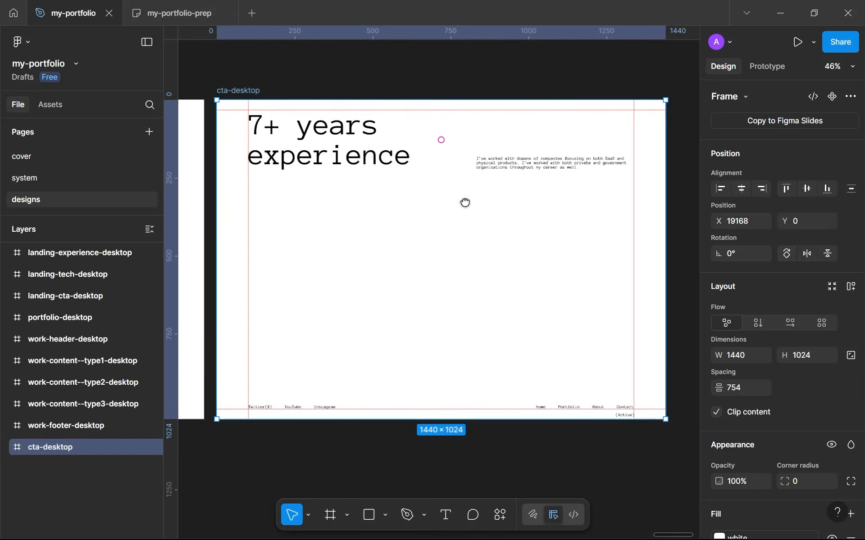
left_click(358, 159)
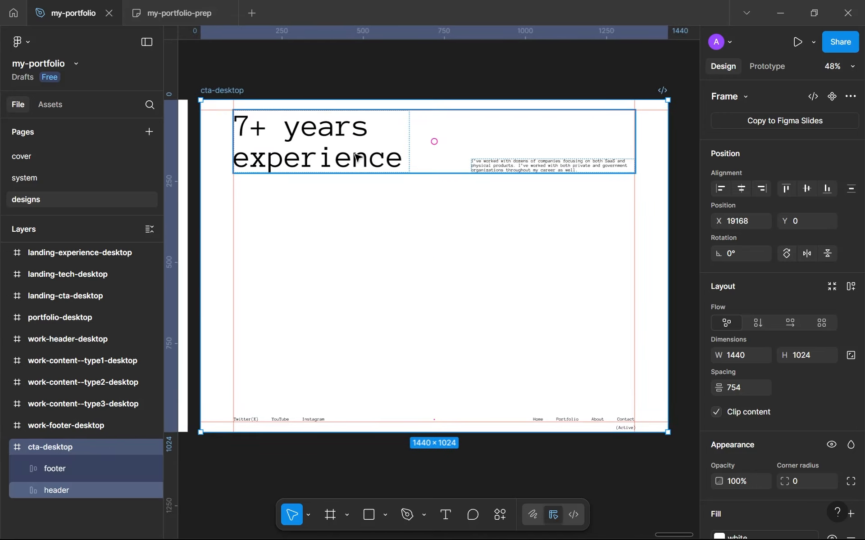
left_click(358, 158)
double_click(358, 158)
scroll(358, 158, "up", 3)
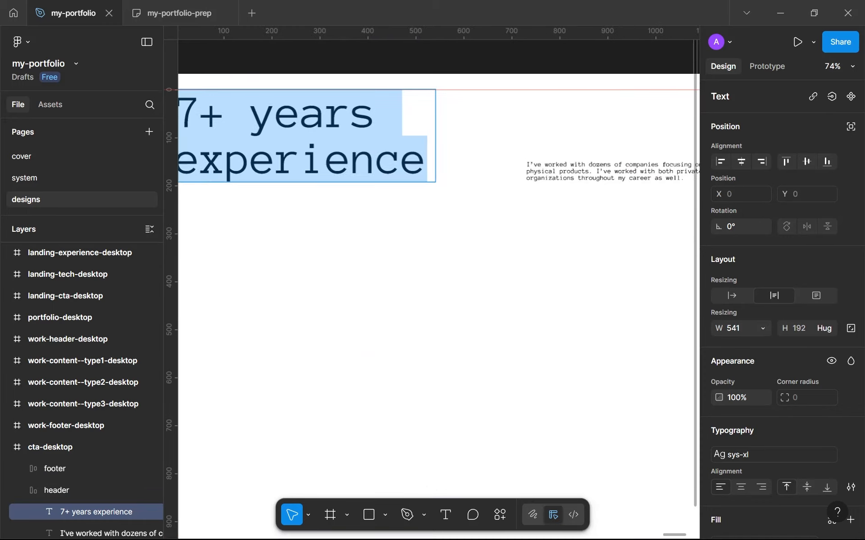
scroll(551, 242, "down", 1)
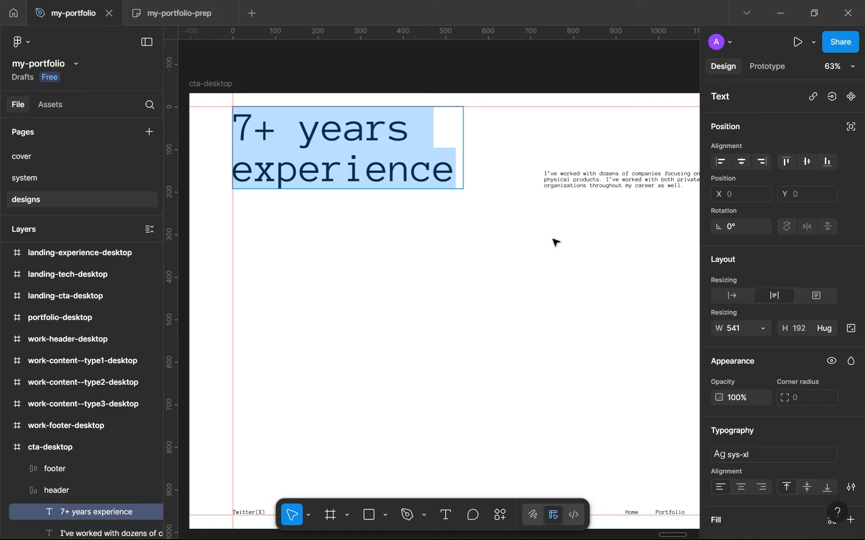
type("le")
key("BackSpace")
key("BackSpace")
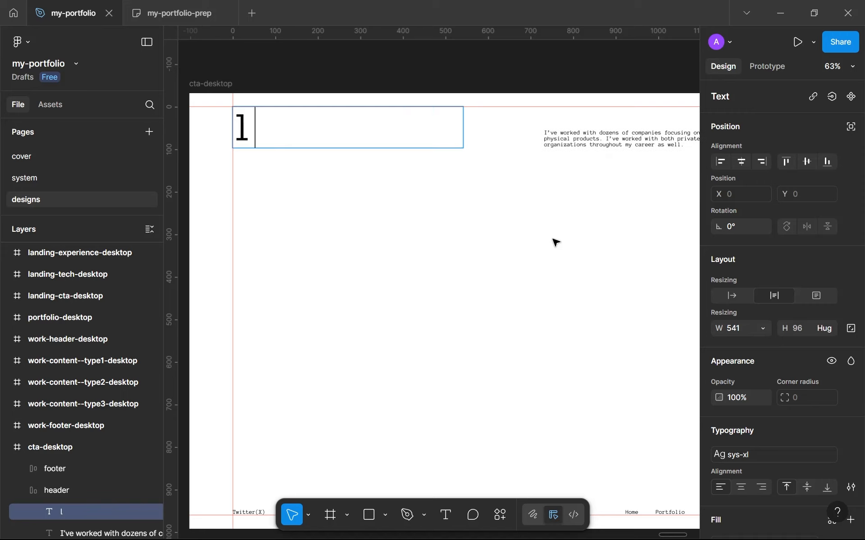
type("Let's get y")
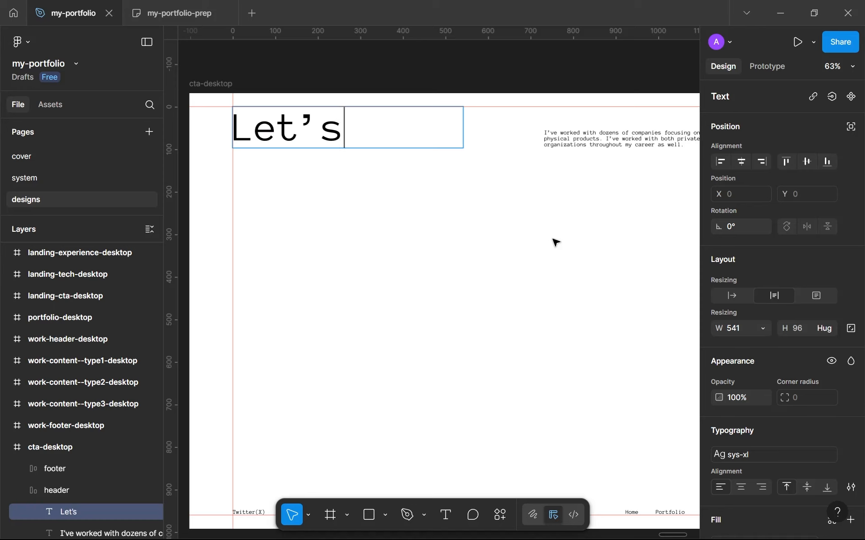
type("ou a website")
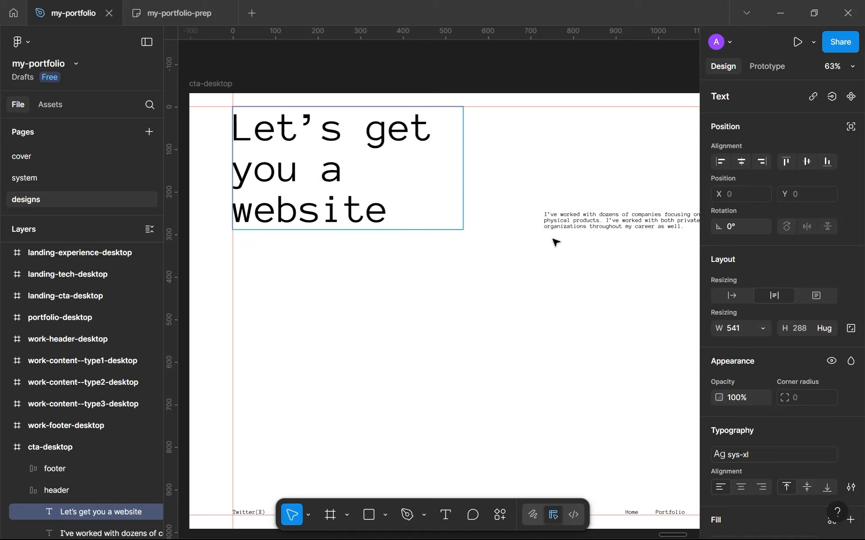
Step: Reword the end of the headline so it reads "Let's get you a digital experience"
key("ctrl+BackSpace")
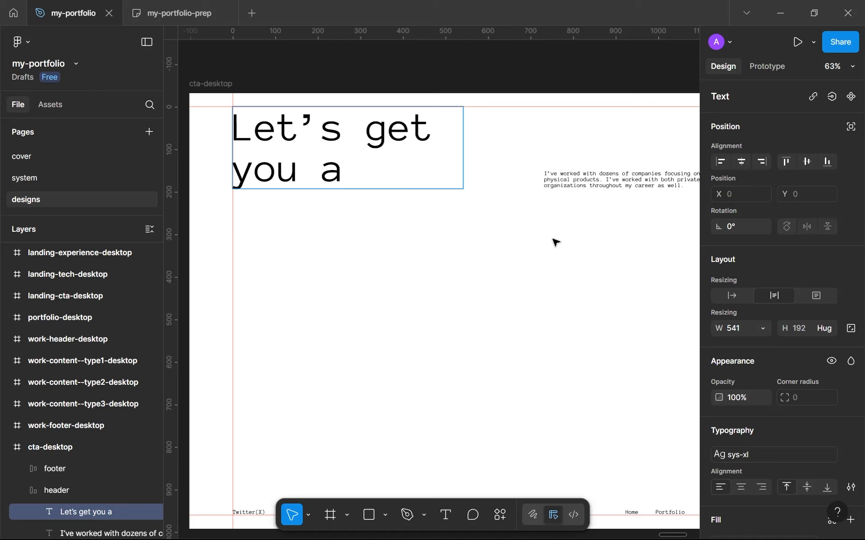
key("ctrl+BackSpace")
type("a digital expeir")
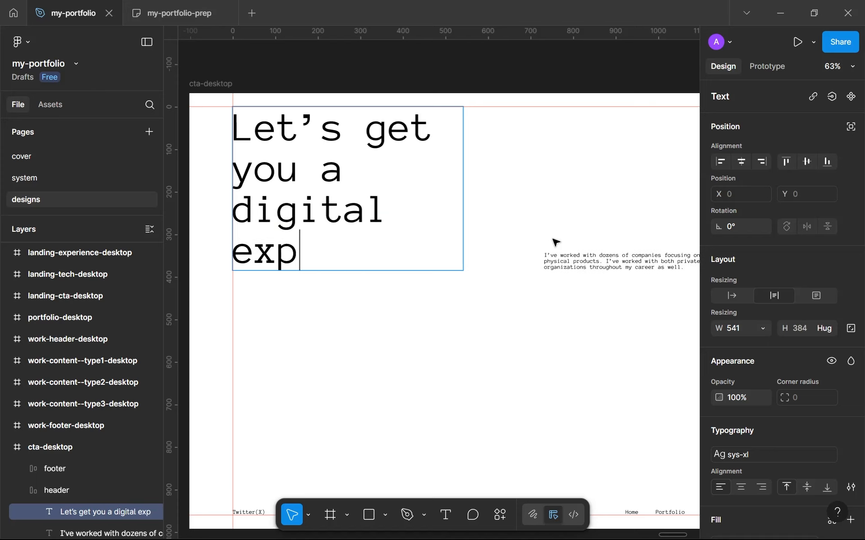
key("BackSpace")
type("rience")
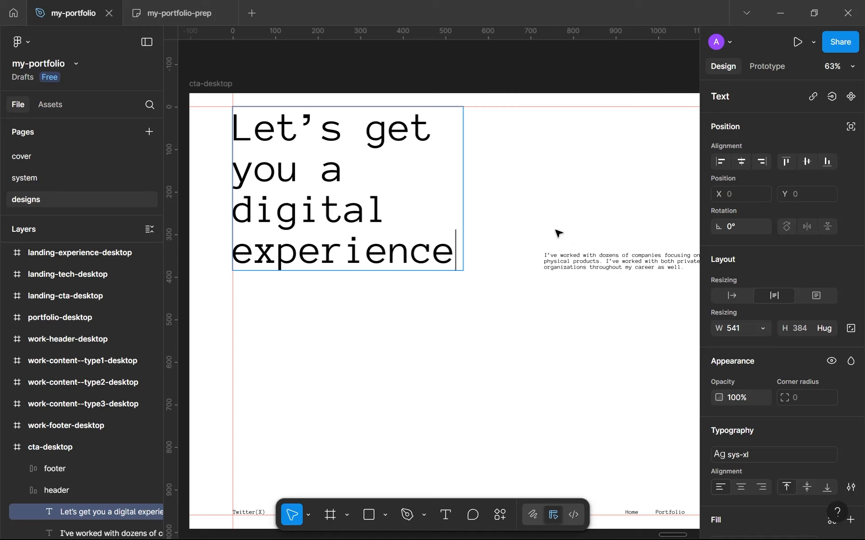
key("Escape")
Step: Apply the sys-lg text style to the cta-desktop headline
scroll(801, 426, "down", 3)
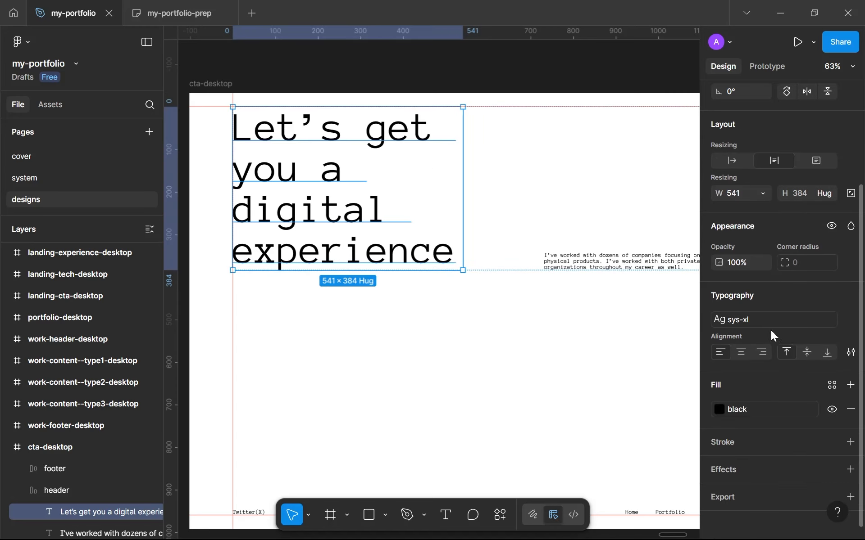
left_click(765, 324)
scroll(656, 417, "up", 2)
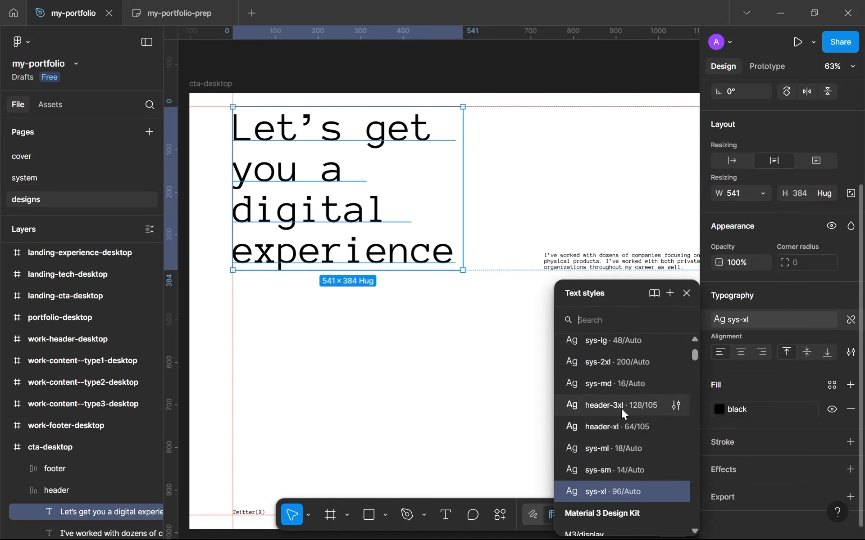
scroll(624, 413, "up", 3)
left_click(625, 412)
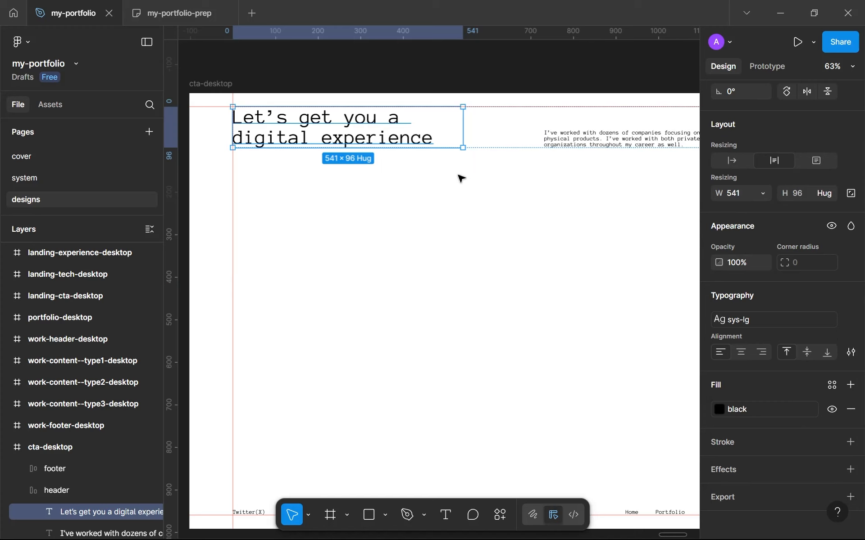
Step: Replace the supporting paragraph in the cta-desktop header with new copy that begins "Fill out the form"
scroll(598, 204, "down", 5)
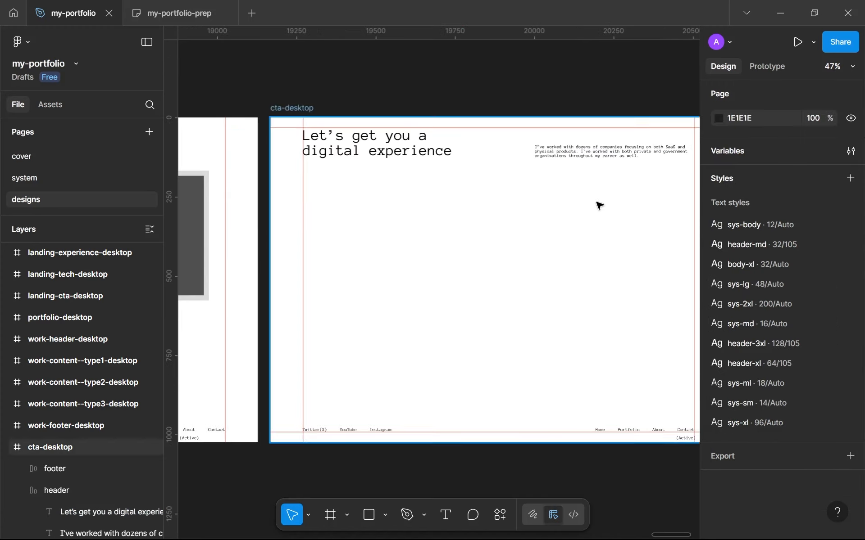
scroll(563, 189, "up", 5)
left_click(593, 159)
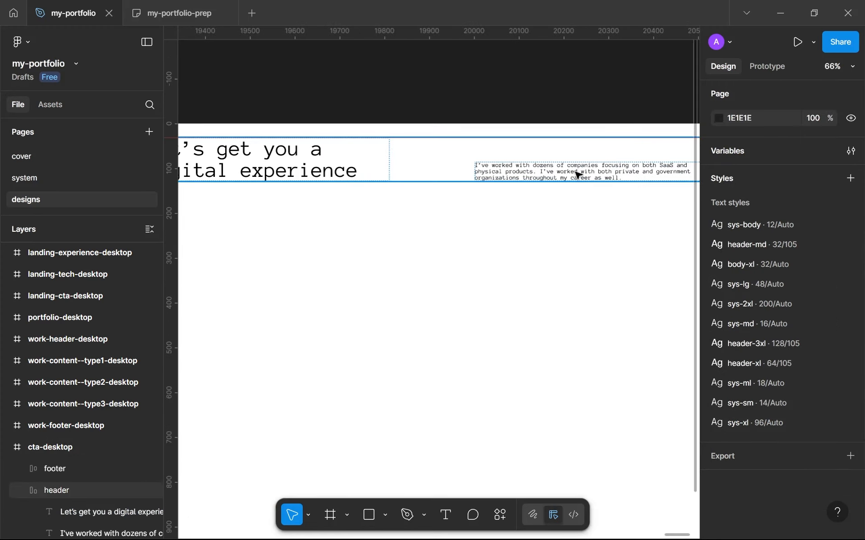
double_click(575, 171)
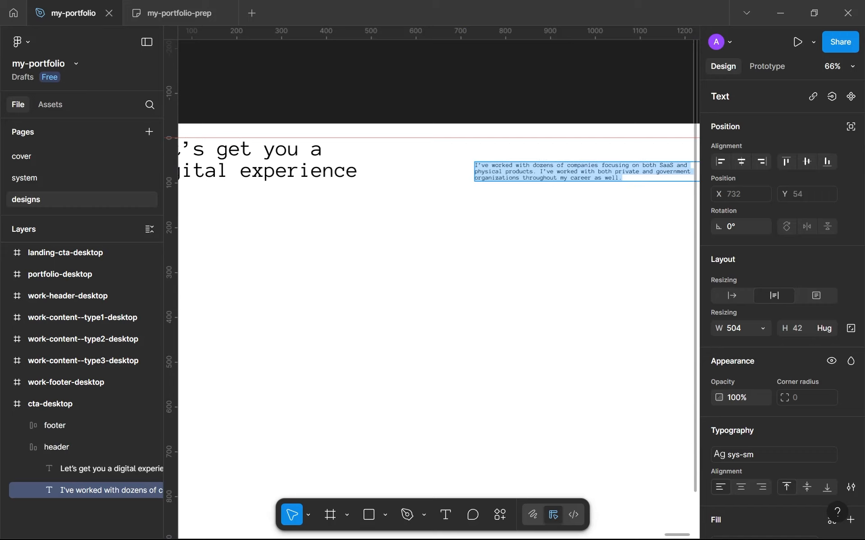
type("F")
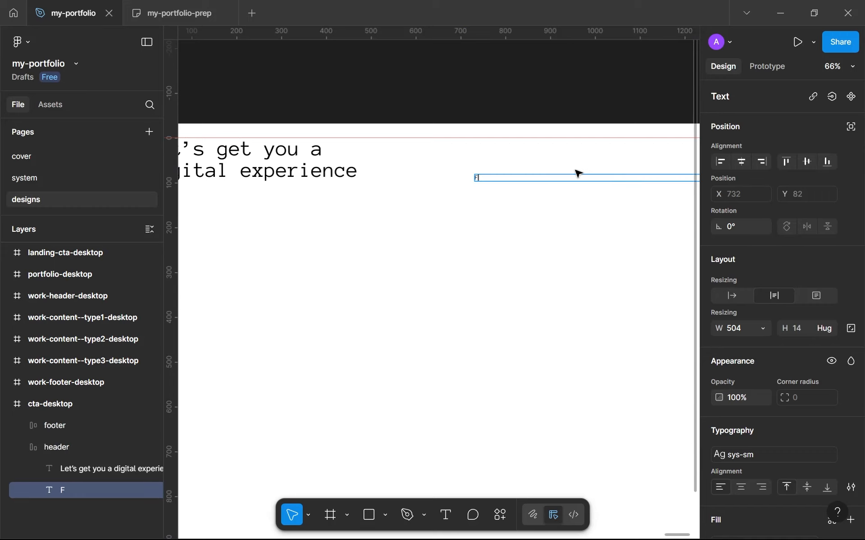
type("ill out t")
key("BackSpace")
key("BackSpace")
type("t the form belo")
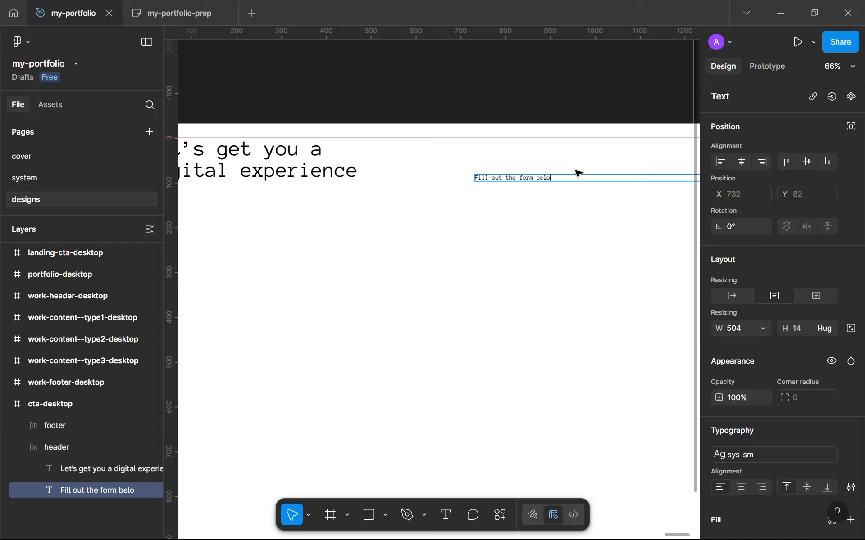
type("w and you will be nori")
Step: Continue the header paragraph with "below and you will be notified"
key("BackSpace")
key("BackSpace")
type("tified")
Step: Extend the header paragraph with "through the email you provide when"
scroll(578, 173, "right", 5)
scroll(593, 189, "up", 4)
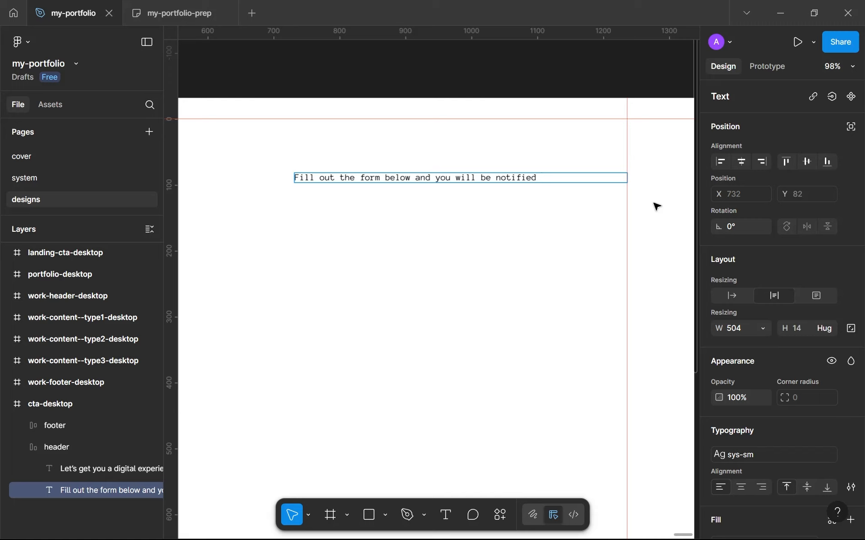
type("through the email t")
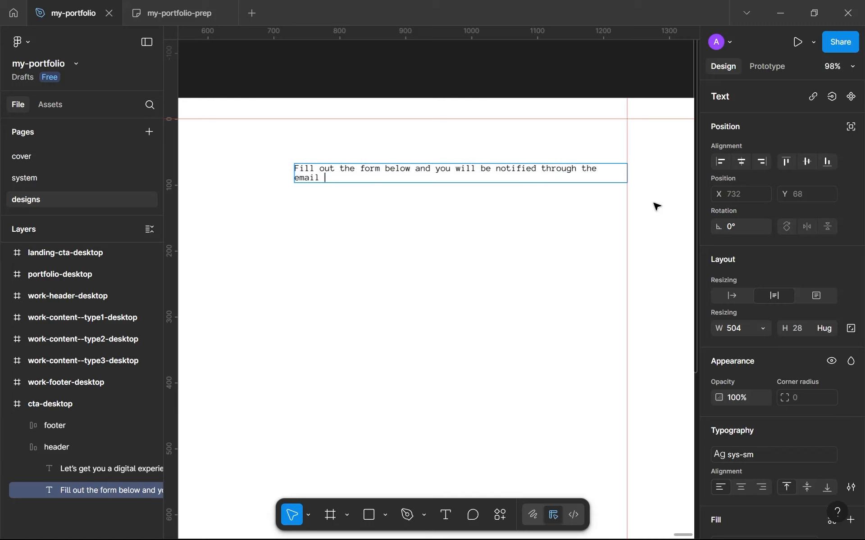
key("BackSpace")
type("you provide when a sport")
Step: Try ending the header paragraph with "a spot clears up", and delete that wording back to "when"
key("BackSpace")
key("BackSpace")
type("t ")
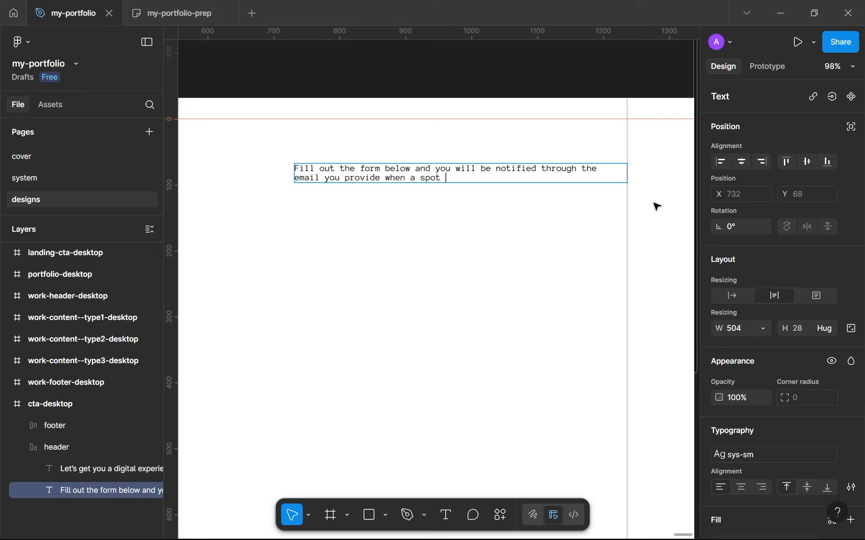
type("clears up")
key("ctrl+shift+Left")
key("ctrl+shift+Left")
key("ctrl+shift+Left")
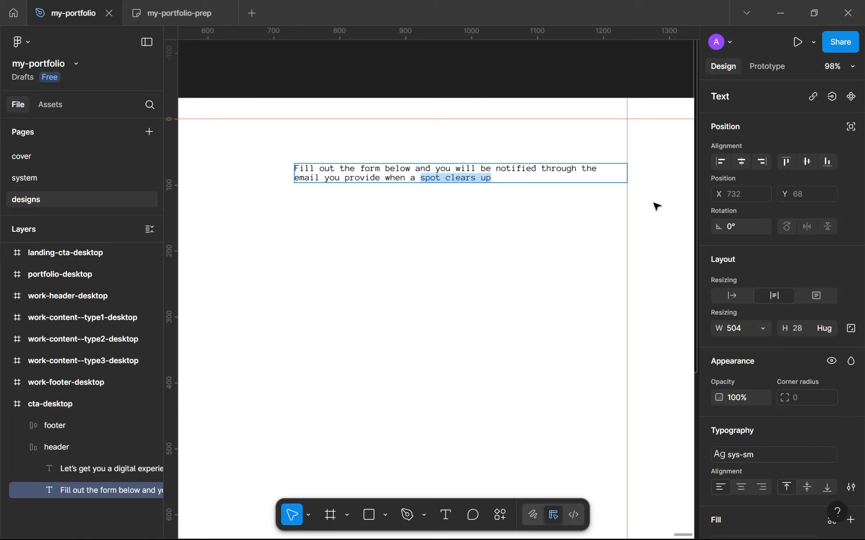
key("BackSpace")
key("BackSpace")
key("BackSpace")
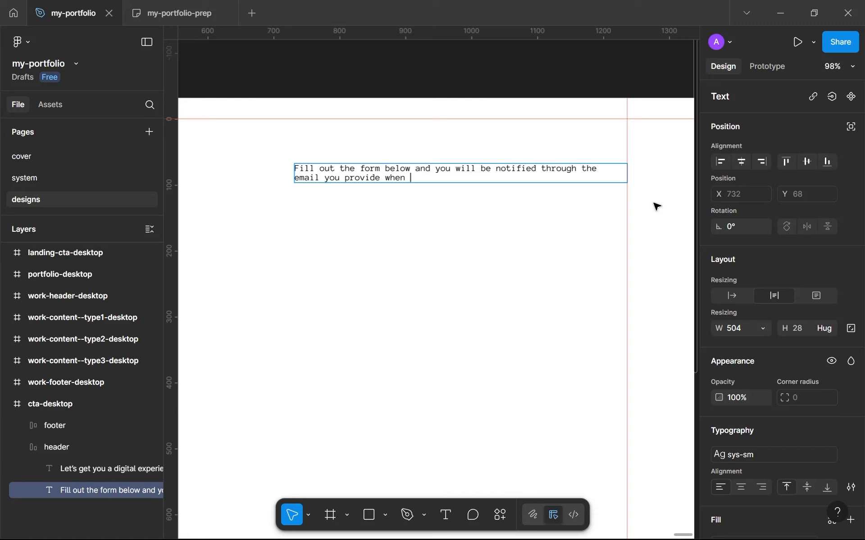
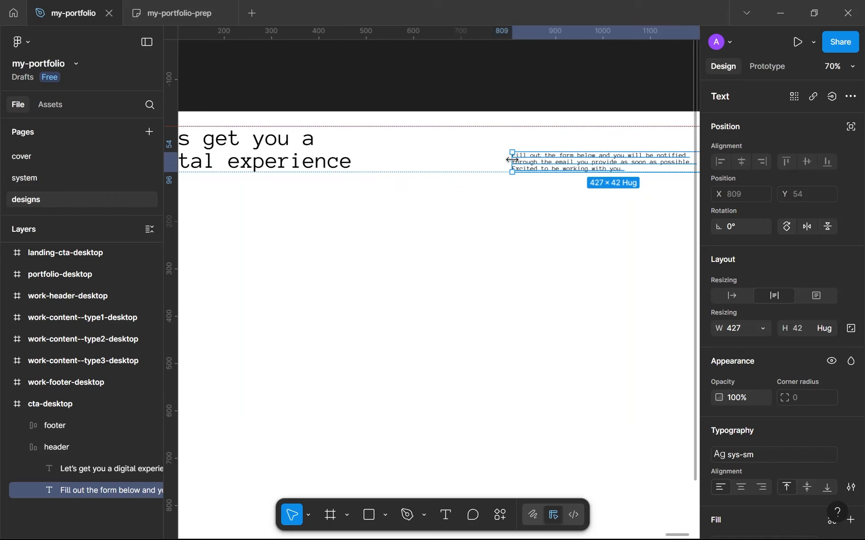
Step: Widen the supporting paragraph's text box in the cta-desktop header to about 511 px
left_click(513, 225)
scroll(517, 229, "down", 5)
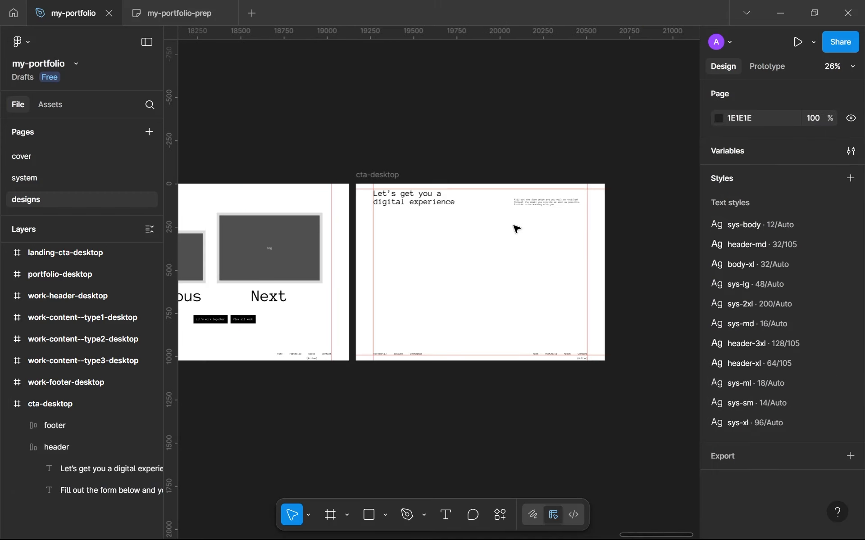
scroll(516, 228, "up", 2)
left_click(548, 200)
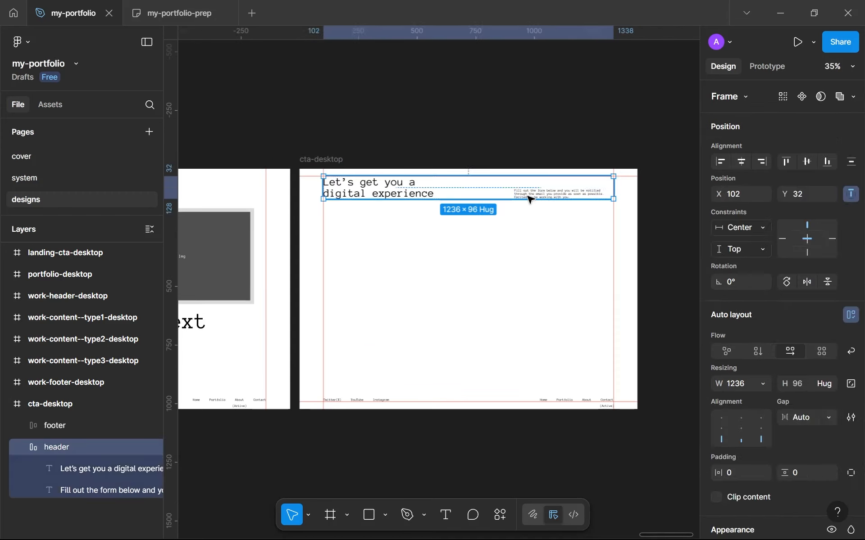
double_click(524, 197)
left_click_drag(513, 195, 493, 200)
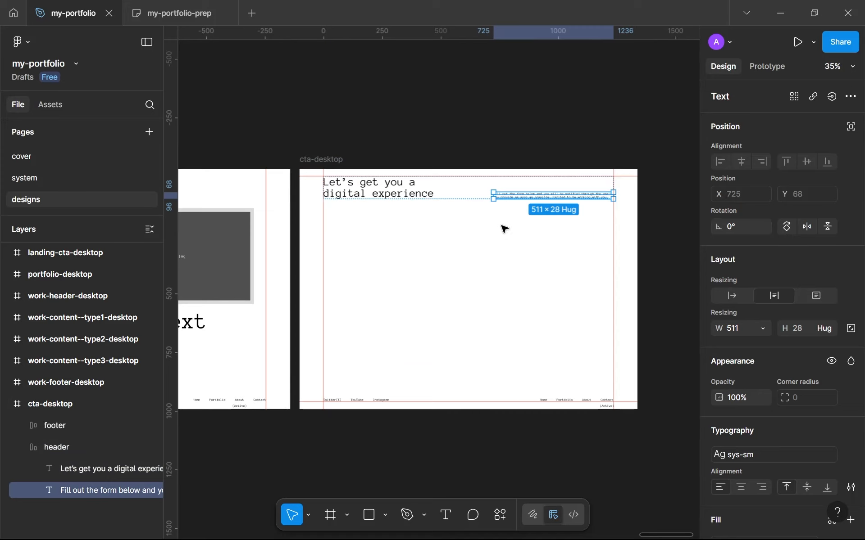
left_click(502, 312)
scroll(502, 314, "down", 3)
scroll(501, 313, "up", 2)
scroll(511, 313, "up", 3)
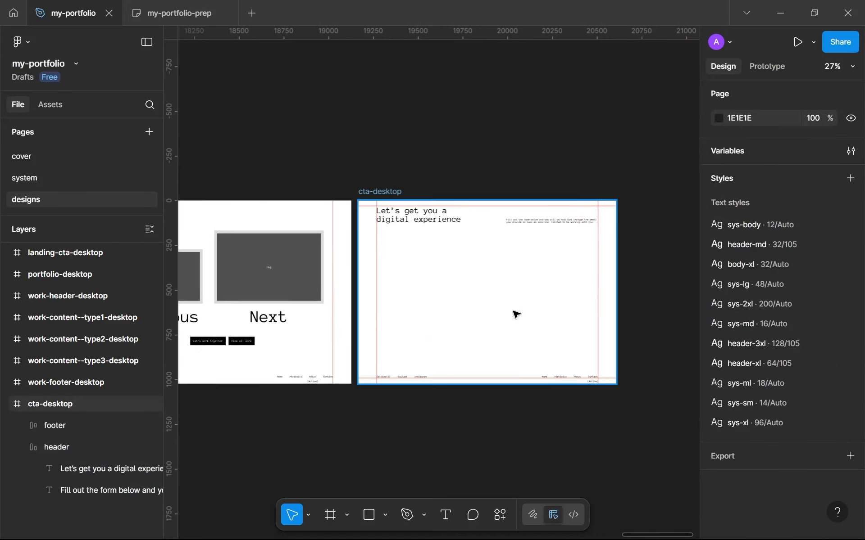
scroll(471, 233, "down", 1)
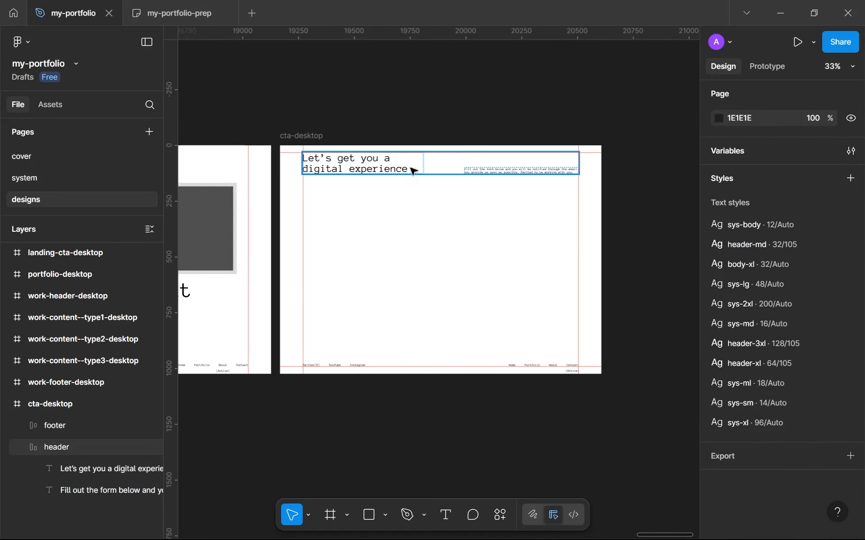
scroll(408, 179, "down", 5)
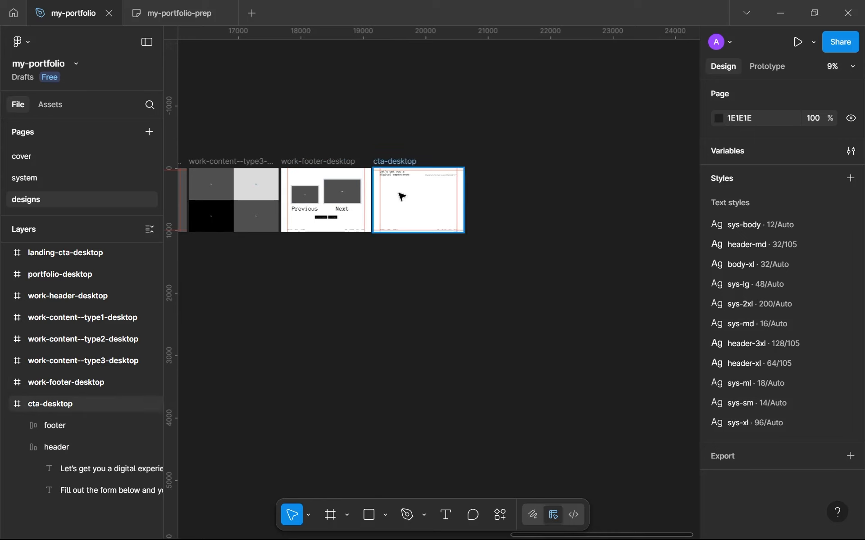
scroll(401, 195, "up", 3)
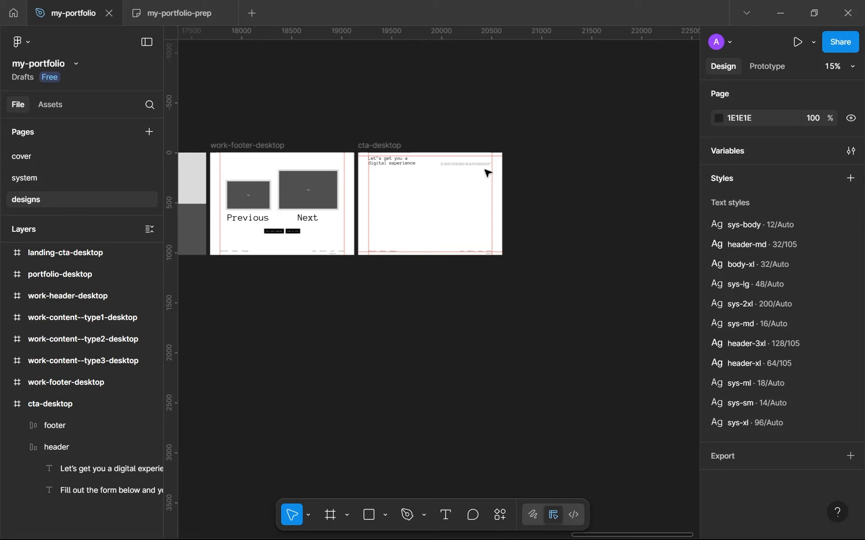
scroll(487, 172, "up", 5)
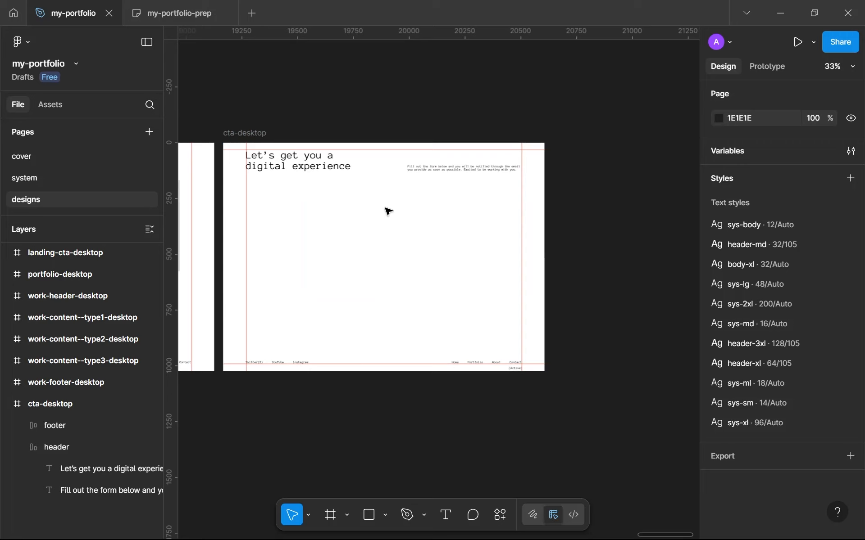
key("t")
key("Escape")
Step: Switch to the my-portfolio-prep board and review the form fields listed under "CTA page"
left_click(150, 6)
double_click(292, 280)
left_click_drag(273, 270, 473, 322)
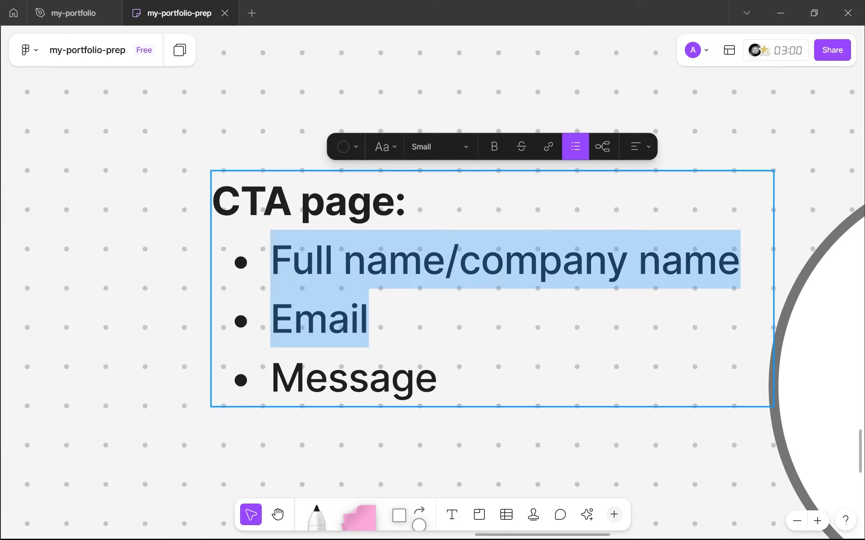
left_click(472, 322)
left_click_drag(436, 380, 306, 380)
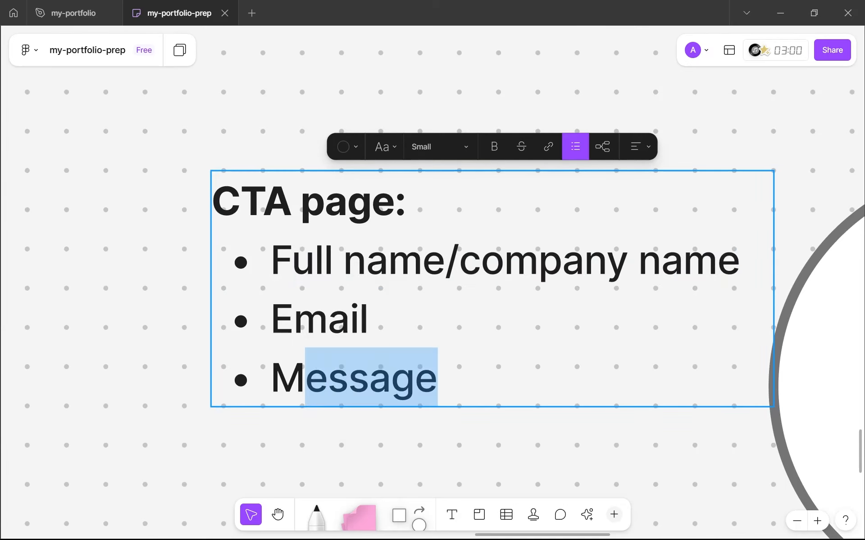
Step: Return to the my-portfolio file and add the text "Full name" below the header in the cta-desktop frame
left_click(87, 5)
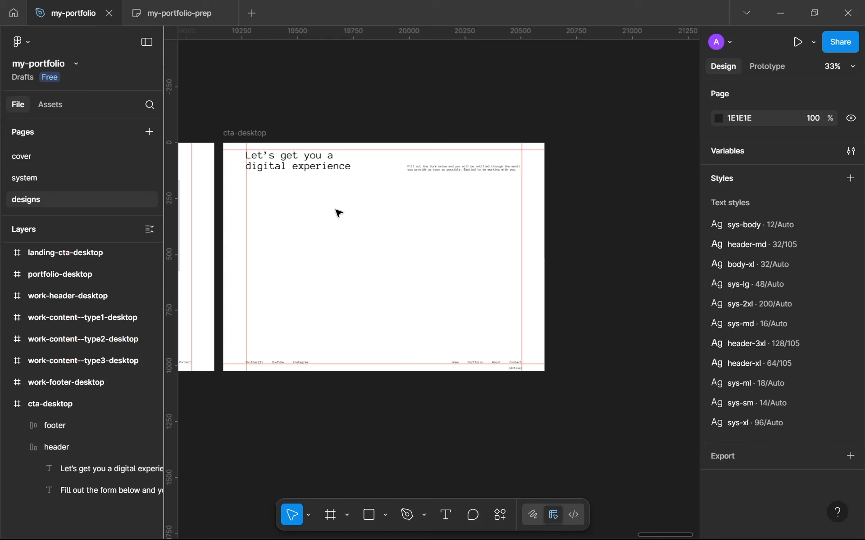
key("t")
left_click(314, 216)
type("Full name")
key("Escape")
Step: Apply the sys-ml text style to the "Full name" label
scroll(397, 220, "up", 3)
scroll(785, 350, "down", 3)
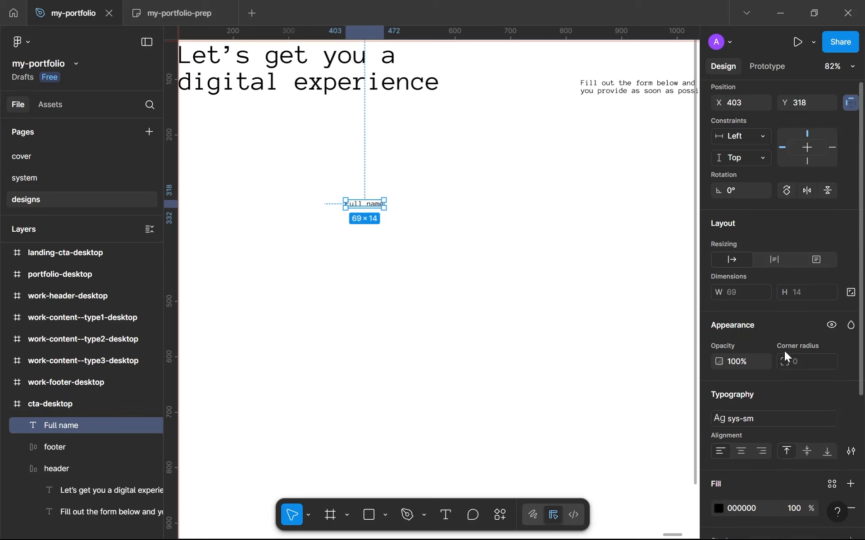
left_click(766, 374)
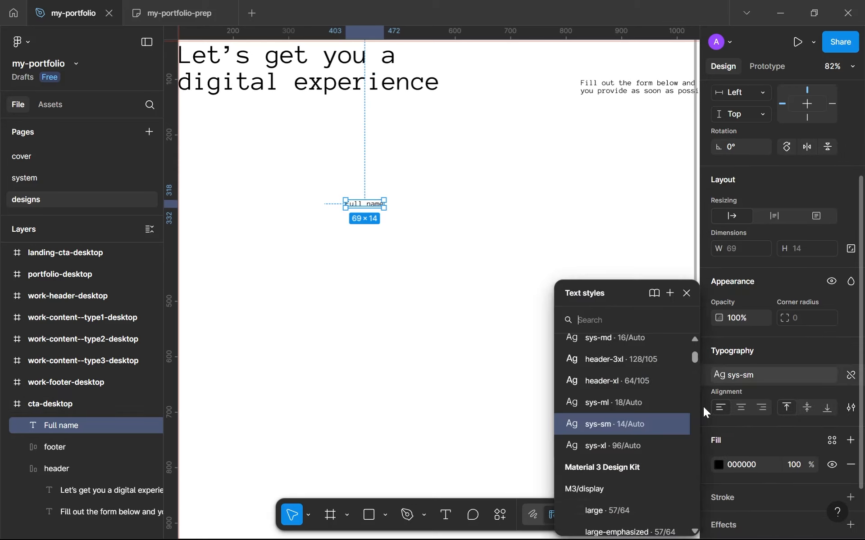
left_click(631, 407)
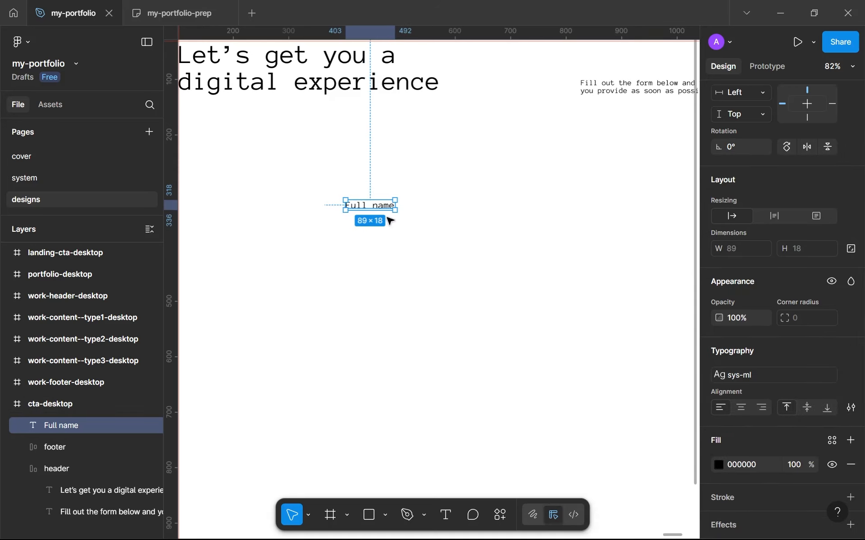
Step: Move the "Full name" label to about X 432, Y 309 in the cta-desktop frame
scroll(380, 202, "down", 3)
scroll(346, 218, "up", 2)
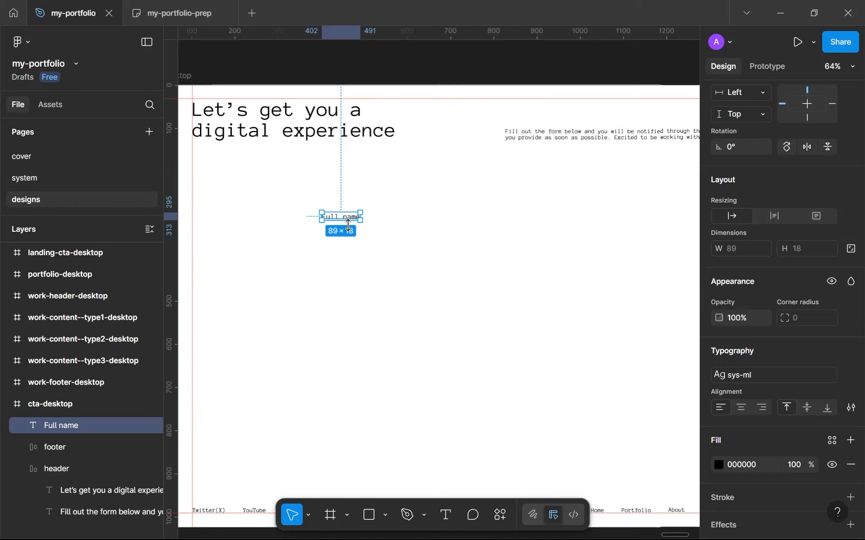
left_click_drag(349, 215, 362, 222)
left_click(351, 295)
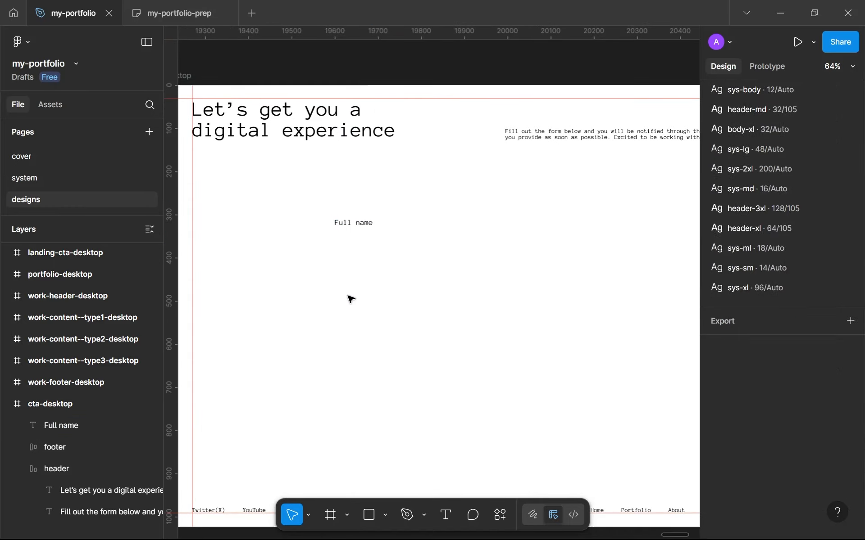
key("p")
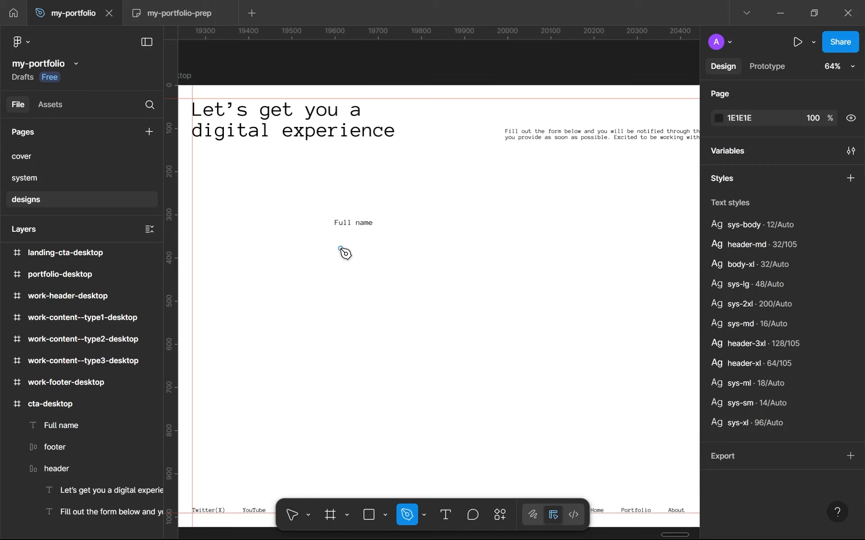
key("v")
Step: Wrap the "Full name" label in an auto layout frame with gap 0 and horizontal and vertical padding 0
left_click(351, 232)
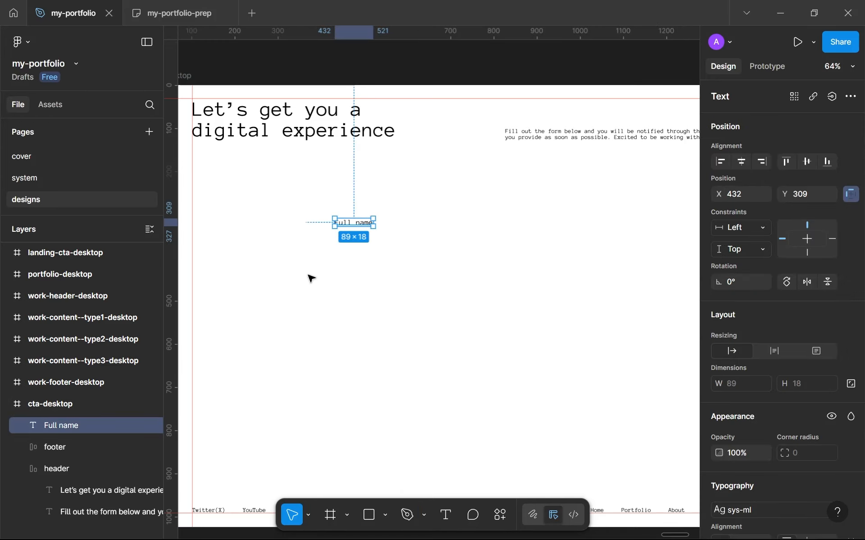
key("shift+a")
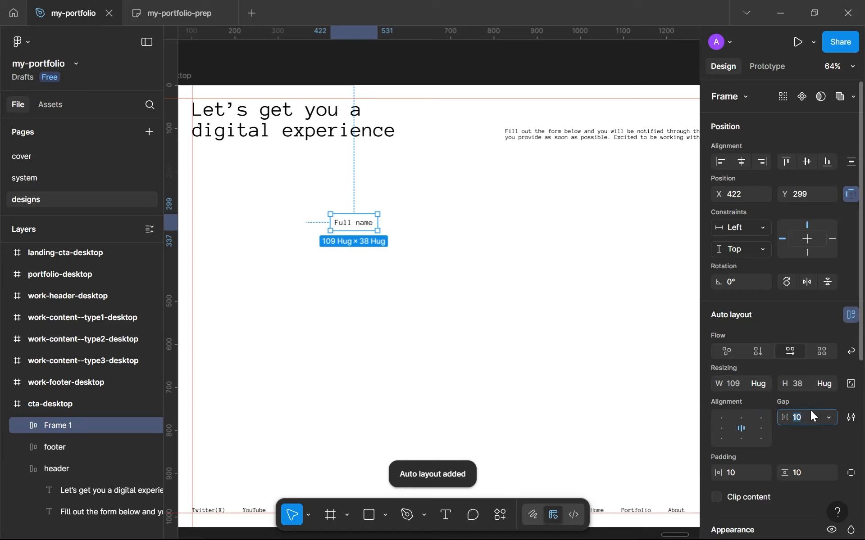
left_click(741, 470)
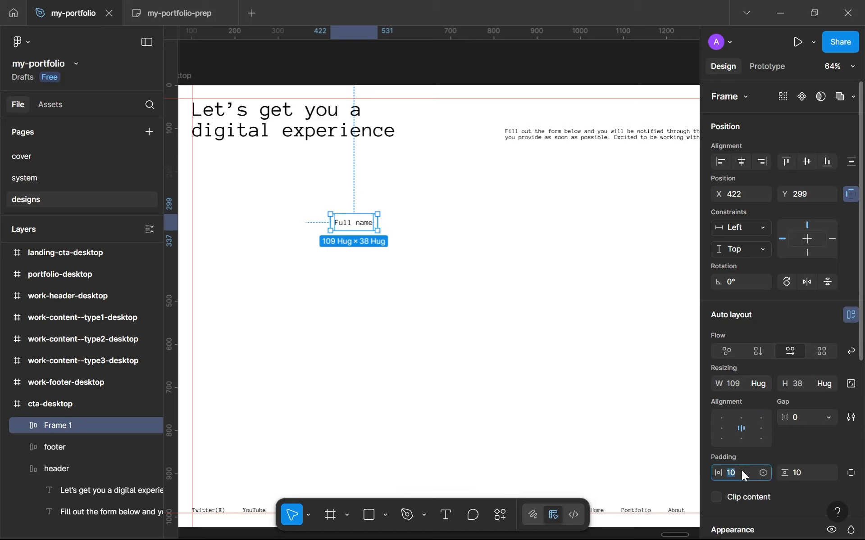
type("0")
left_click(801, 472)
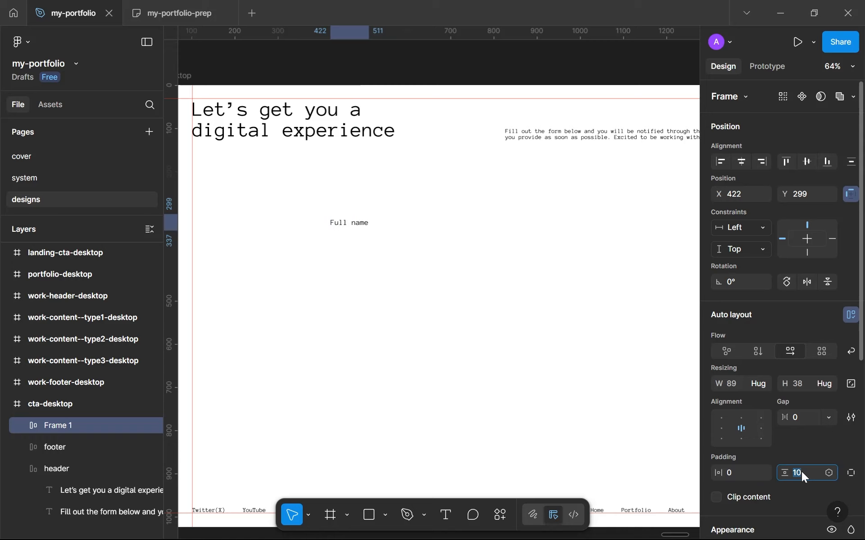
type("0")
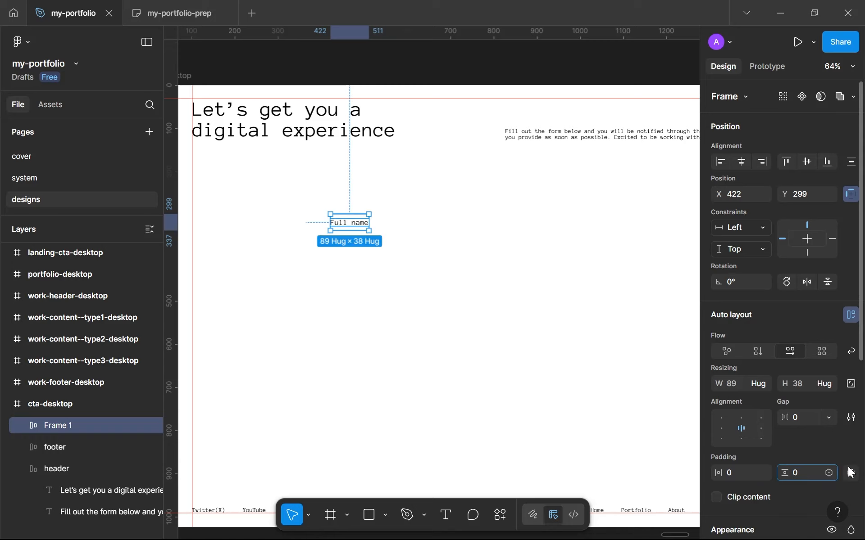
left_click(386, 241)
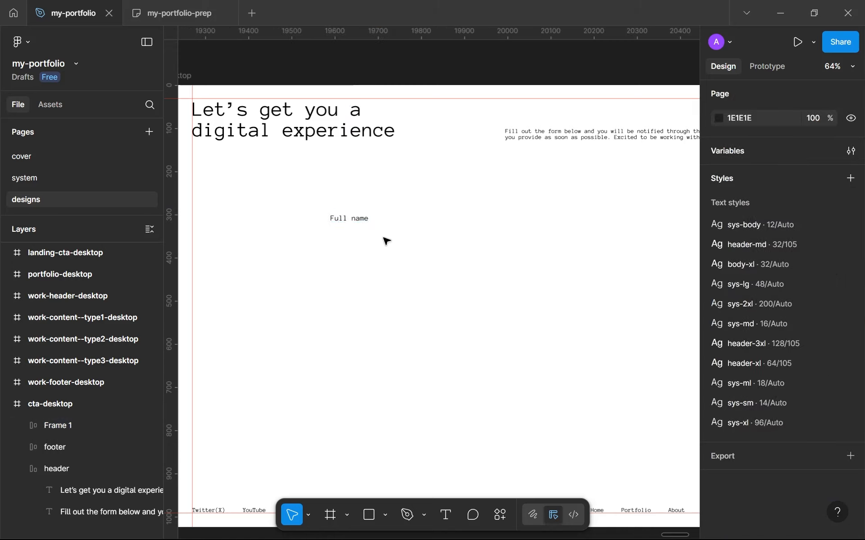
Step: Give the "Full name" label's frame a bottom padding of 32, and widen it to about 451 px with left-aligned content
left_click(358, 222)
scroll(732, 412, "down", 6)
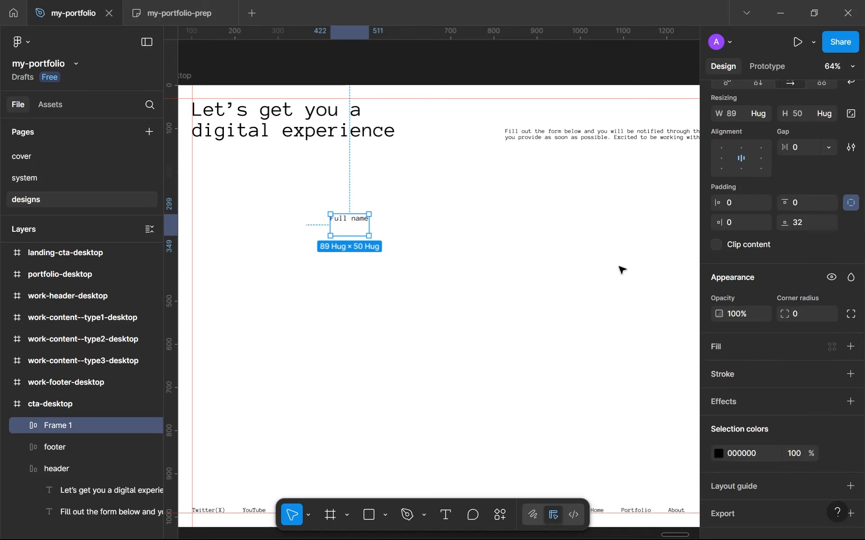
left_click_drag(371, 222, 525, 225)
left_click(723, 159)
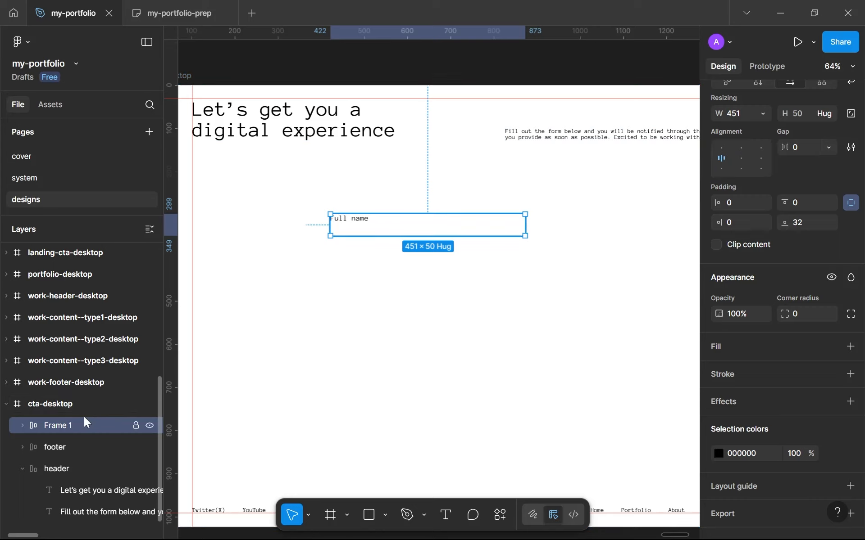
Step: Rename the "Full name" label's auto layout frame to "full-name"
double_click(101, 423)
type("full-name")
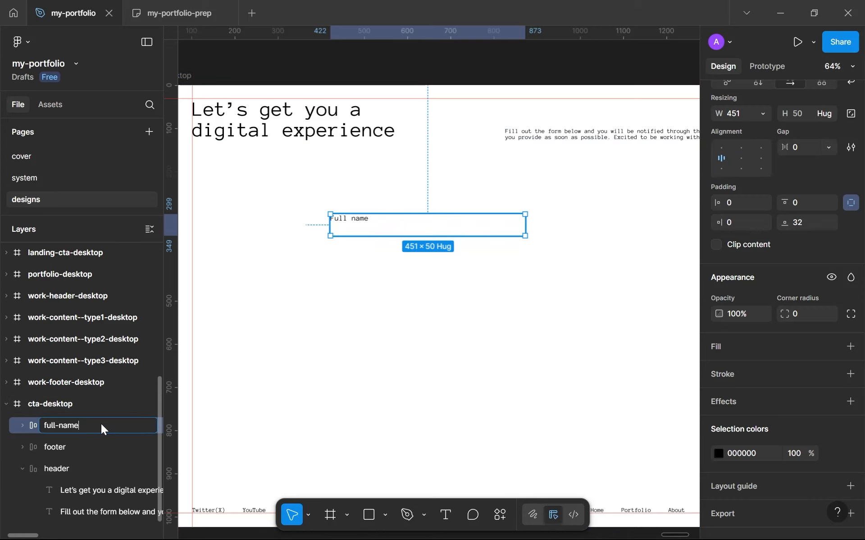
key("Return")
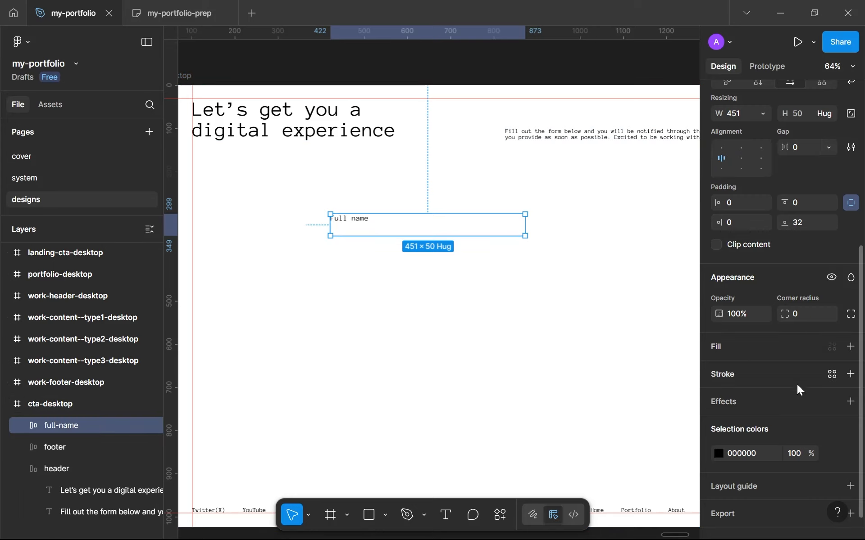
Step: Add a black (000000) inside stroke of weight 1 to the full-name frame, on its bottom side only
left_click(850, 374)
left_click(719, 399)
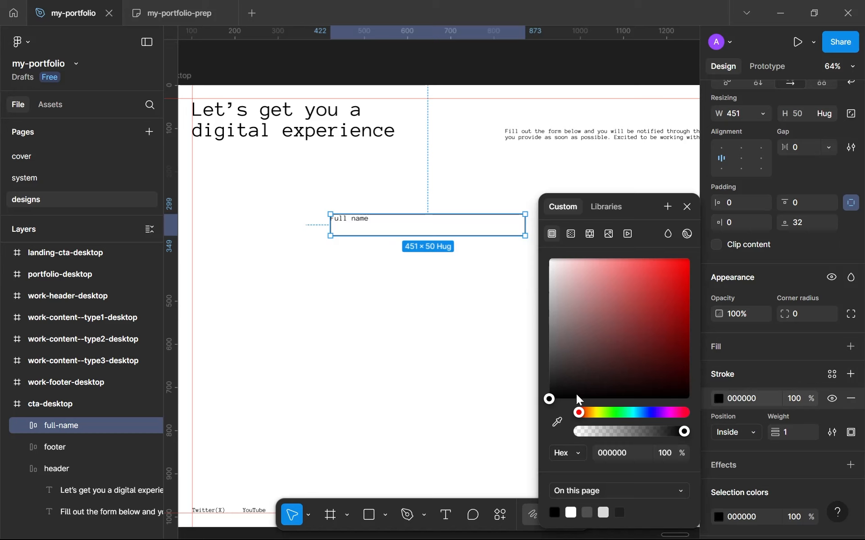
scroll(831, 392, "down", 3)
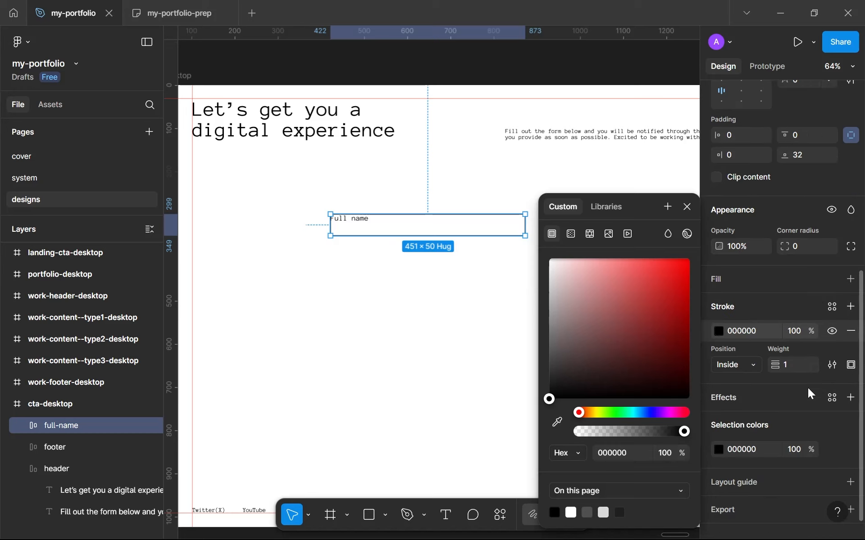
left_click(850, 366)
left_click(819, 433)
left_click(434, 328)
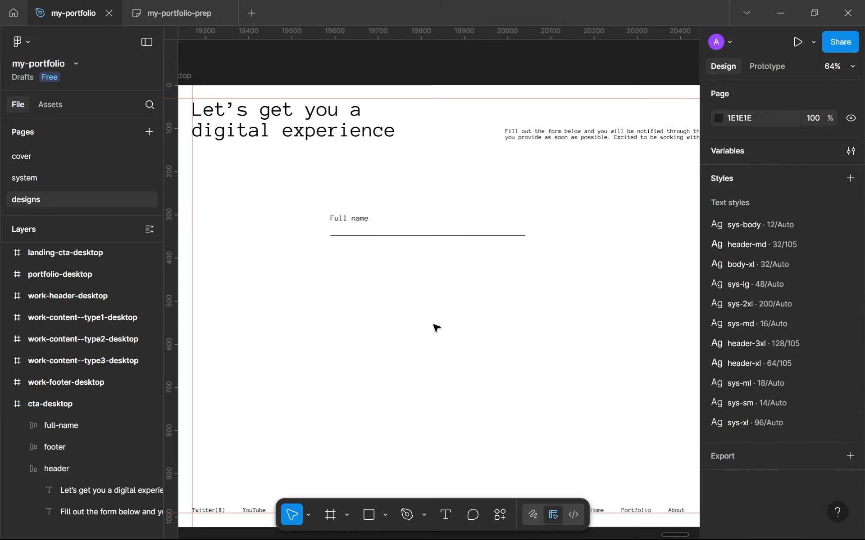
Step: Duplicate the "Full name" text inside the full-name frame and switch the frame's auto layout flow to vertical
scroll(357, 324, "up", 2)
scroll(372, 282, "down", 3)
left_click(377, 260)
scroll(342, 265, "up", 5)
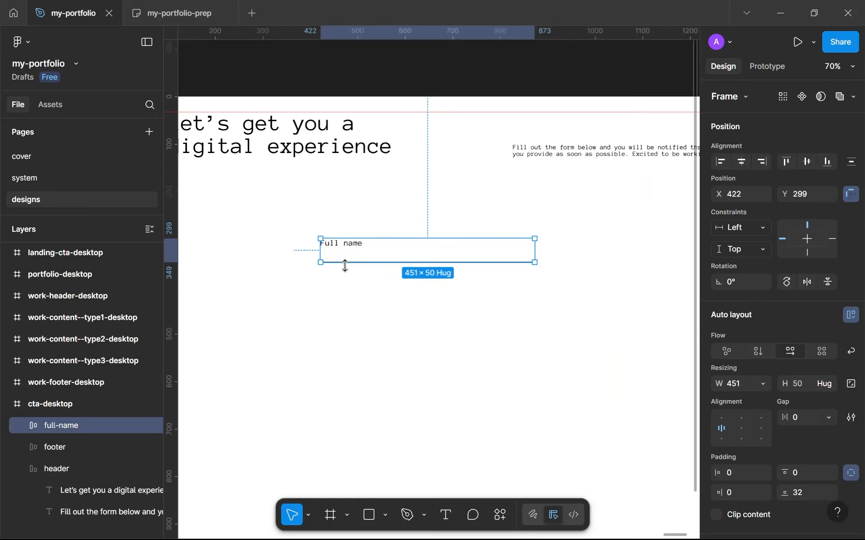
left_click(344, 225)
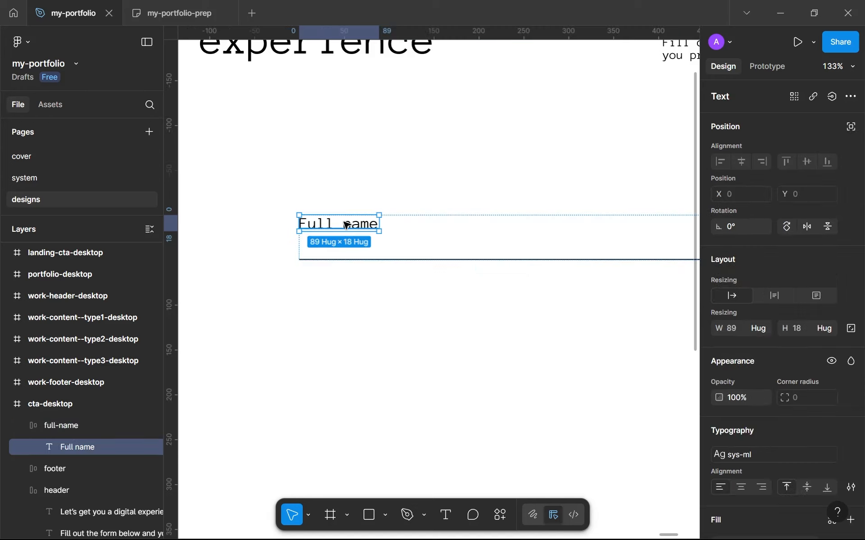
key("ctrl+d")
key("Escape")
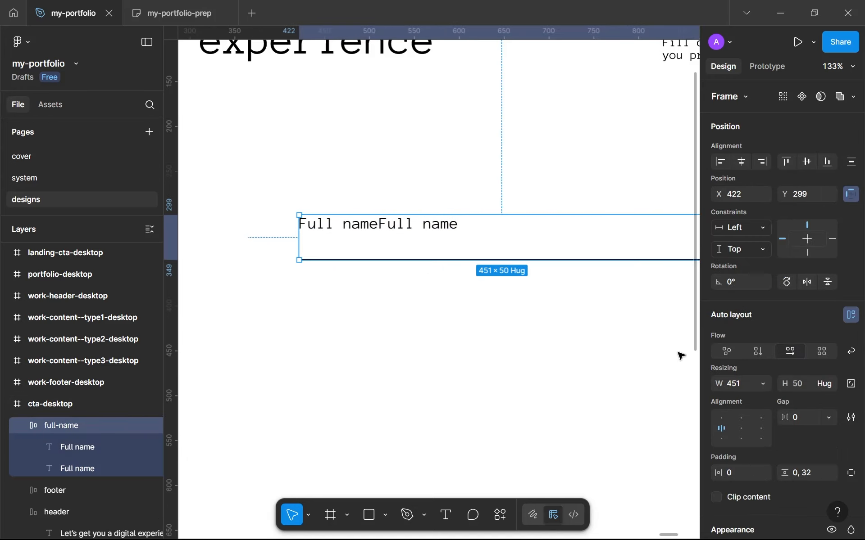
scroll(743, 402, "down", 3)
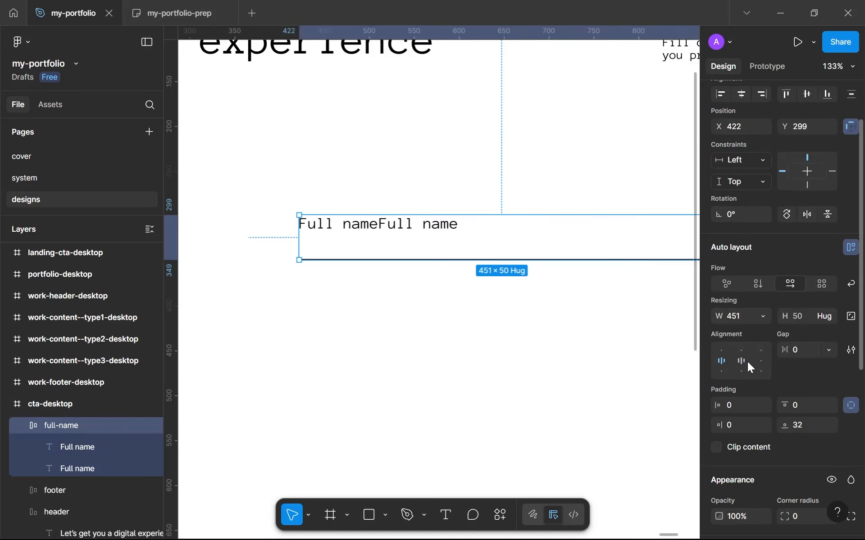
left_click(766, 282)
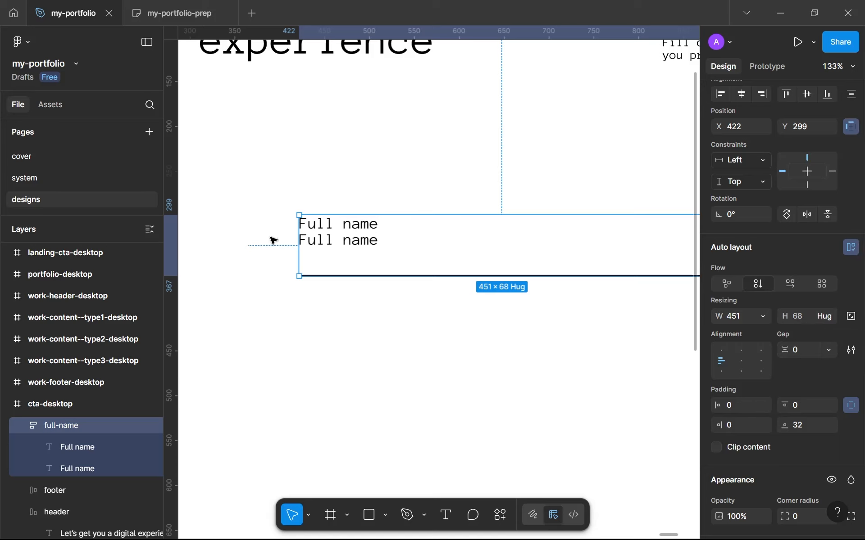
Step: Replace the second "Full name" text in the full-name frame with a sample full name
left_click(335, 243)
mouse_move(335, 243)
left_mouse_down()
mouse_move(338, 226)
mouse_move(338, 242)
left_mouse_up()
key("Return")
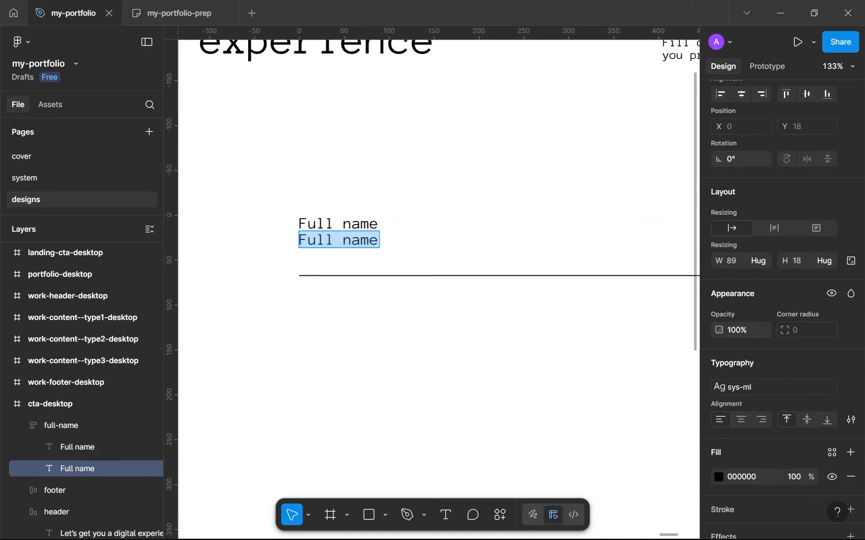
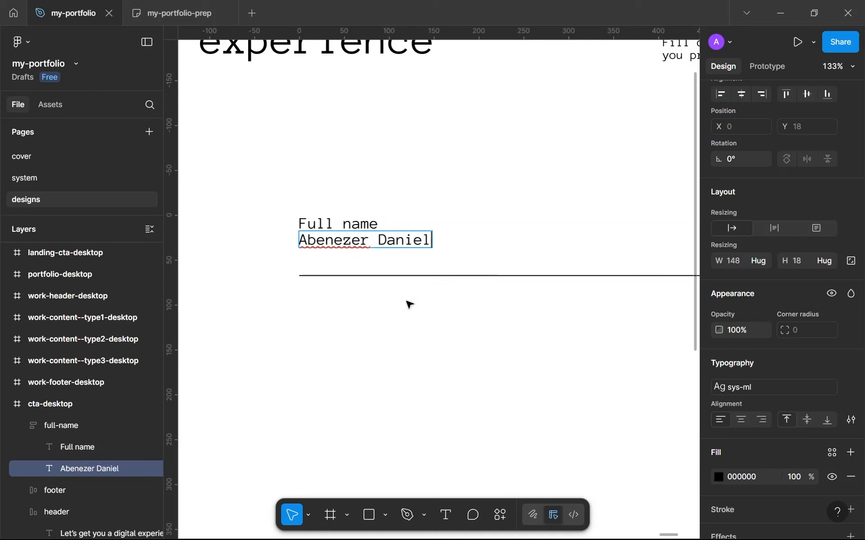
key("Escape")
Step: Apply the gray-300 color style to the fill of the sample name text
scroll(772, 380, "down", 3)
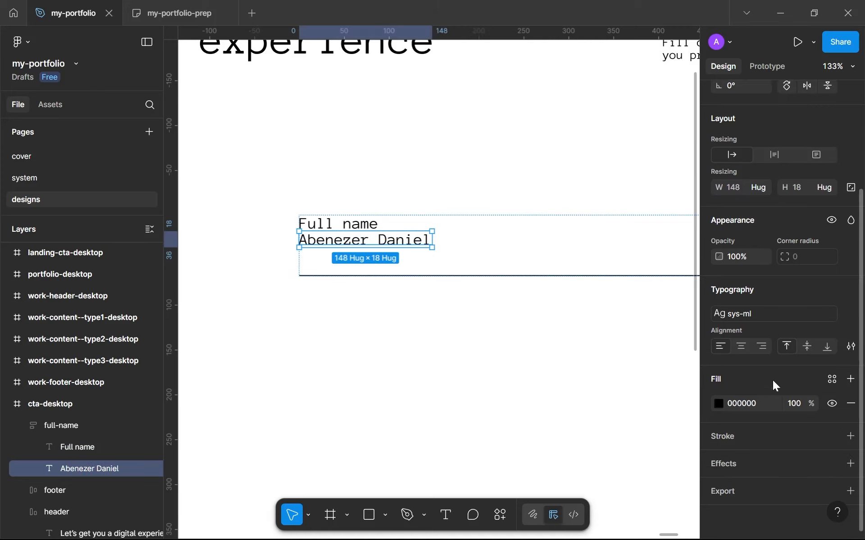
left_click(839, 382)
left_click(600, 408)
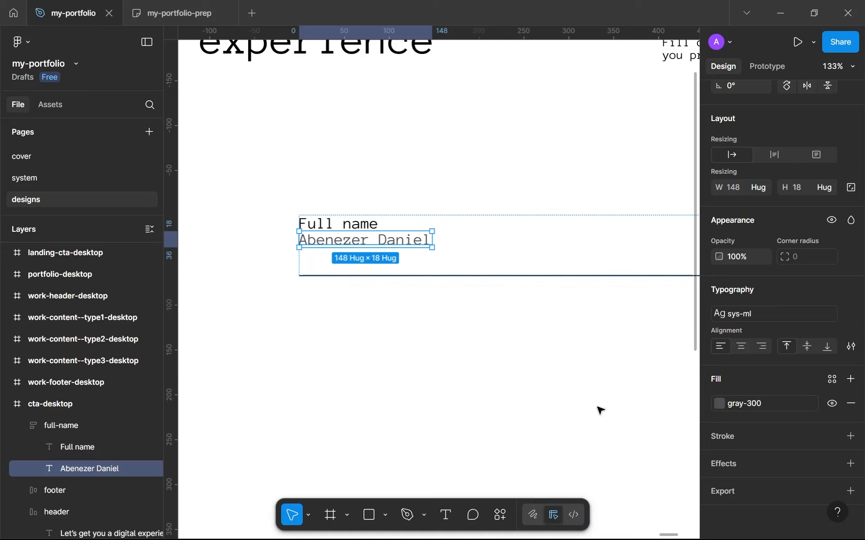
Step: Try gray-800 as the fill of the sample name text, and return it to gray-300
left_click(755, 403)
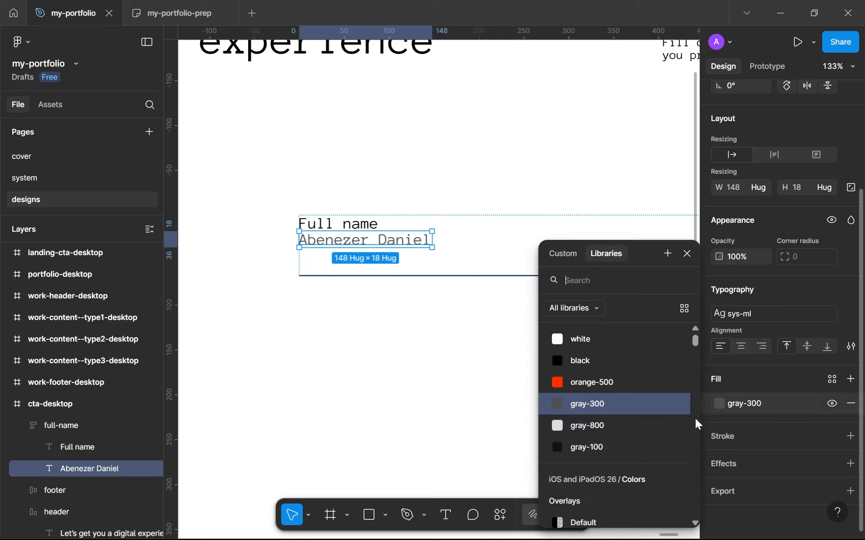
left_click(632, 422)
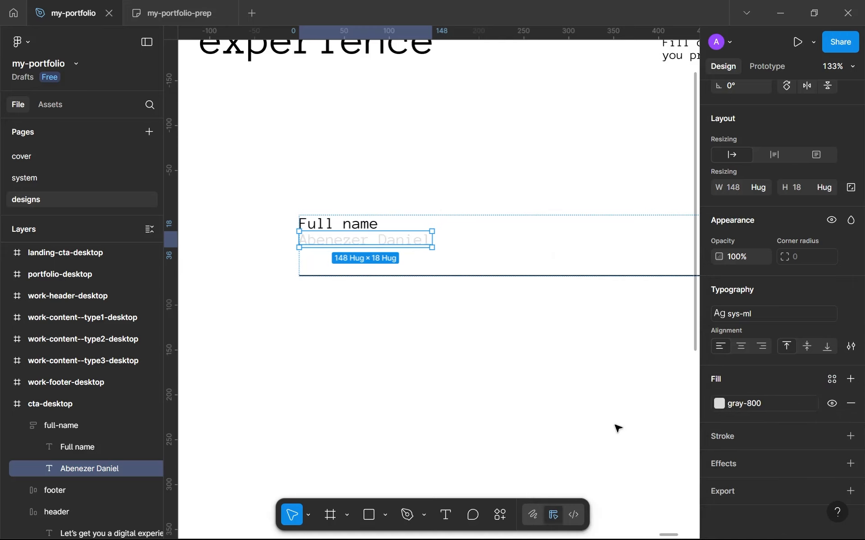
left_click(761, 410)
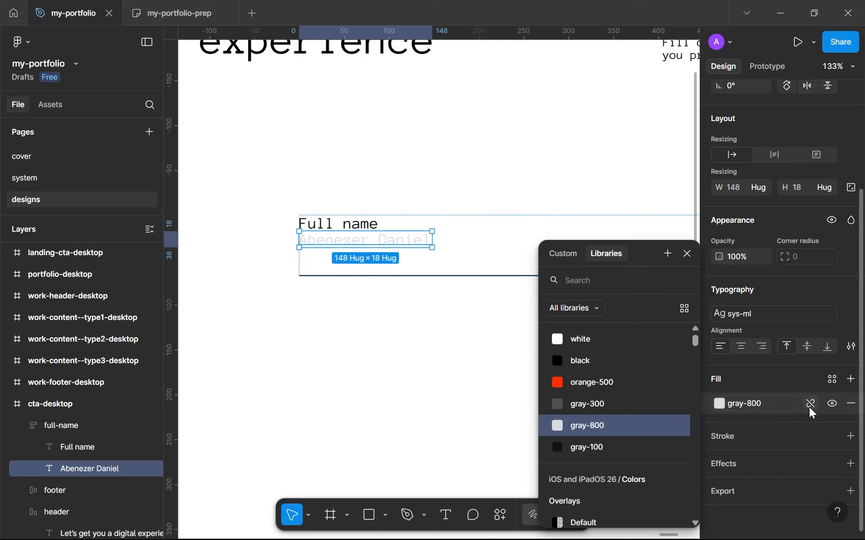
left_click(579, 404)
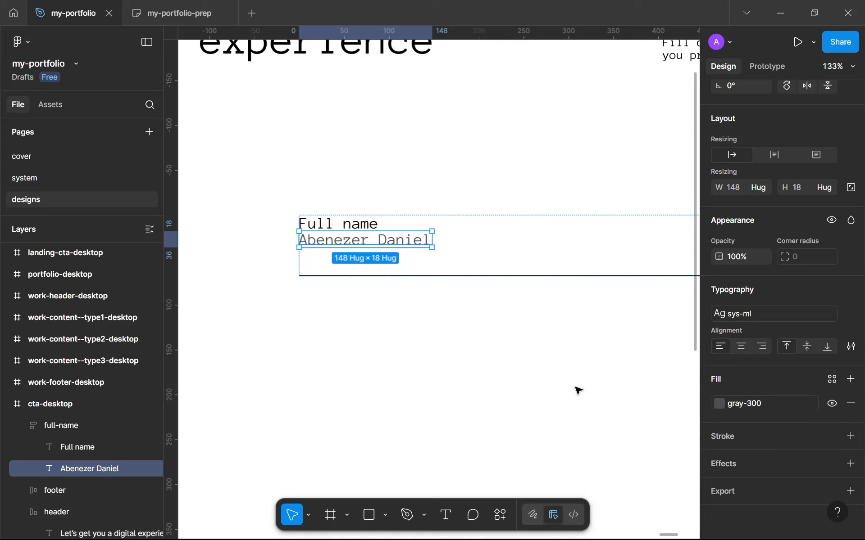
Step: Try vertical gaps of 48 and 32 between the label and the sample name in the full-name frame
left_click(554, 276)
scroll(554, 338, "down", 3)
scroll(554, 338, "up", 5)
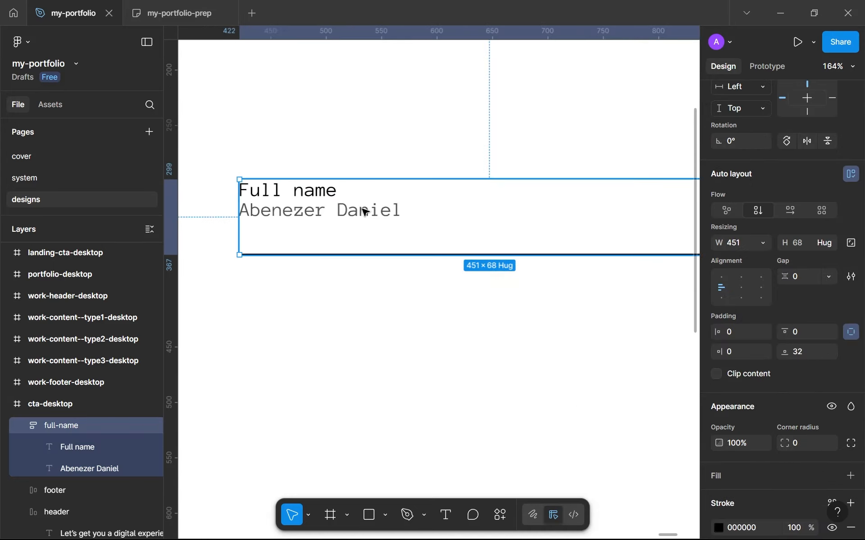
scroll(769, 295, "up", 3)
left_click(801, 349)
type("4")
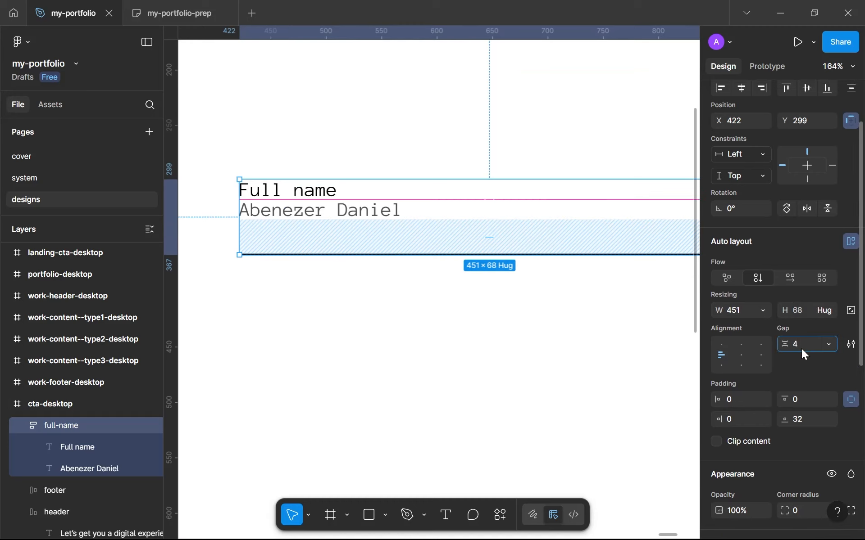
type("8")
key("Return")
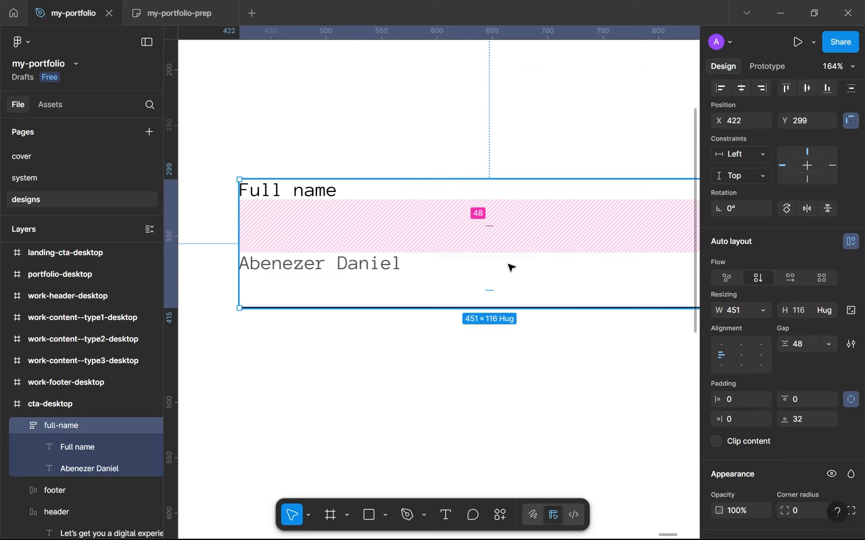
left_click(801, 346)
type("32")
left_click(420, 328)
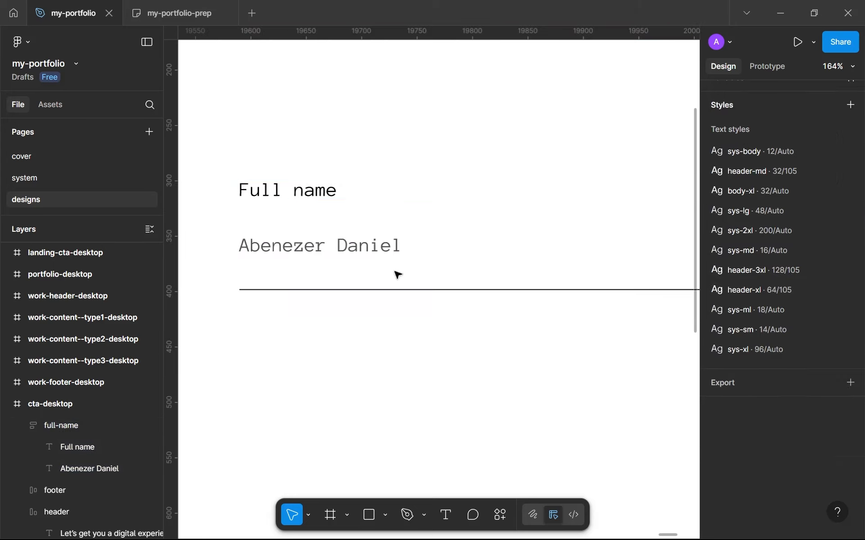
Step: Set the full-name frame's bottom padding to 8
left_click(381, 253)
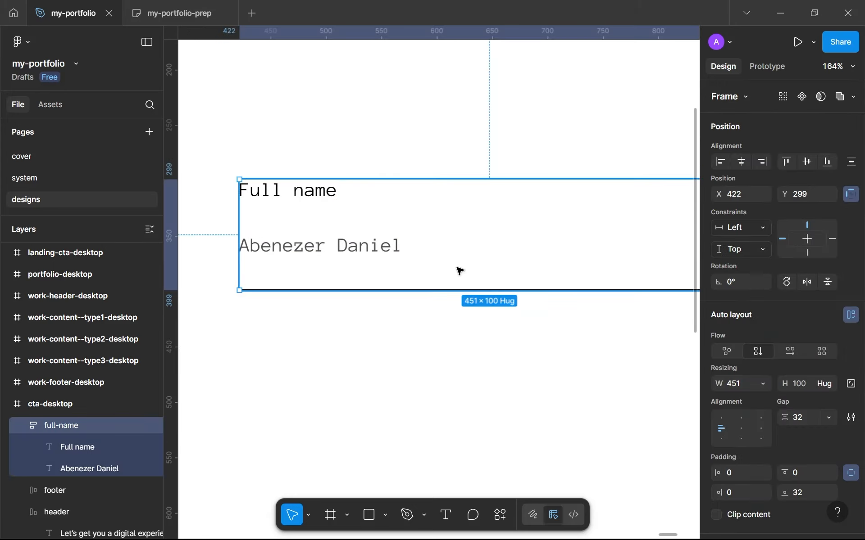
left_click(800, 490)
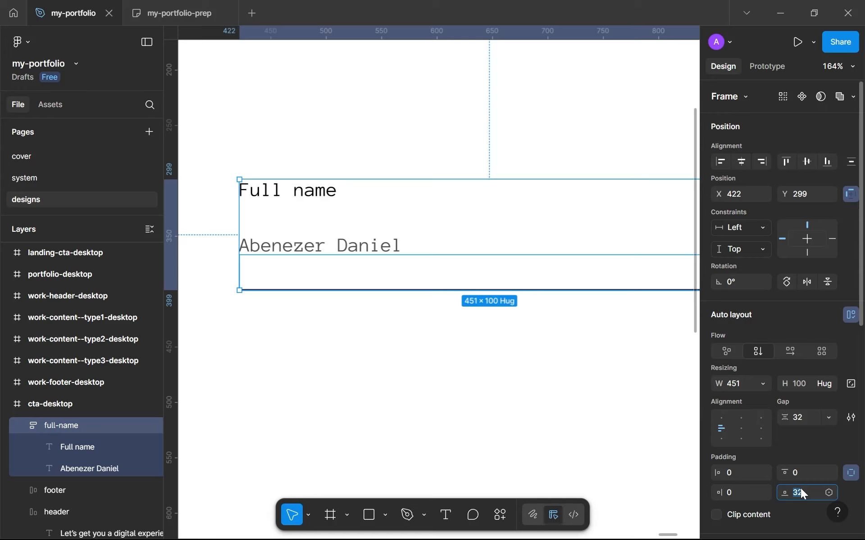
type("8")
key("Return")
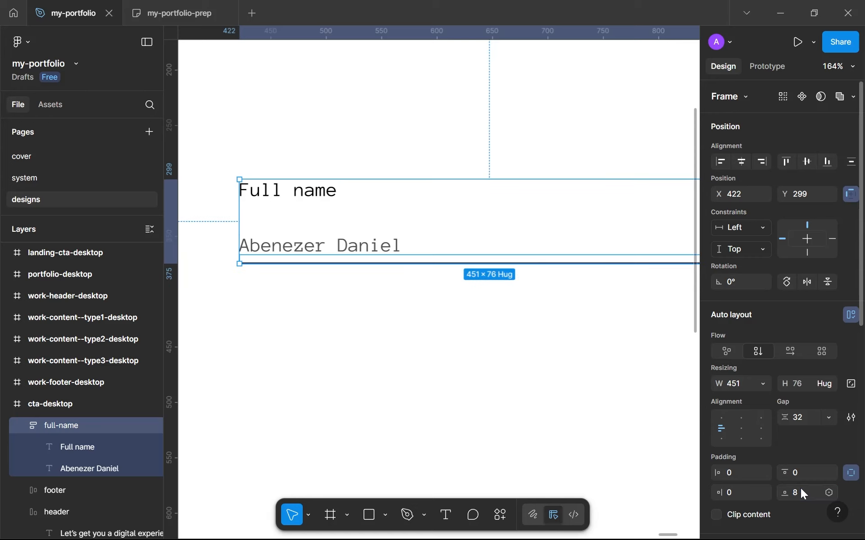
Step: Apply the sys-sm text style to the sample name text inside the full-name frame
left_click(567, 446)
scroll(566, 446, "down", 5)
left_click(488, 313)
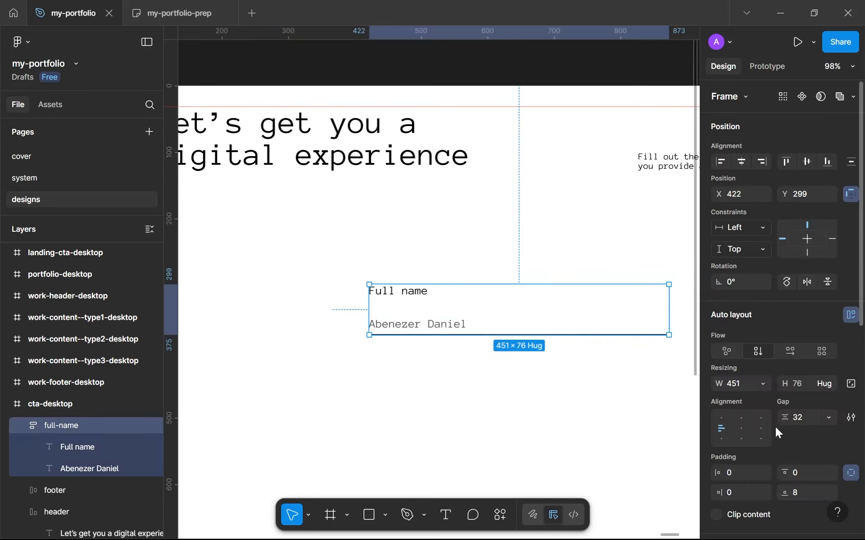
double_click(420, 326)
scroll(420, 329, "up", 8)
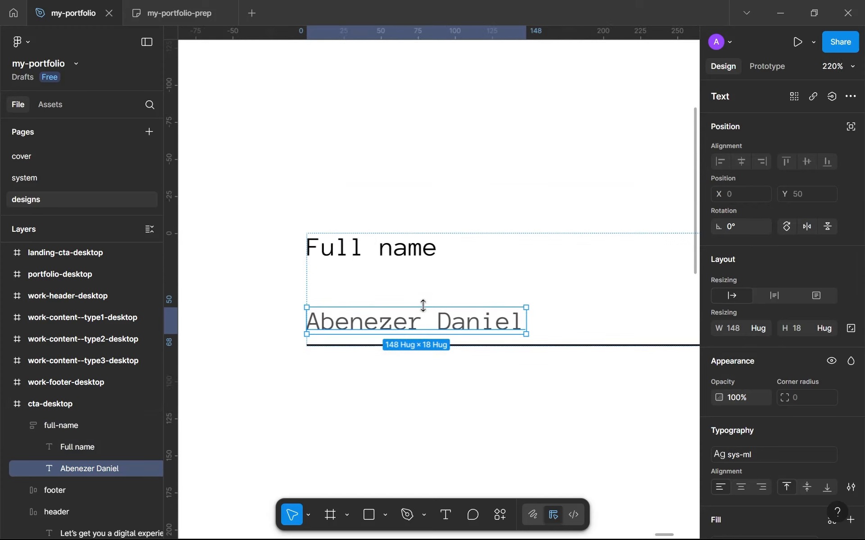
scroll(860, 423, "down", 2)
scroll(860, 424, "down", 2)
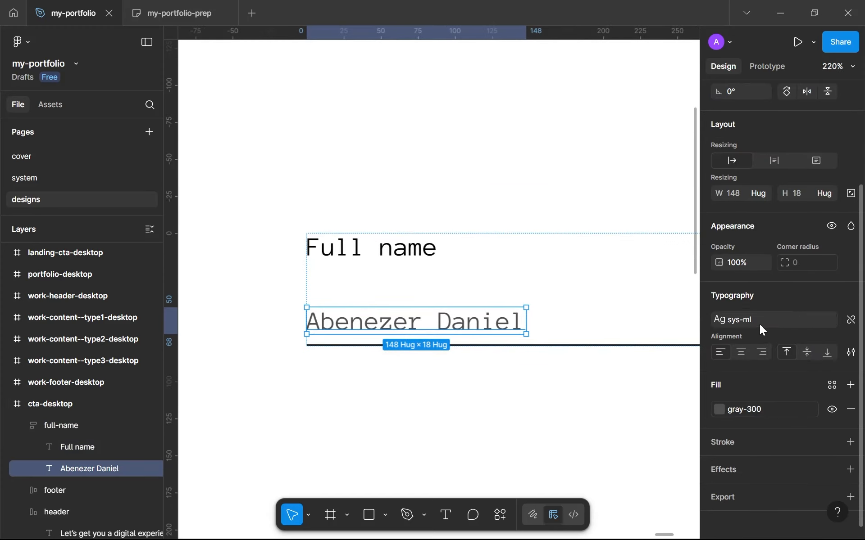
left_click(760, 324)
left_click(640, 456)
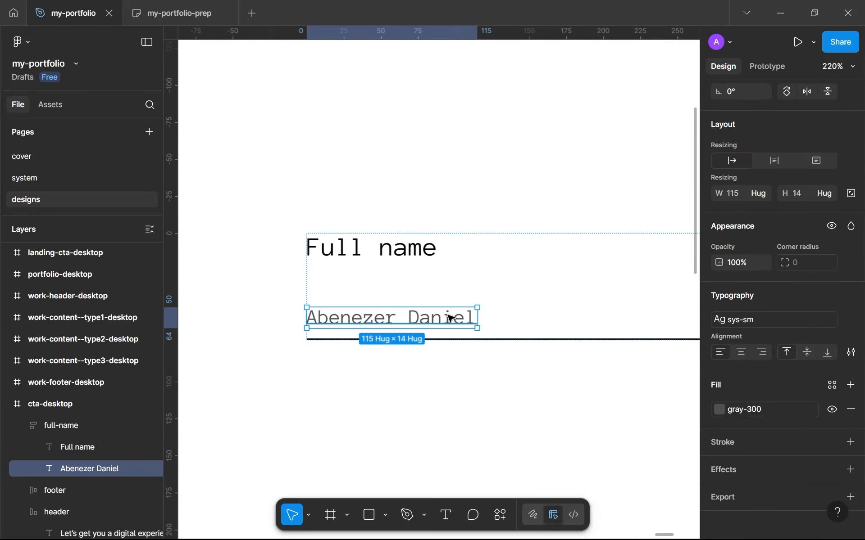
Step: Set the full-name frame's auto layout gap to 16
key("Escape")
scroll(516, 310, "down", 5)
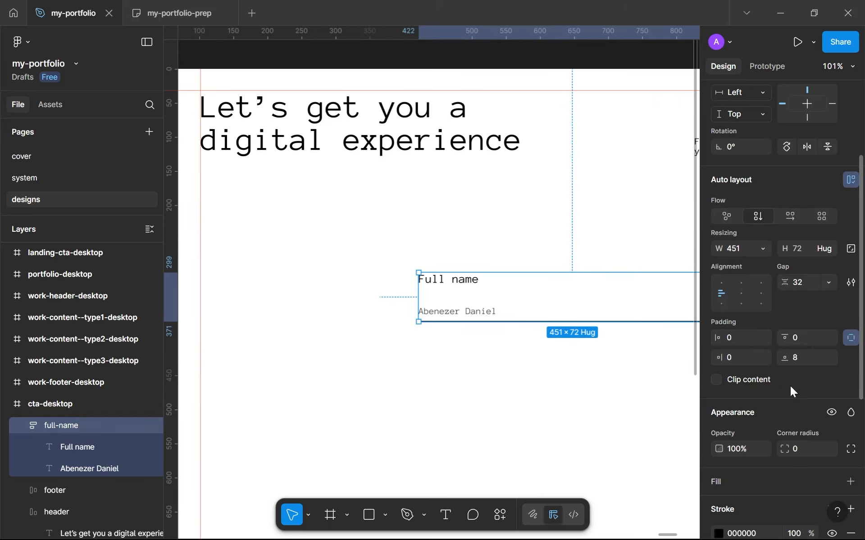
left_click(801, 290)
type("1")
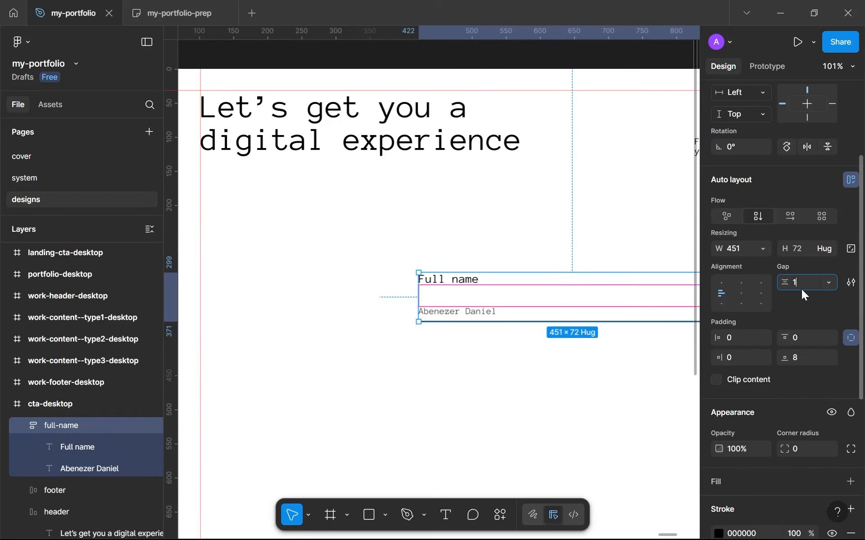
type("6")
key("Return")
left_click(453, 348)
Step: Duplicate the full-name frame, place the copy directly below at Y 456, and rename it "email"
scroll(453, 349, "down", 2)
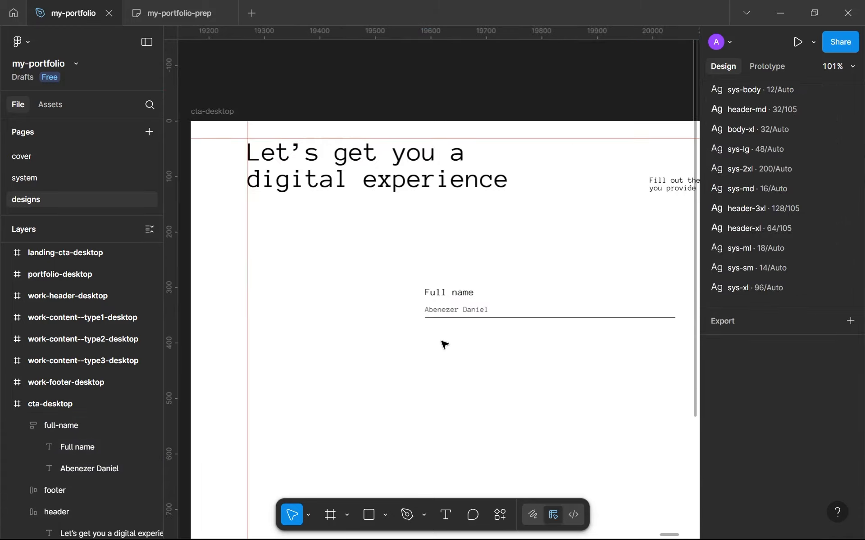
scroll(443, 345, "down", 3)
left_click(386, 263)
key("ctrl+d")
left_click_drag(386, 263, 388, 327)
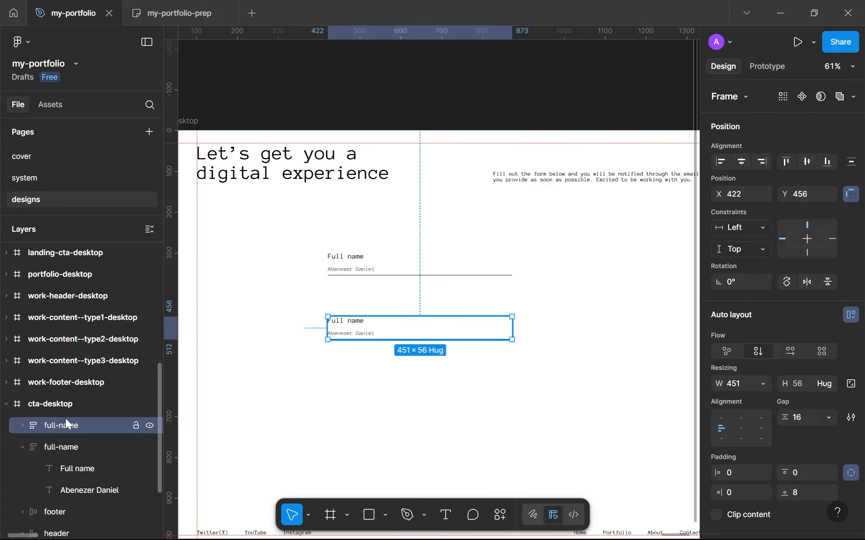
double_click(65, 419)
type("email")
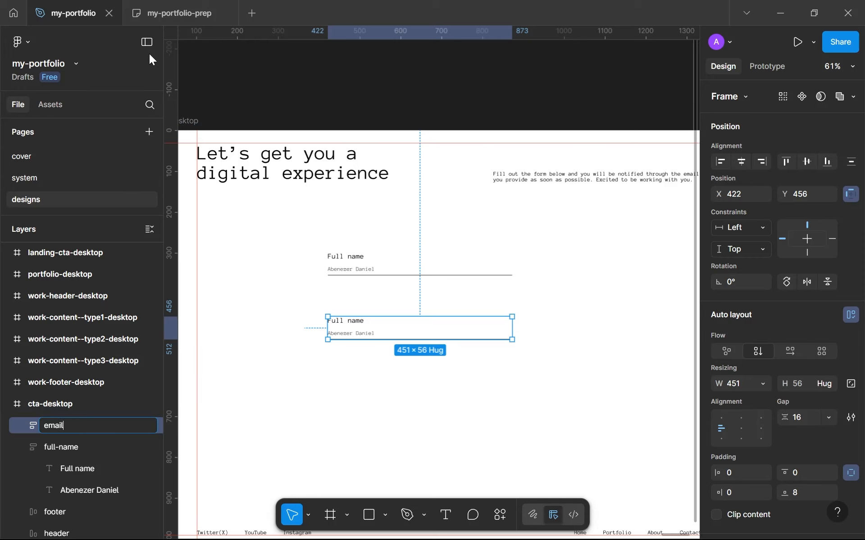
Step: Replace the sample name inside the email frame with a sample e-mail address
scroll(382, 209, "up", 2)
left_click(333, 359)
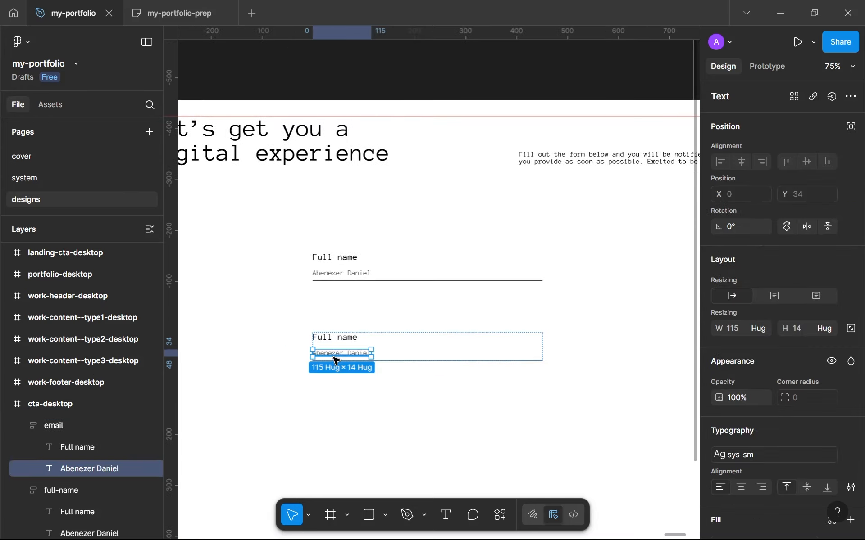
double_click(333, 355)
scroll(333, 354, "up", 5)
scroll(333, 353, "down", 2)
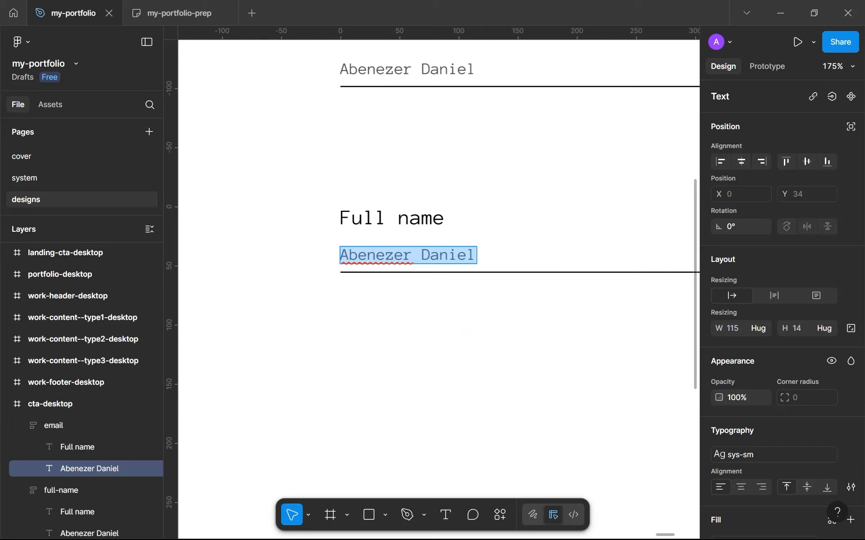
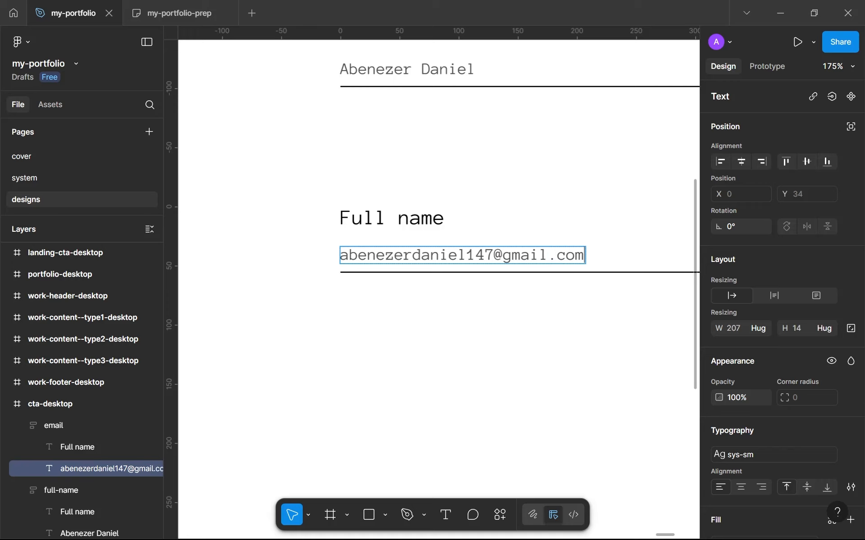
key("Escape")
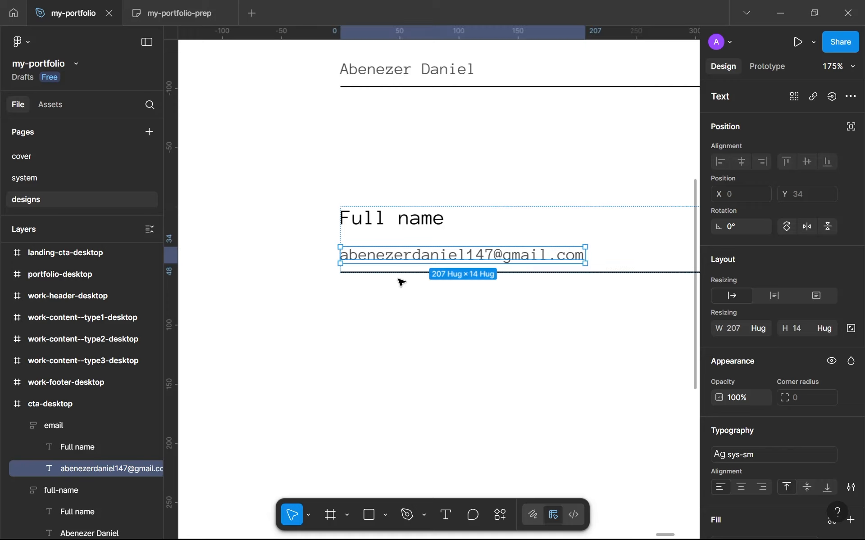
Step: Duplicate the email frame and place the copy directly below it at Y 568
left_click(417, 276)
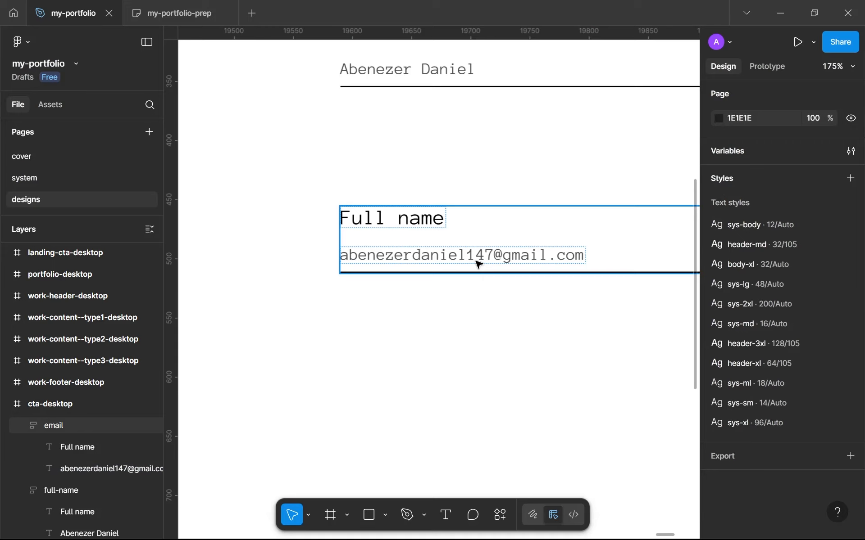
double_click(478, 264)
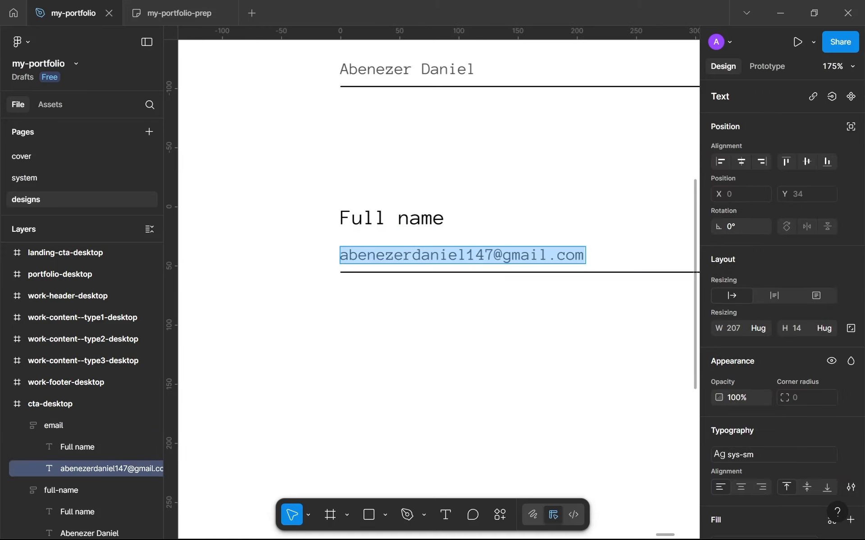
key("Escape")
key("Escape")
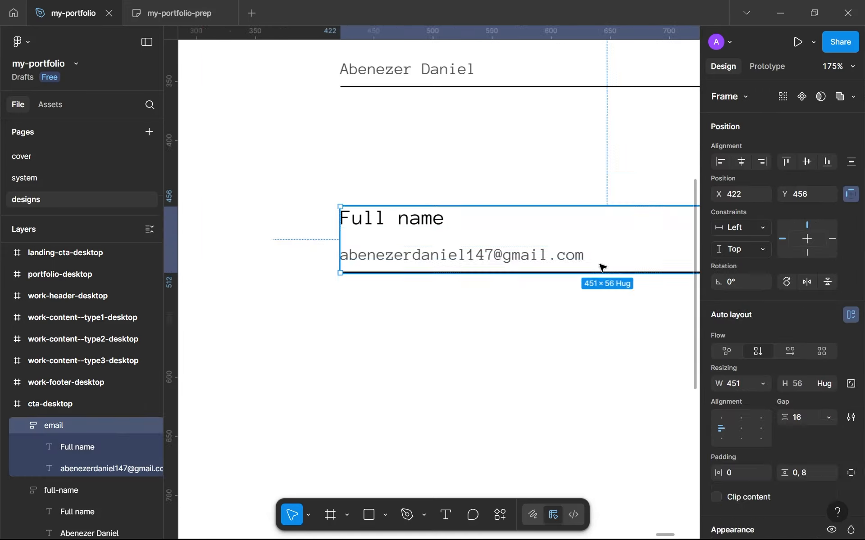
scroll(606, 263, "down", 3)
scroll(541, 248, "up", 3)
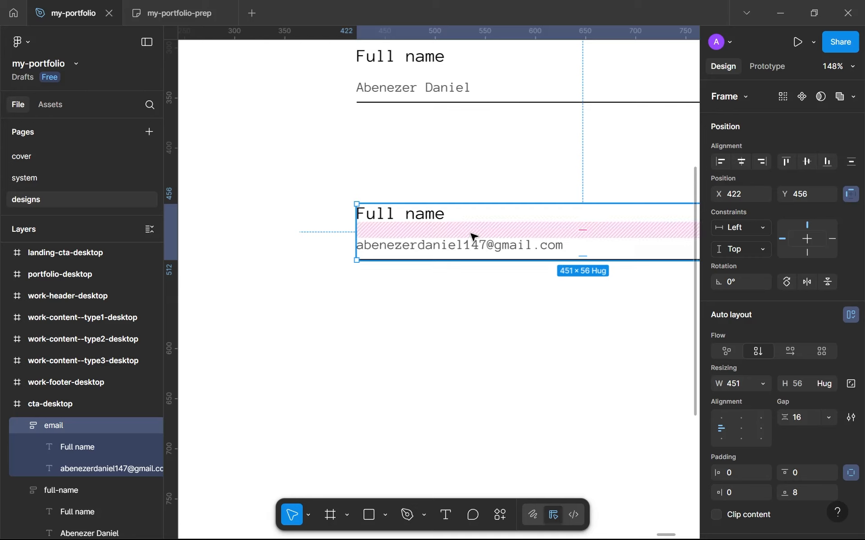
key("shift+a")
left_click_drag(470, 330, 473, 330)
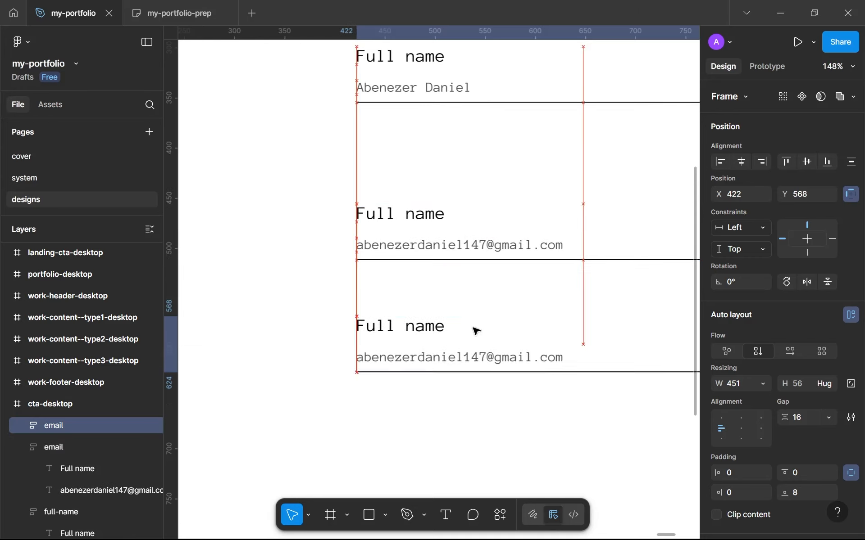
left_click(482, 358)
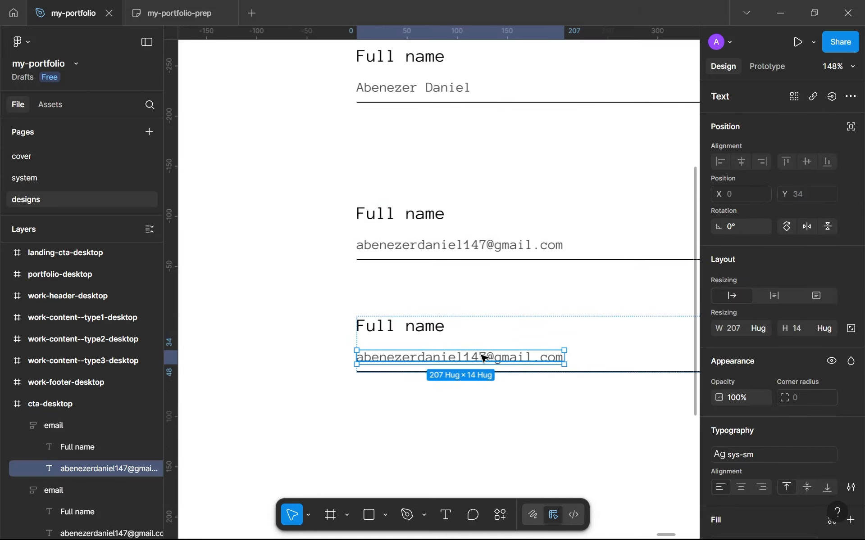
double_click(482, 358)
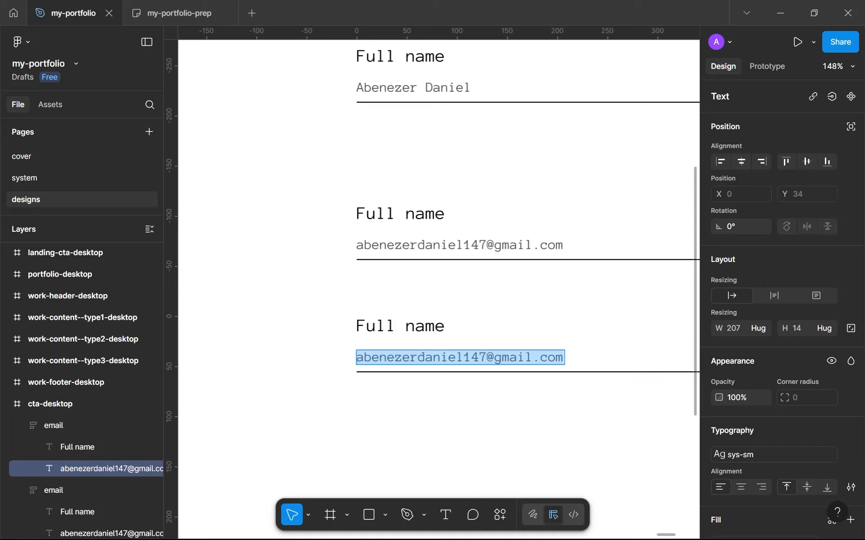
left_click(486, 358)
left_click_drag(486, 358, 418, 358)
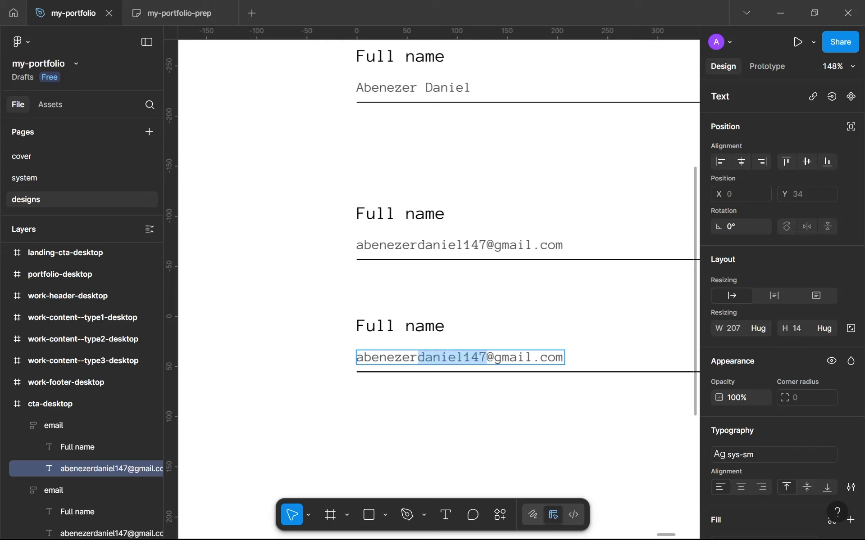
key("Escape")
double_click(444, 359)
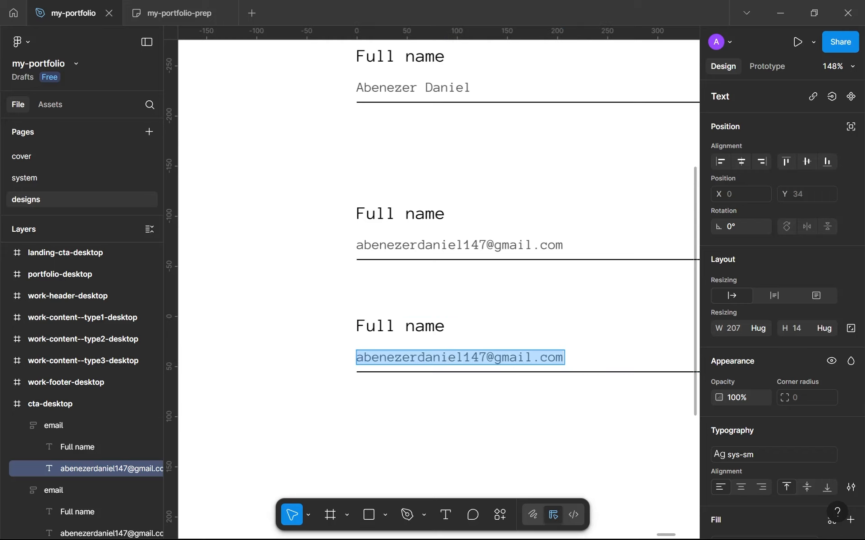
left_click(230, 13)
left_click(73, 12)
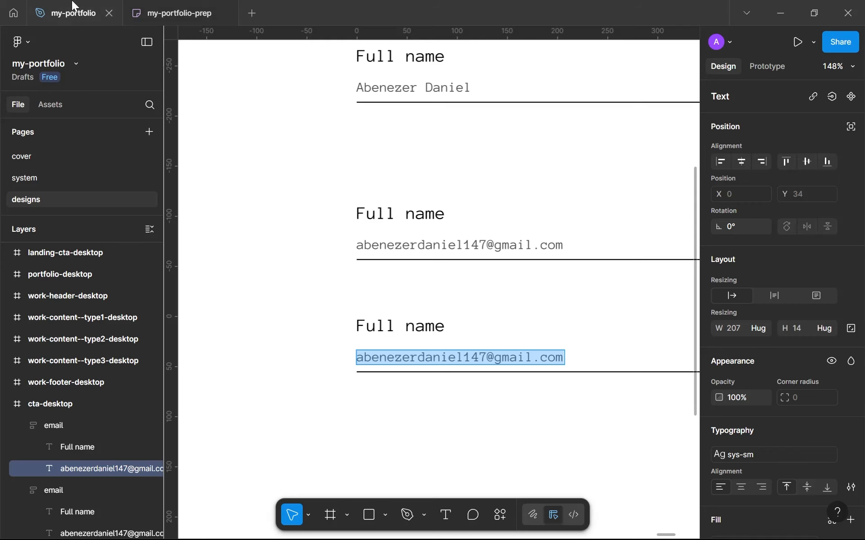
key("Escape")
Step: Change the label of the lowest form field to "Message"
double_click(396, 327)
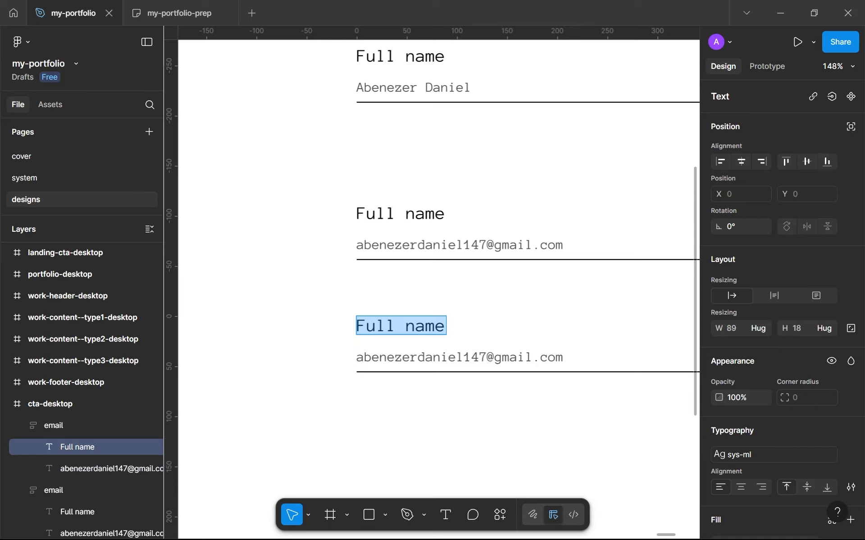
type("Message")
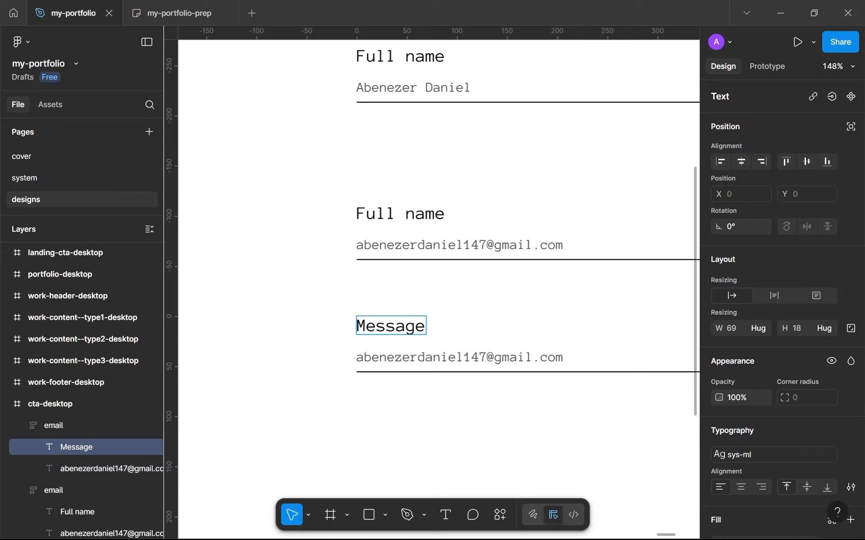
key("Escape")
key("Escape")
scroll(463, 410, "down", 5)
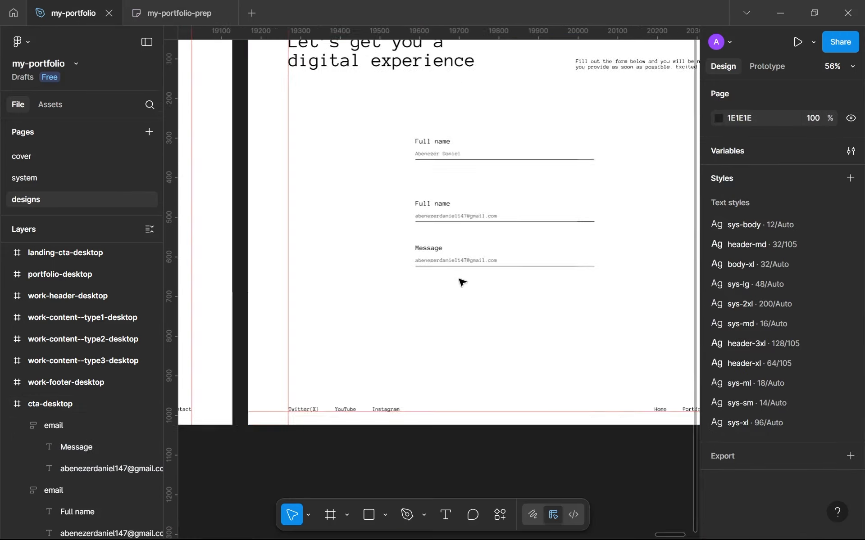
Step: Replace the sample e-mail address under the Message label with "Tell me what you're looking for in a designer/developer..."
scroll(462, 283, "up", 3)
left_click(465, 249)
double_click(465, 249)
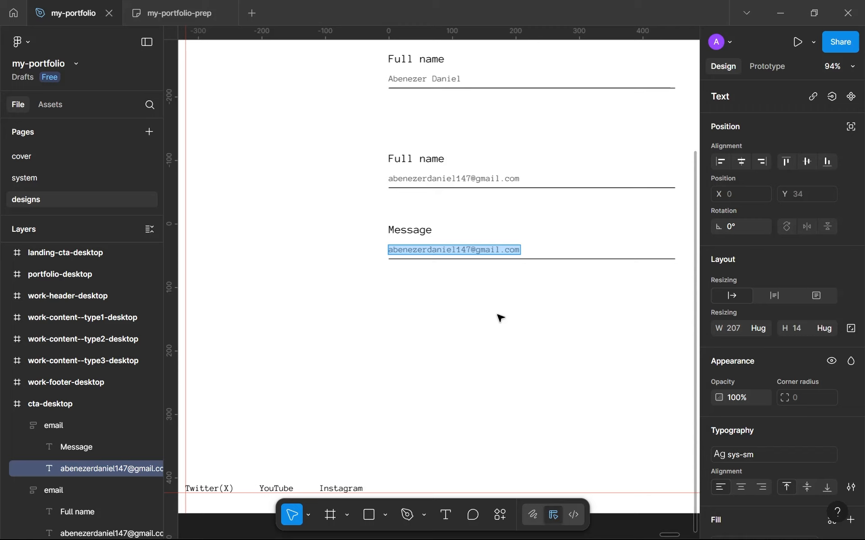
type("Tell")
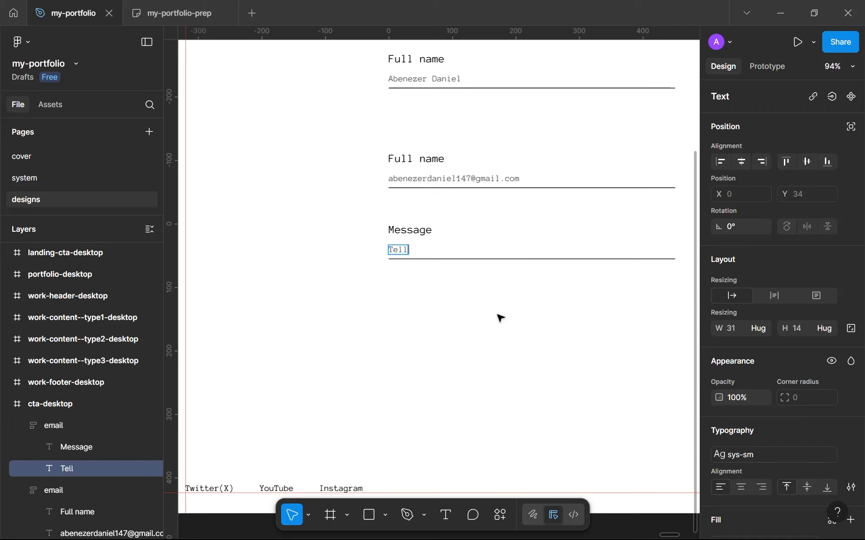
type(" me what ")
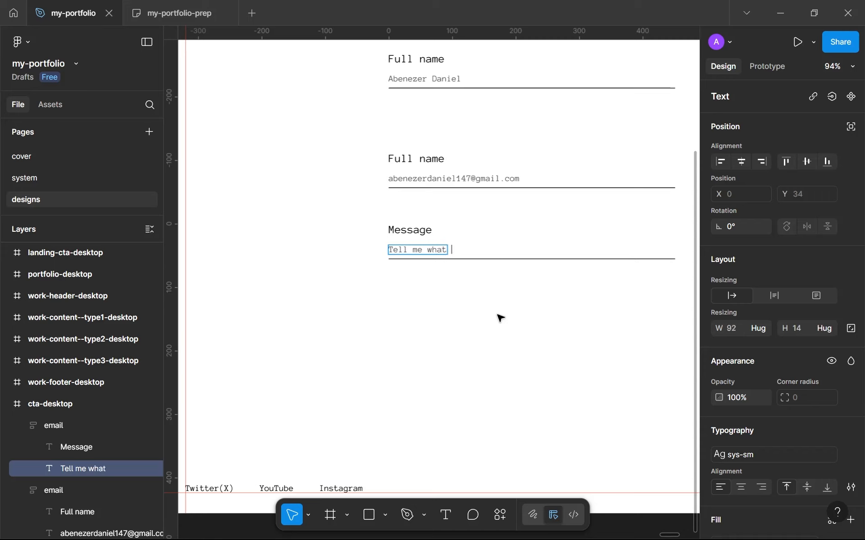
type("you")
type("'re looking for in ")
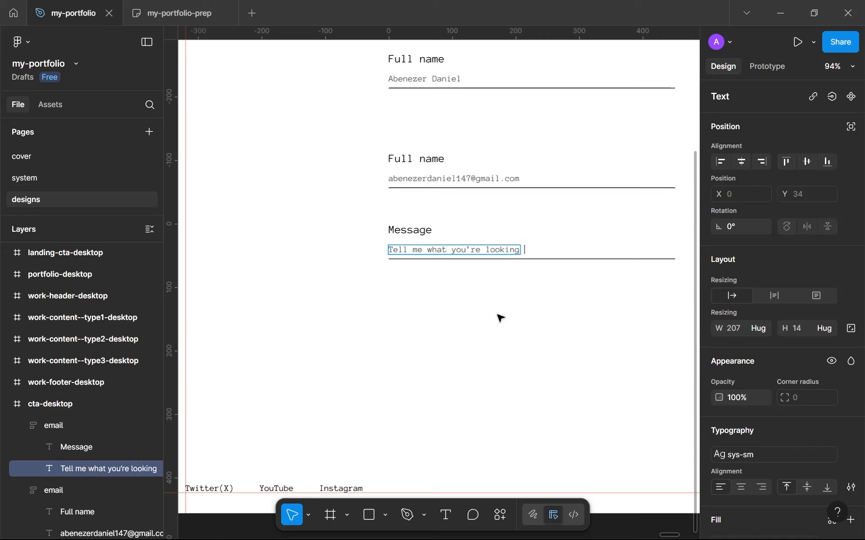
type("a desi")
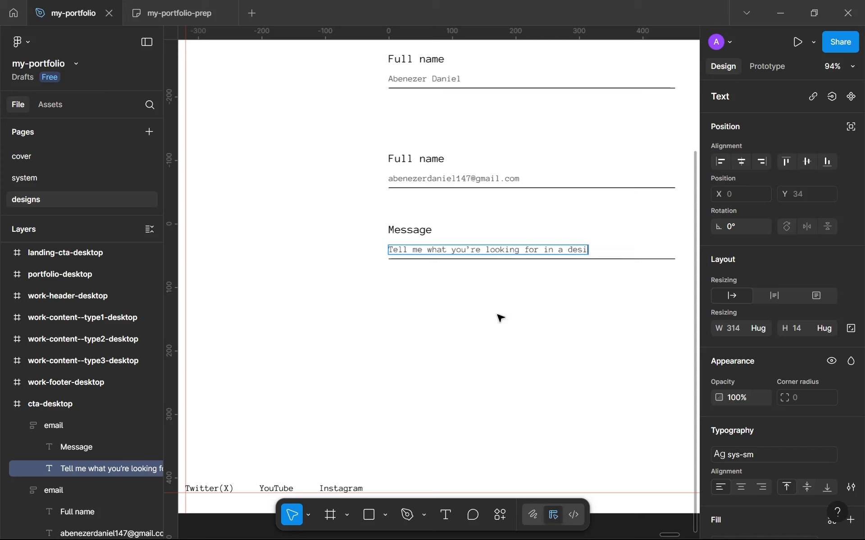
type("gner/developer...")
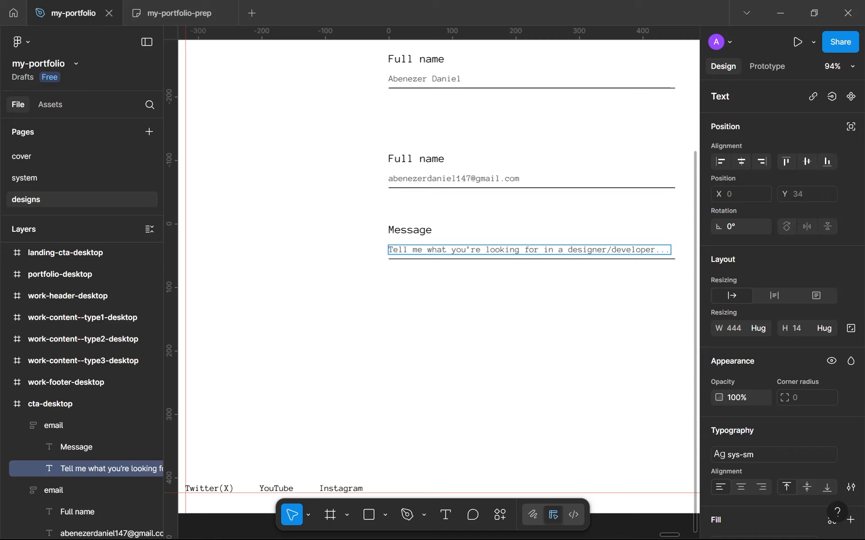
Step: Shorten the message sample text to "What you're looking for in a designer/developer..."
left_click_drag(433, 250, 359, 257)
type("W")
key("Escape")
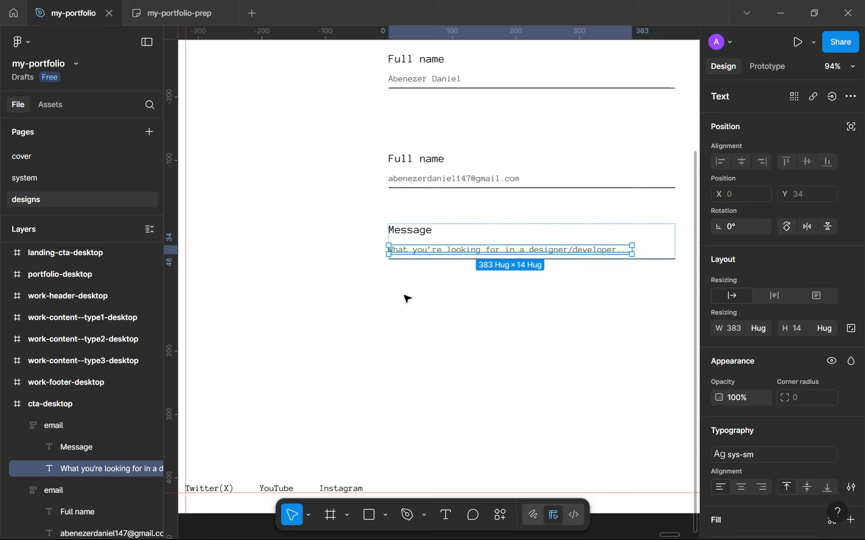
key("Escape")
Step: Try a bottom padding of 48 on the Message field's frame, and undo it
left_click(628, 245)
left_click(627, 244)
key("minus")
scroll(616, 326, "up", 5)
left_click(644, 242)
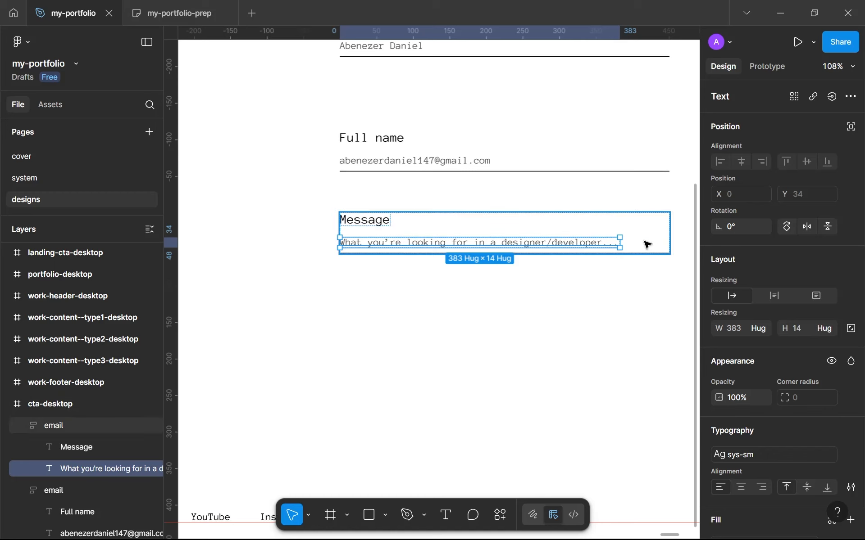
scroll(791, 432, "down", 1)
left_click(803, 424)
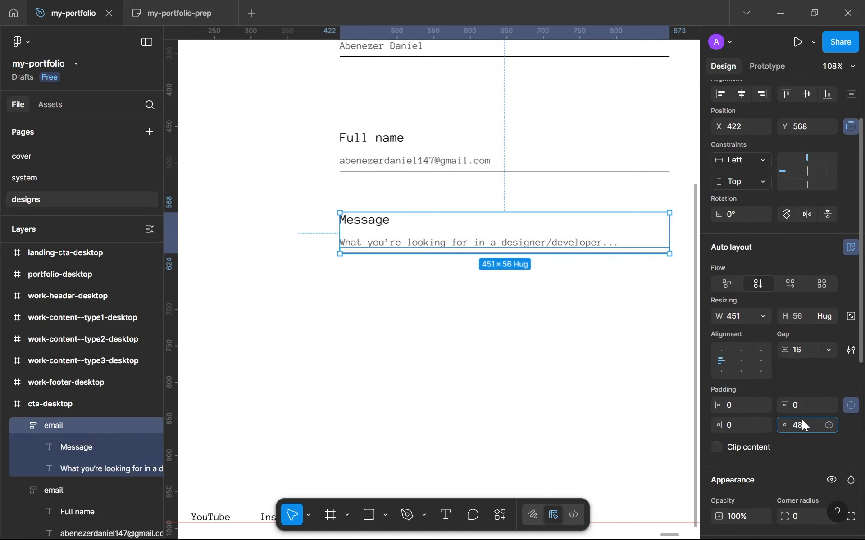
type("48")
key("Return")
left_click(611, 398)
scroll(612, 398, "down", 2)
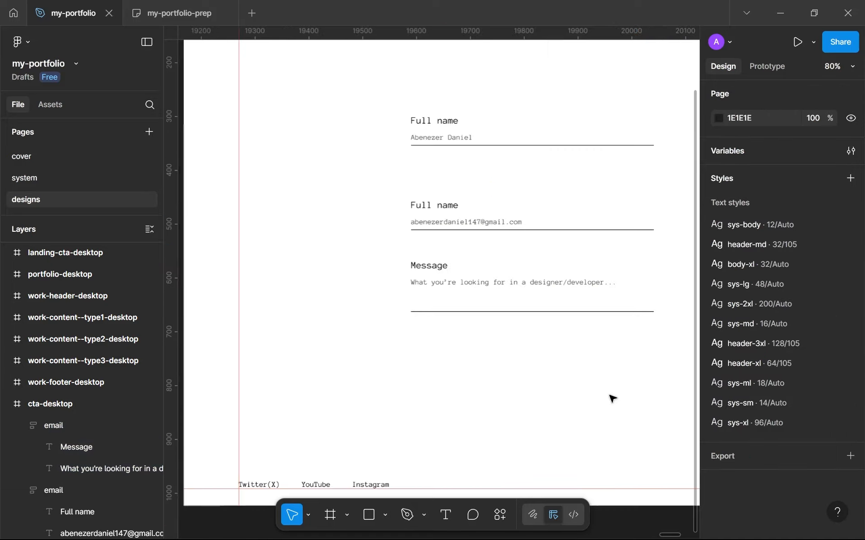
key("ctrl+z")
key("ctrl+z")
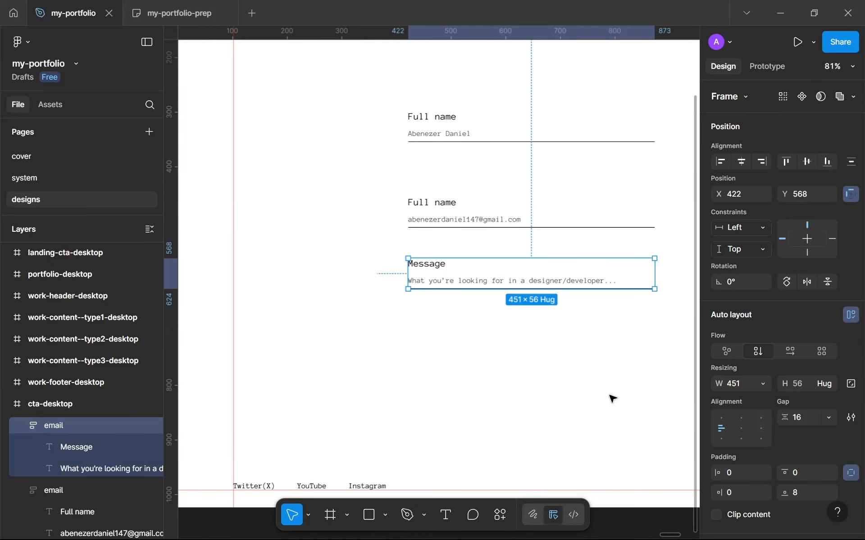
Step: Try stretching the message sample text box to a height of about 141 and moving the field up slightly, and undo both
double_click(472, 284)
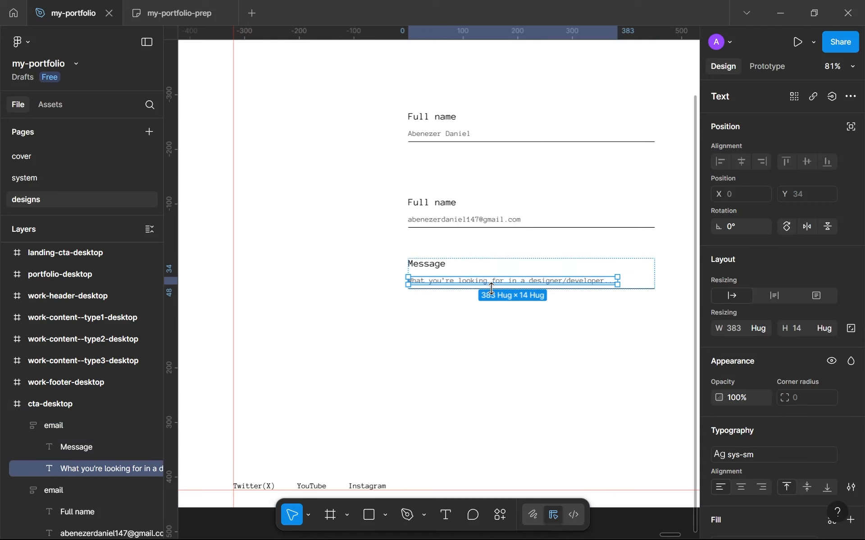
left_click_drag(493, 289, 500, 358)
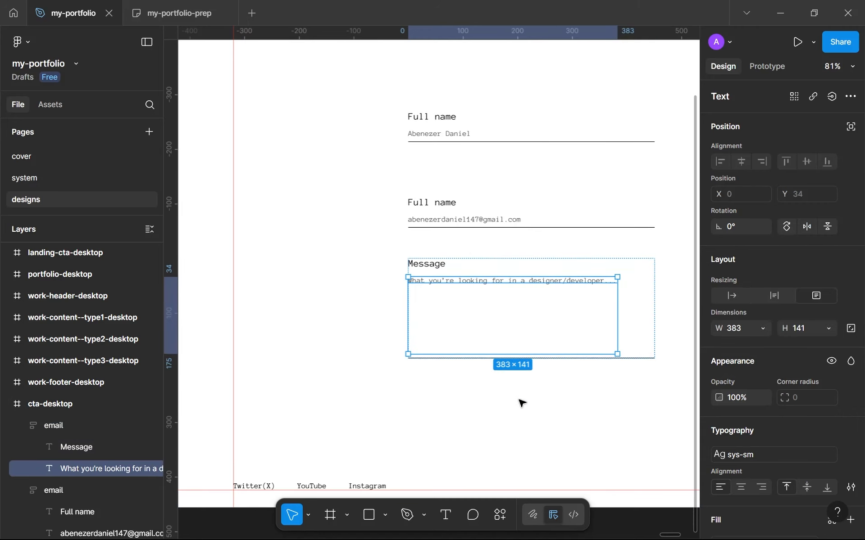
left_click(522, 402)
scroll(520, 400, "down", 1)
left_click_drag(514, 397, 440, 341)
scroll(490, 385, "up", 1)
left_click(444, 299)
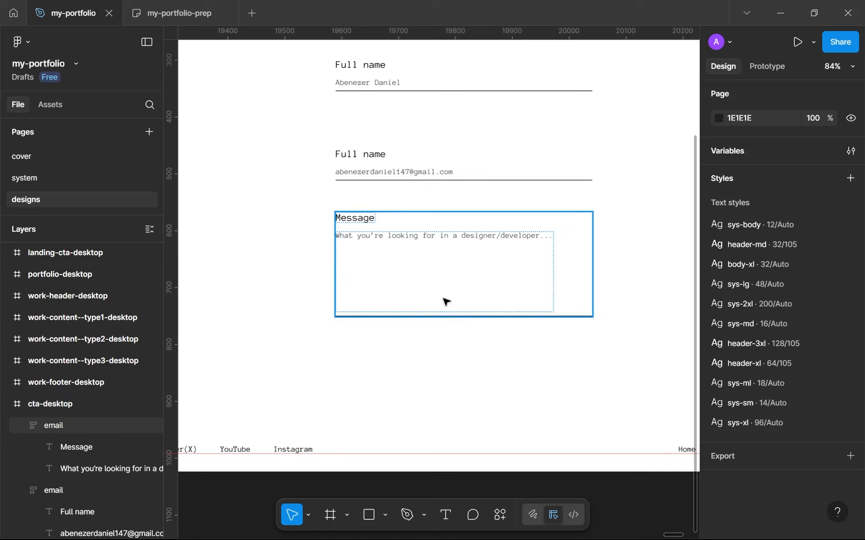
left_click_drag(447, 298, 446, 295)
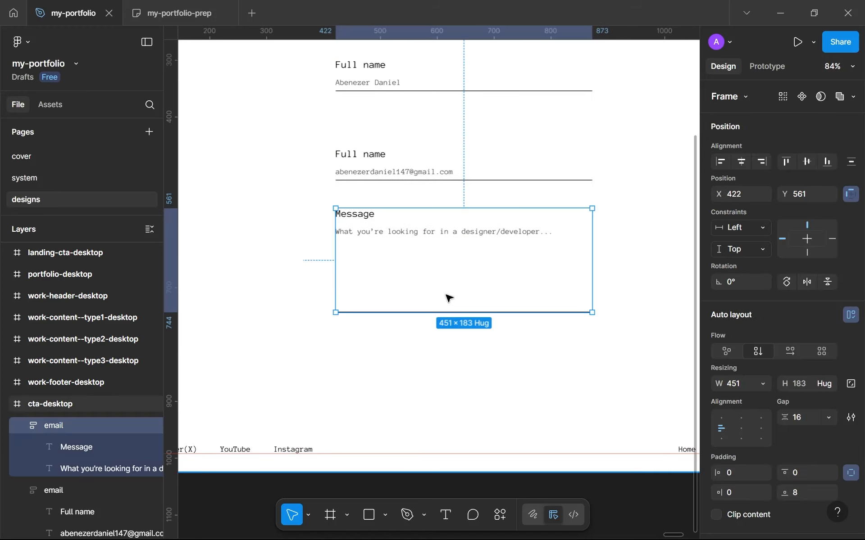
key("ctrl+z")
key("ctrl+z")
key("ctrl+z")
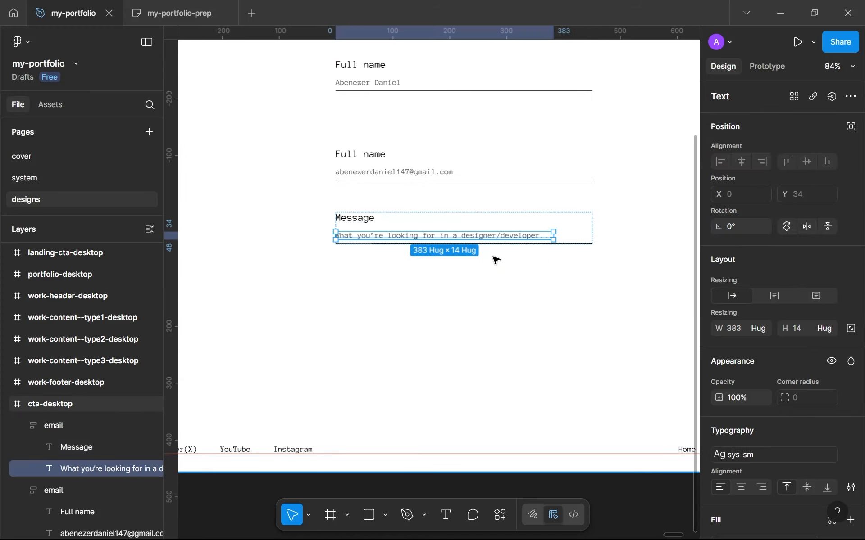
Step: Try an auto layout gap of 48 on the Message field's frame, and undo it
left_click(576, 237)
left_click(807, 416)
type("48")
key("Return")
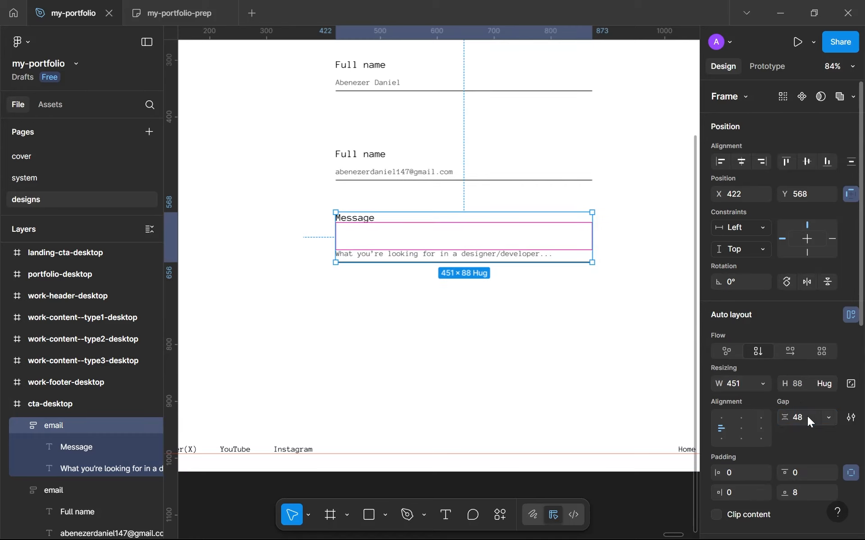
left_click(534, 339)
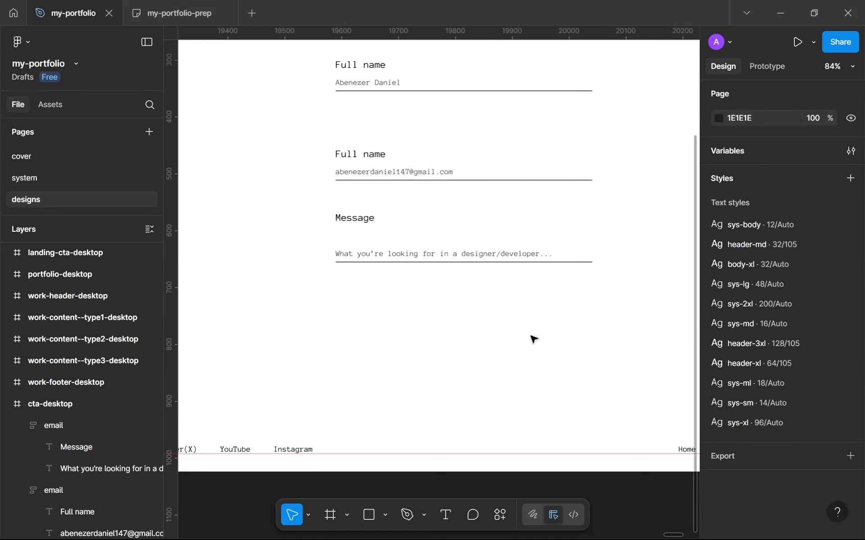
key("ctrl+z")
key("ctrl+z")
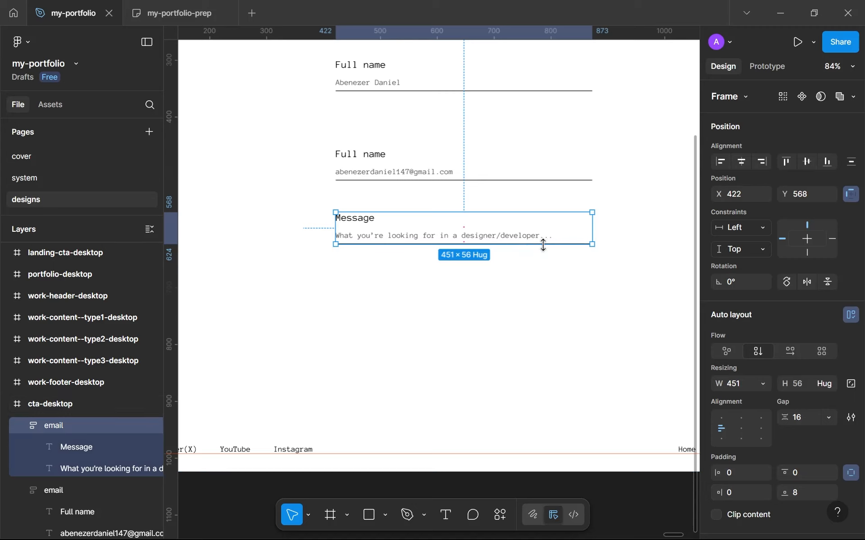
Step: Set the bottom padding of the Message field's frame to 96, trying 48 and 72 first
scroll(728, 437, "down", 3)
left_click(798, 425)
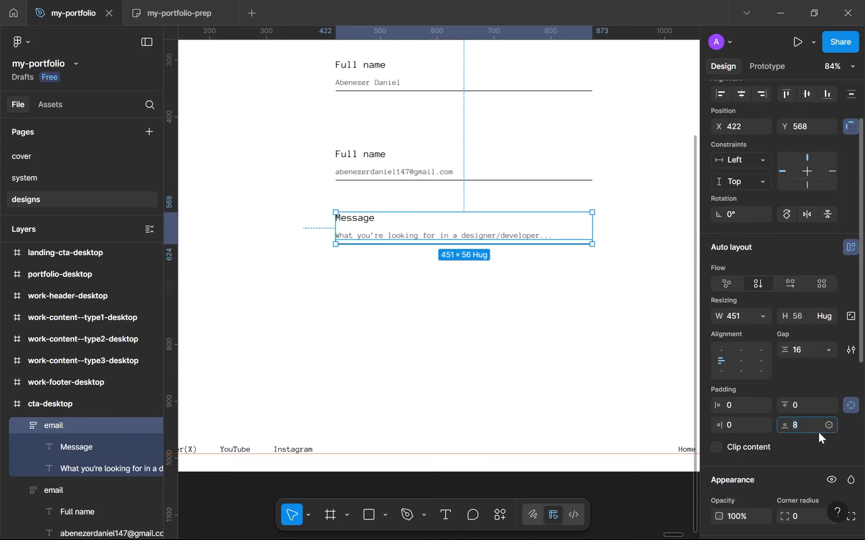
type("48")
key("Return")
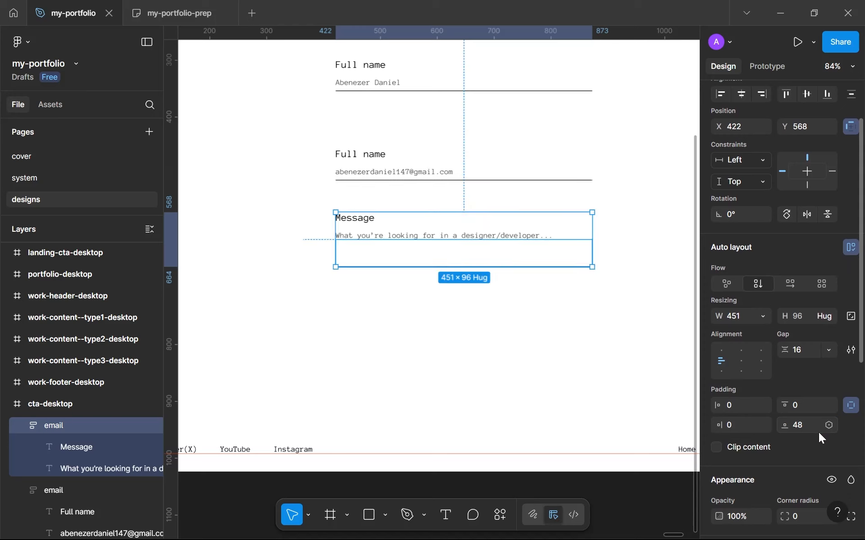
left_click(800, 429)
type("72")
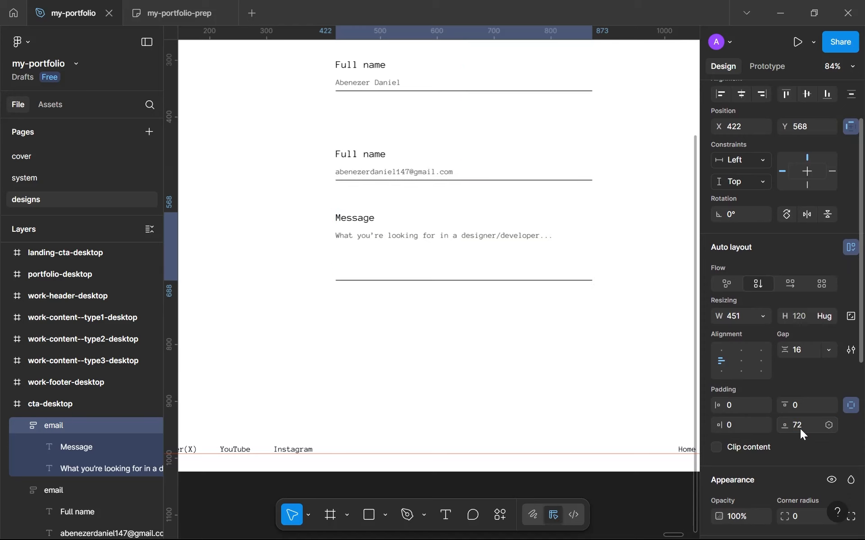
key("Return")
left_click(793, 426)
type("96")
key("Return")
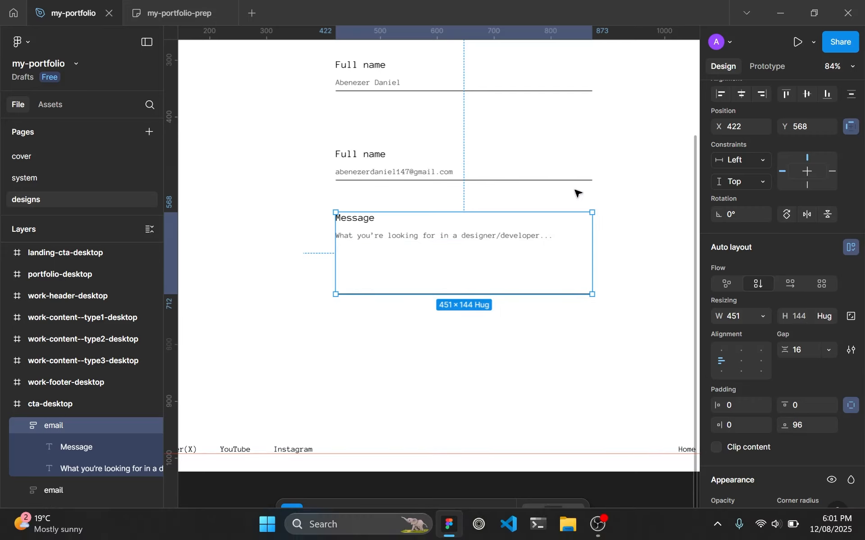
Step: Switch to the web browser and open dennissnellenberg.com as a design reference
mouse_move(424, 536)
left_click(473, 536)
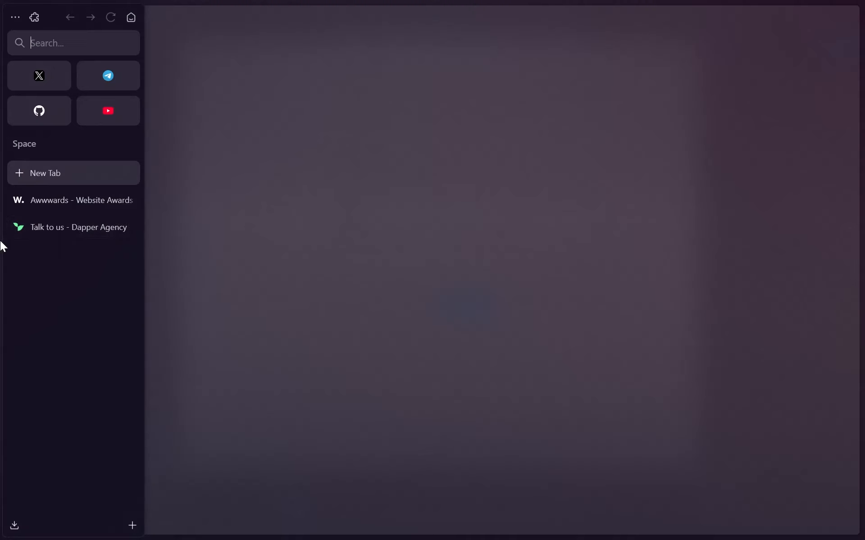
left_click(52, 44)
type("dennissnellenberg.com/")
key("Return")
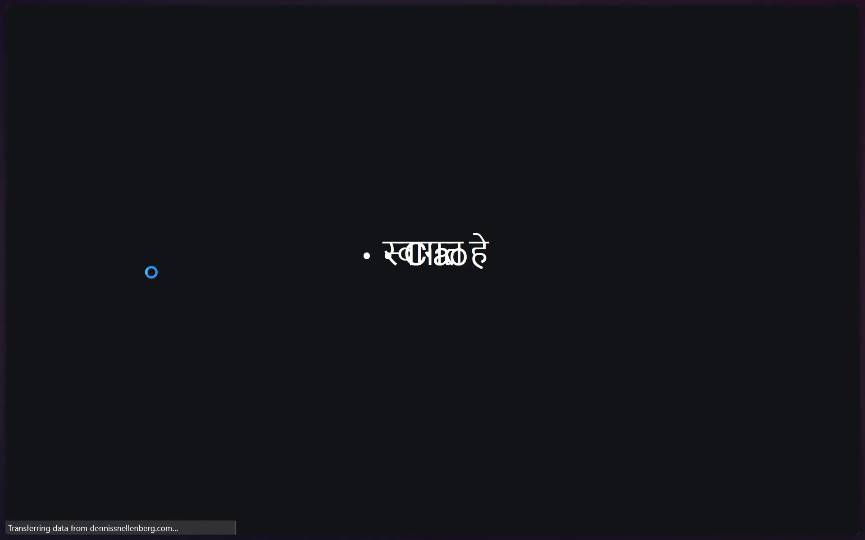
Step: Browse the reference portfolio's home page down to its footer and open its get-in-touch page
mouse_move(2, 301)
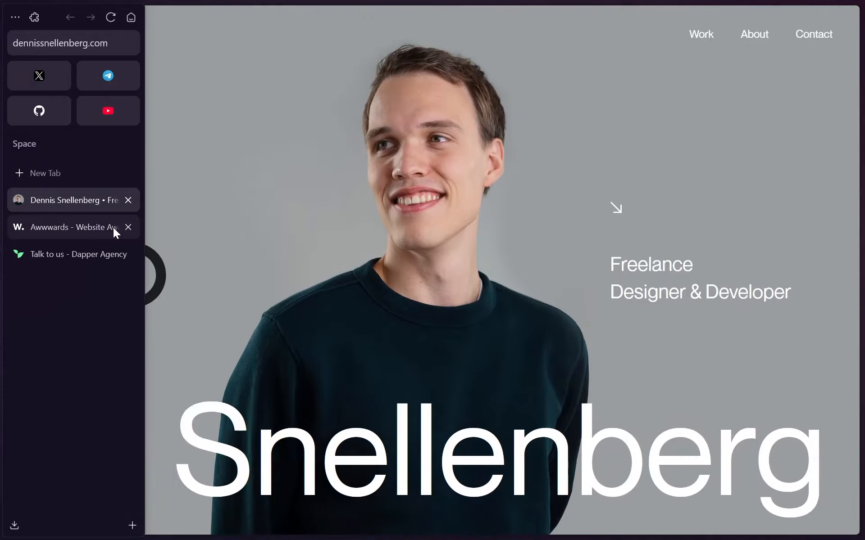
left_click(122, 229)
left_click(123, 230)
scroll(430, 257, "down", 3)
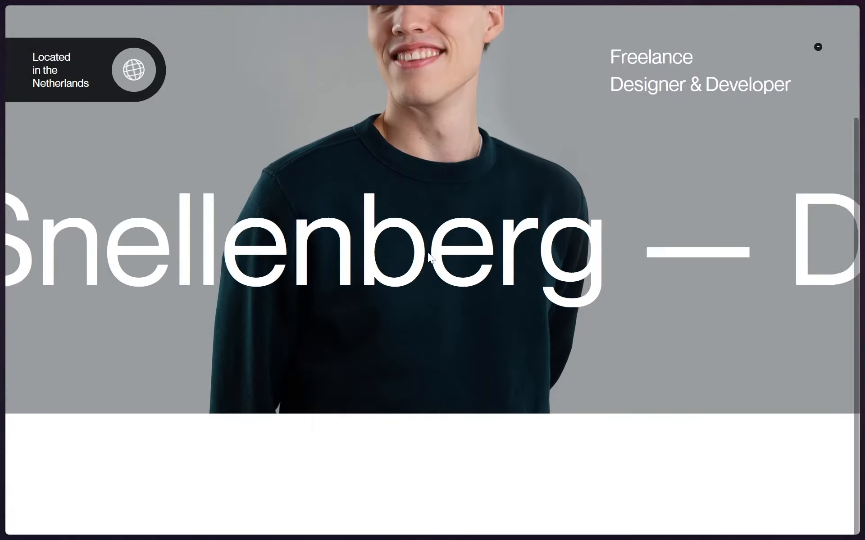
scroll(428, 257, "down", 15)
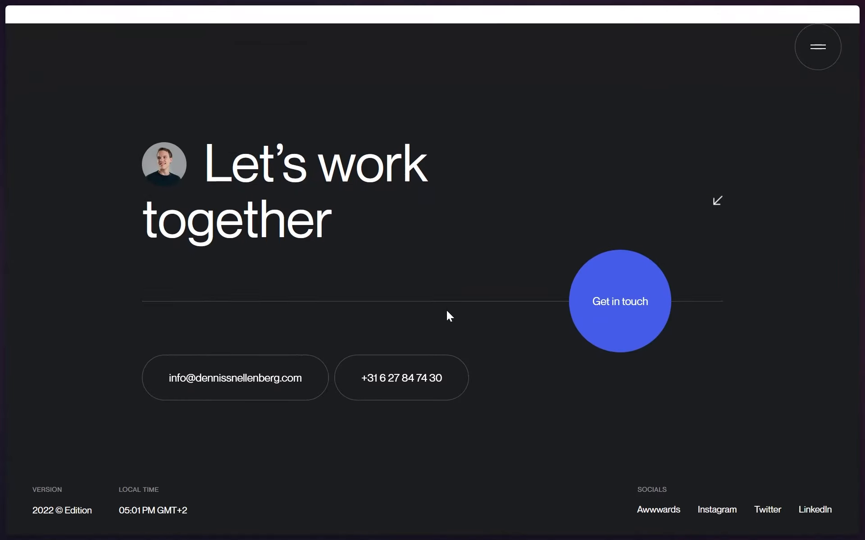
left_click(589, 332)
Step: Examine the reference contact form's fields, moving through them from the name question to the message
scroll(314, 188, "down", 8)
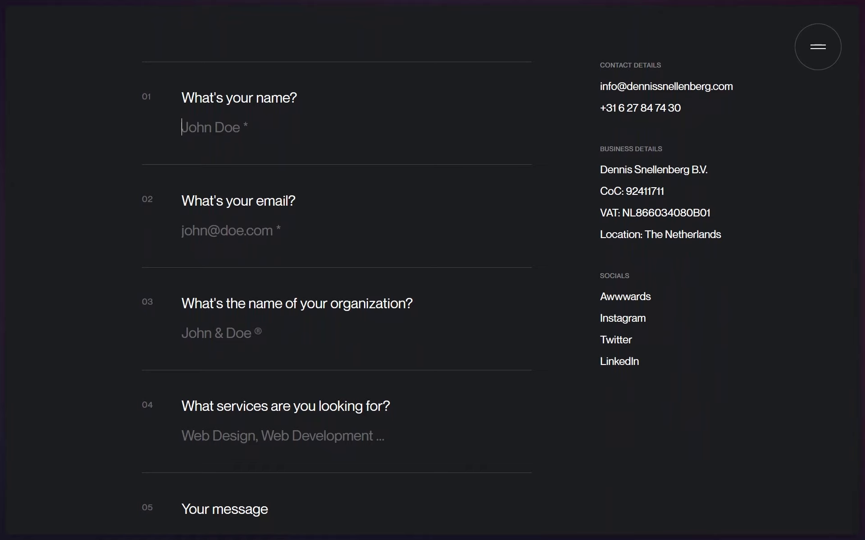
key("Tab")
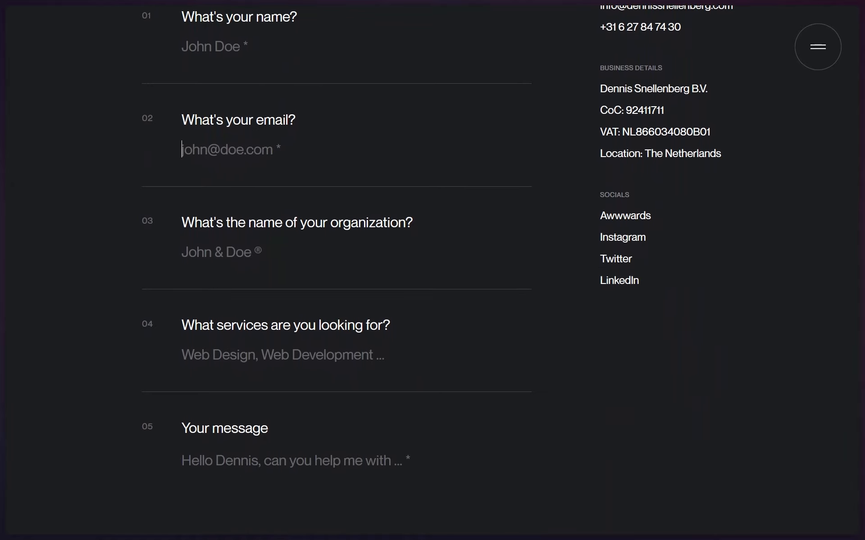
key("Tab")
key("Tab")
key("Tab")
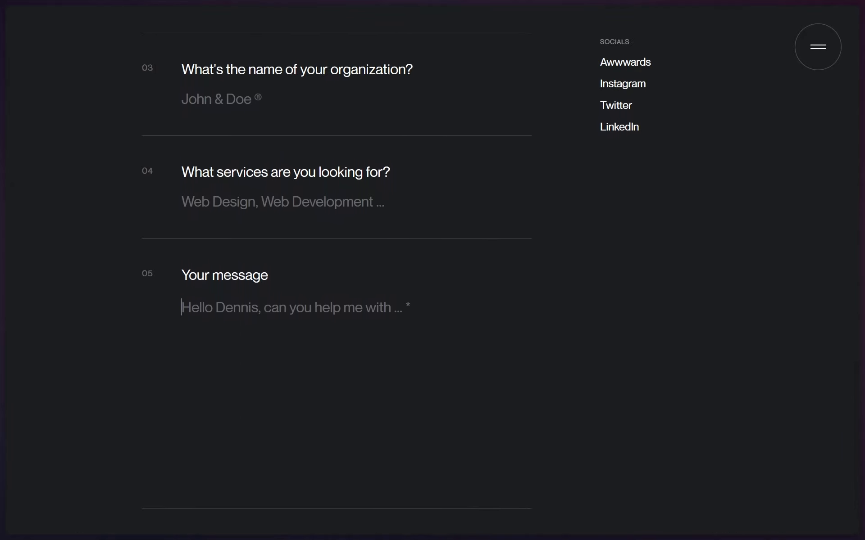
scroll(384, 320, "up", 10)
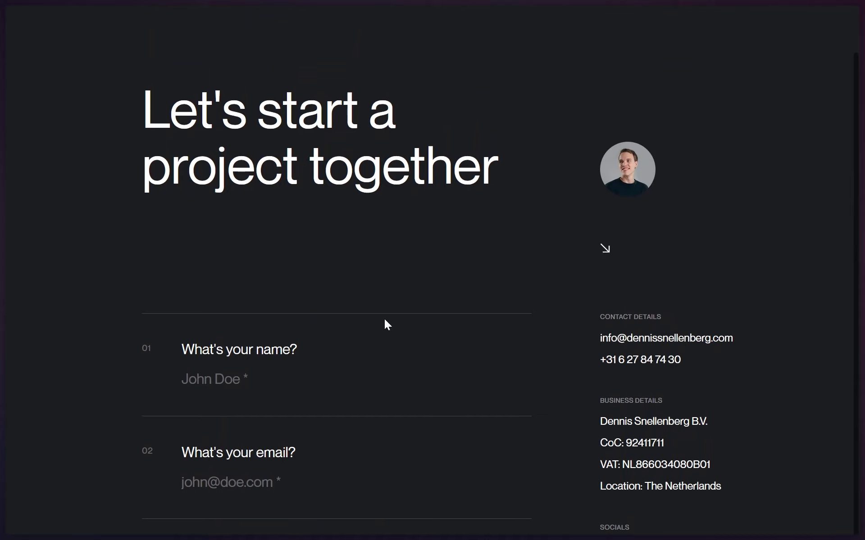
scroll(385, 319, "down", 3)
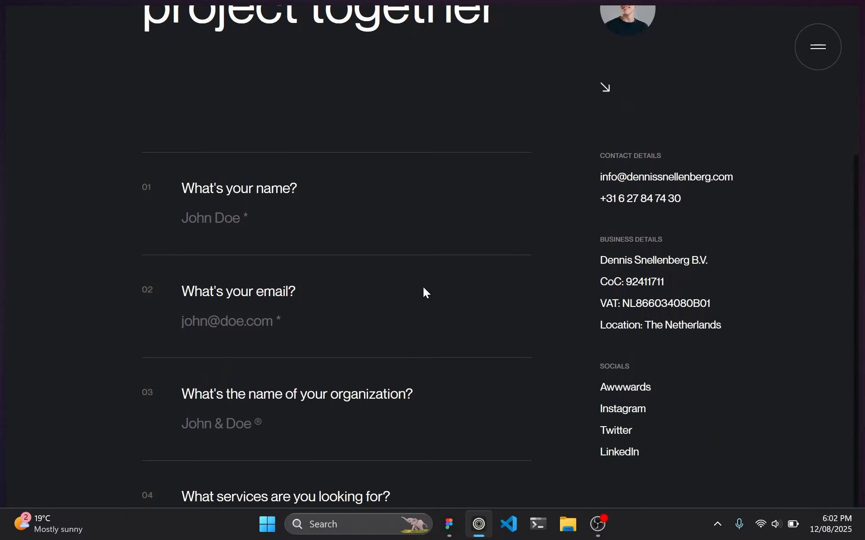
scroll(558, 173, "down", 3)
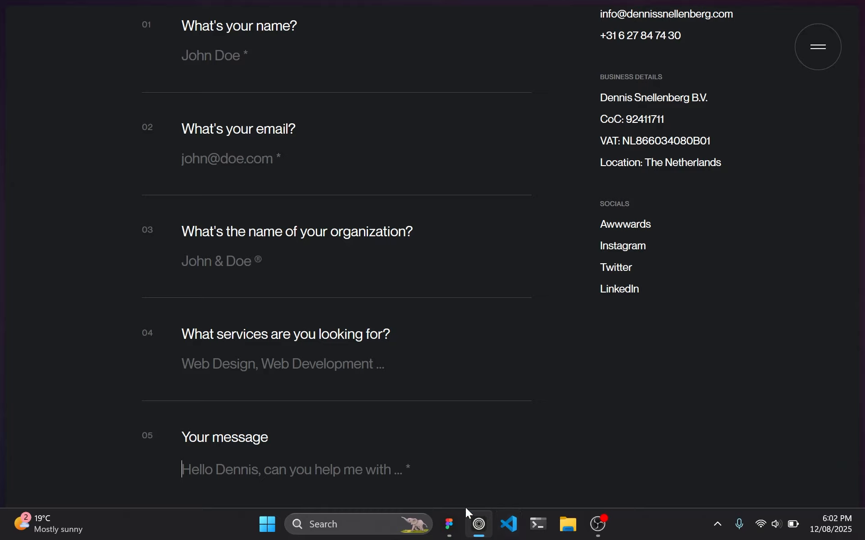
Step: Switch back to Figma and change the second form field's label to "Email adress"
left_click(449, 524)
left_click(499, 323)
scroll(499, 323, "down", 7)
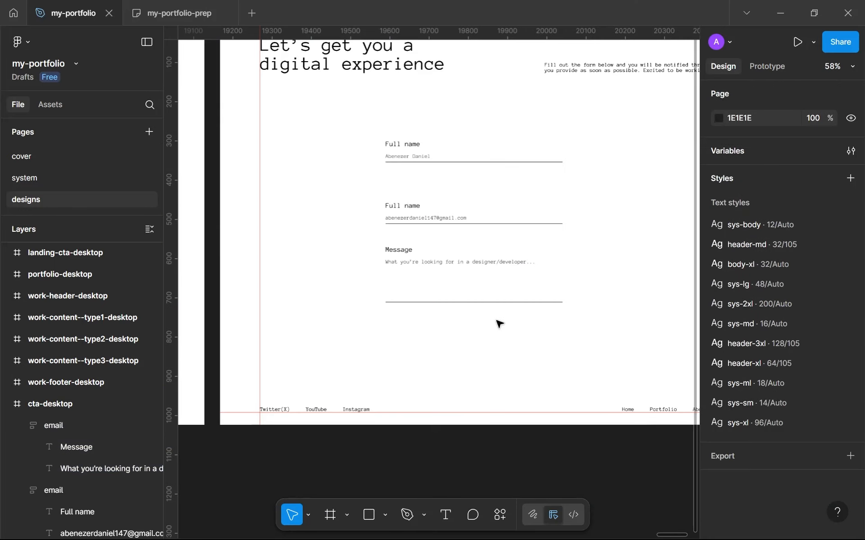
scroll(498, 323, "up", 2)
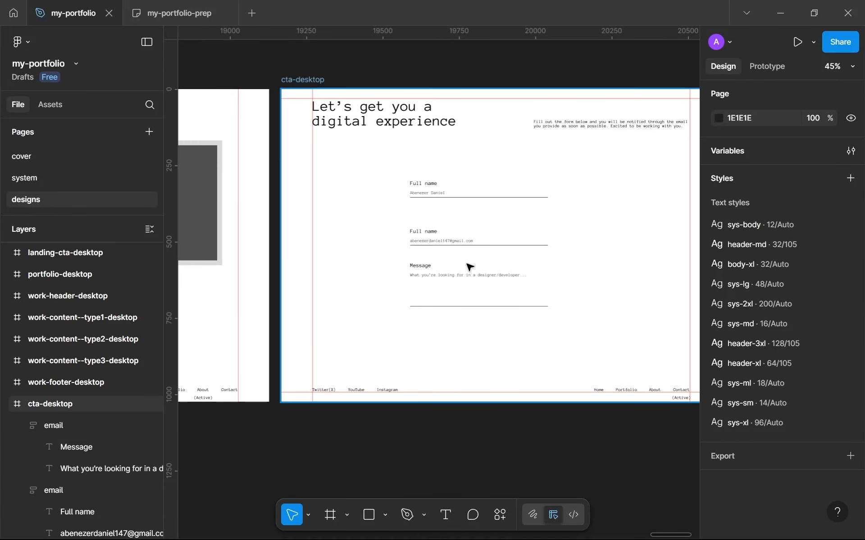
scroll(486, 284, "up", 3)
left_click(492, 154)
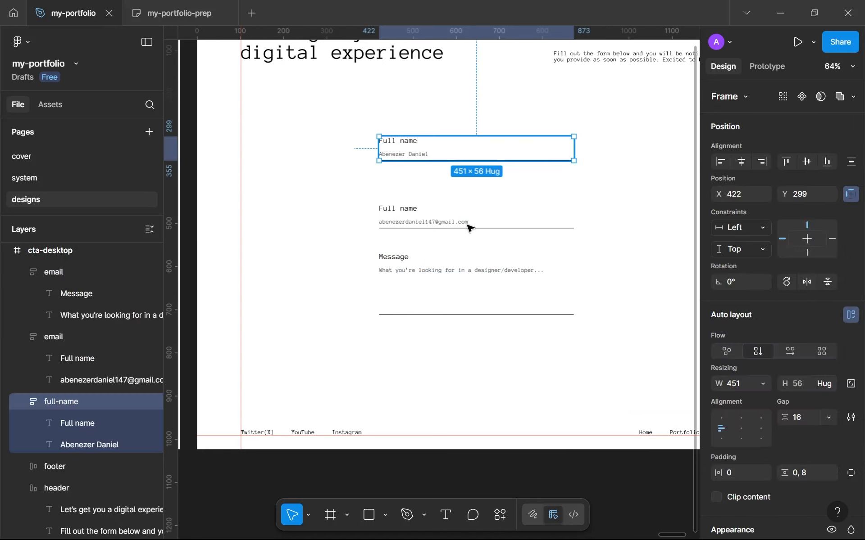
left_click(468, 228, "shift")
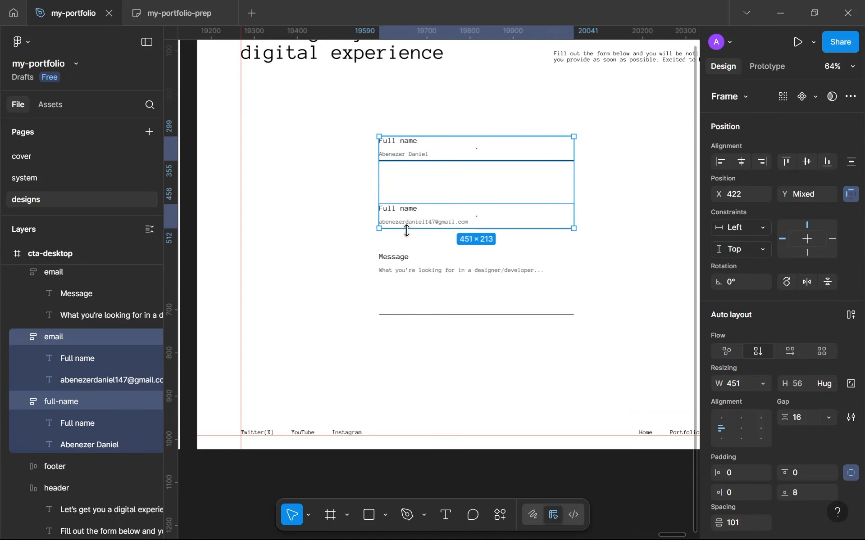
left_click(408, 208)
double_click(409, 208)
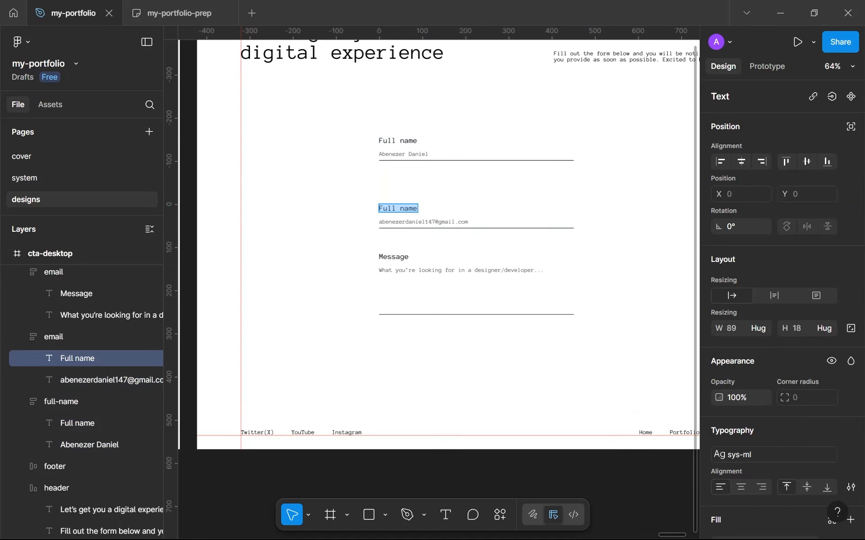
type("Email")
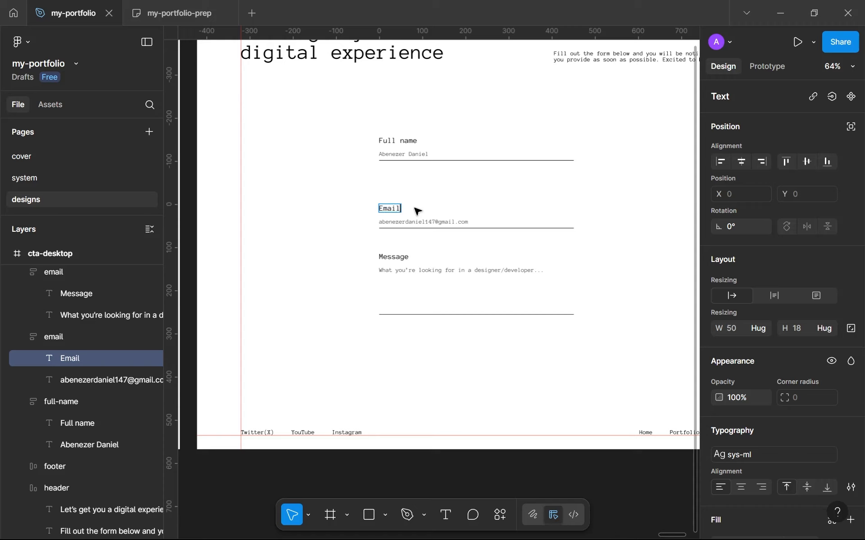
type(" adress")
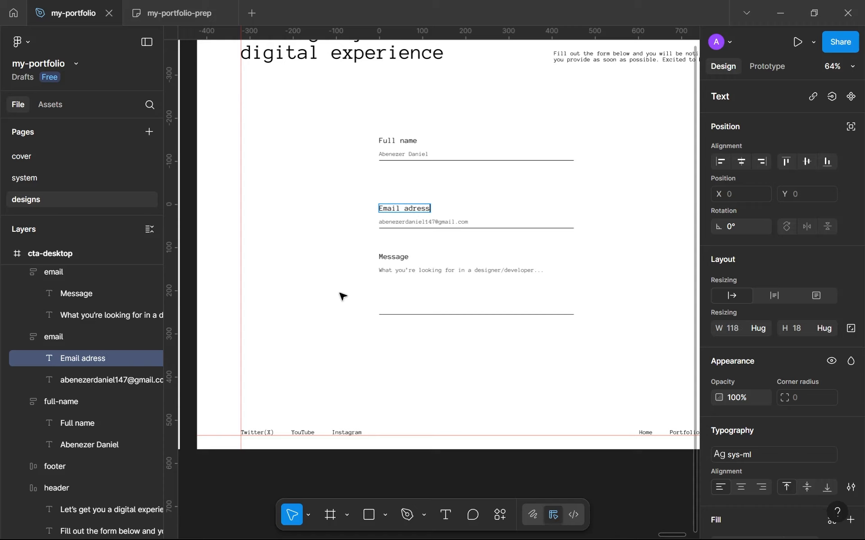
Step: Correct the misspelled word in the email field's label so it reads "Email address"
scroll(440, 245, "up", 4)
right_click(405, 170)
left_click(421, 183)
key("Escape")
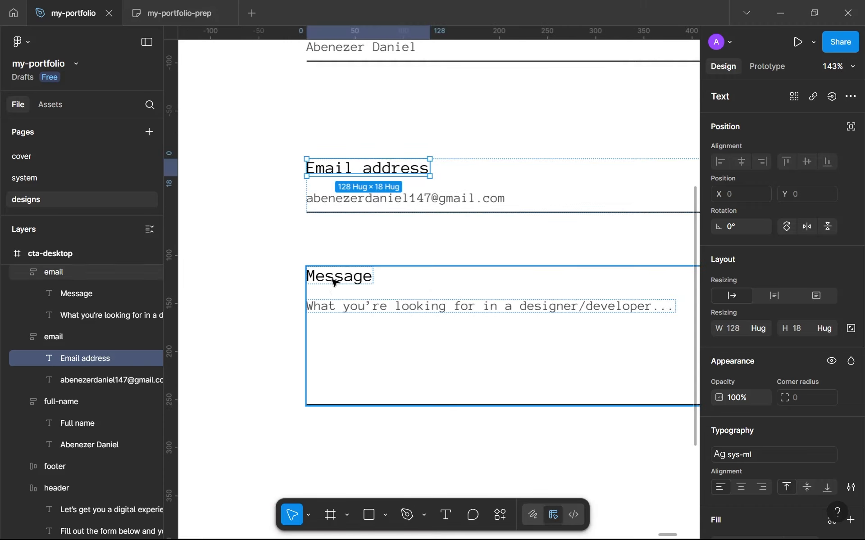
Step: Rename the frame layer holding the Message field to "message"
left_click(75, 396)
key("Escape")
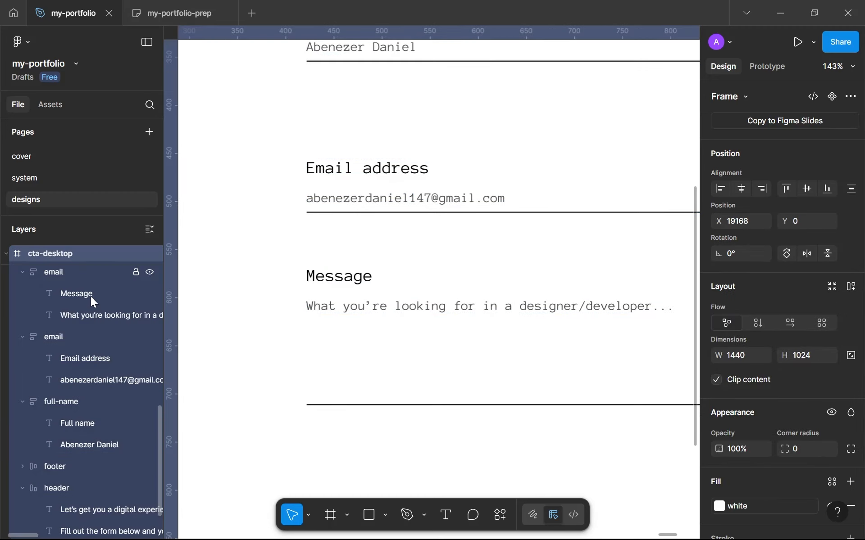
left_click(57, 277)
double_click(80, 283)
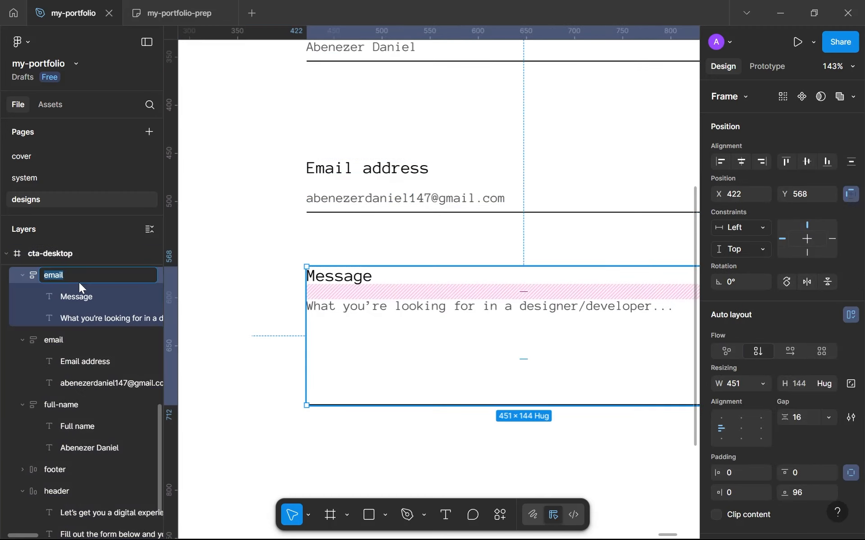
type("message")
key("Return")
scroll(415, 249, "down", 5)
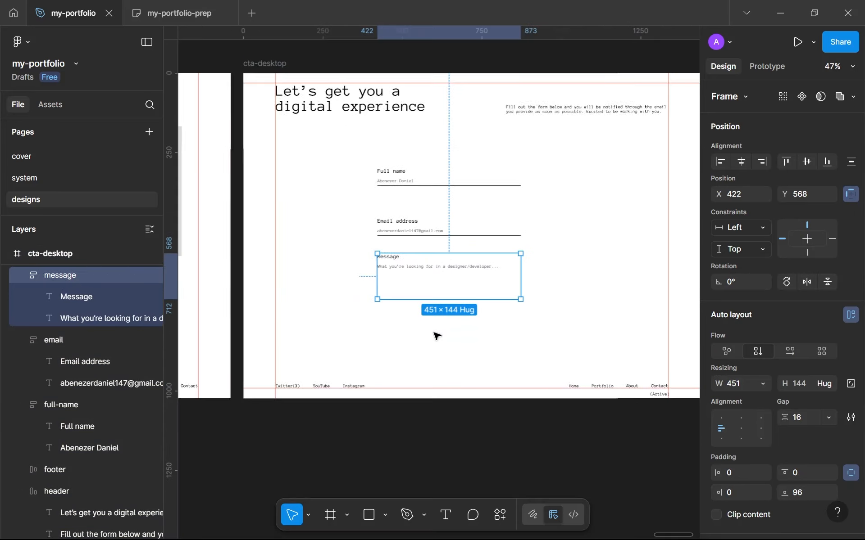
left_click(436, 335)
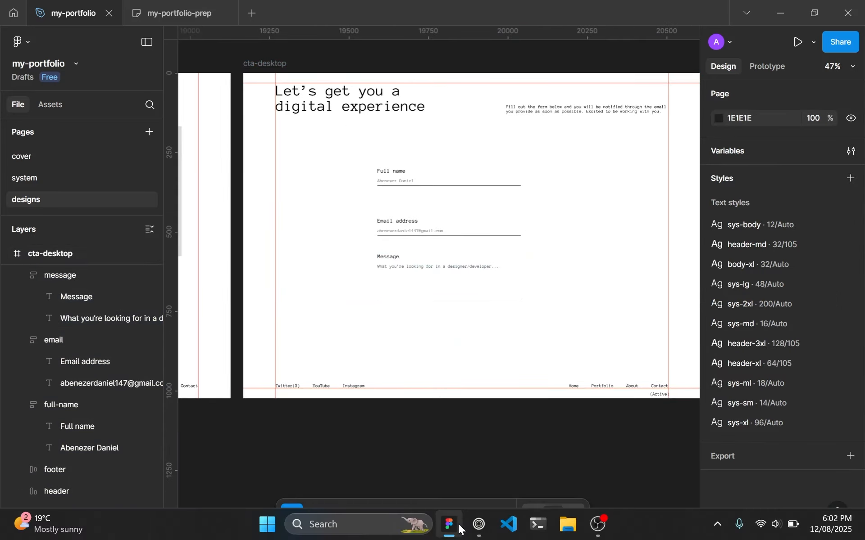
Step: Switch to the browser and examine the contact details, business details and socials beside the reference site's form
left_click(477, 524)
scroll(630, 194, "up", 2)
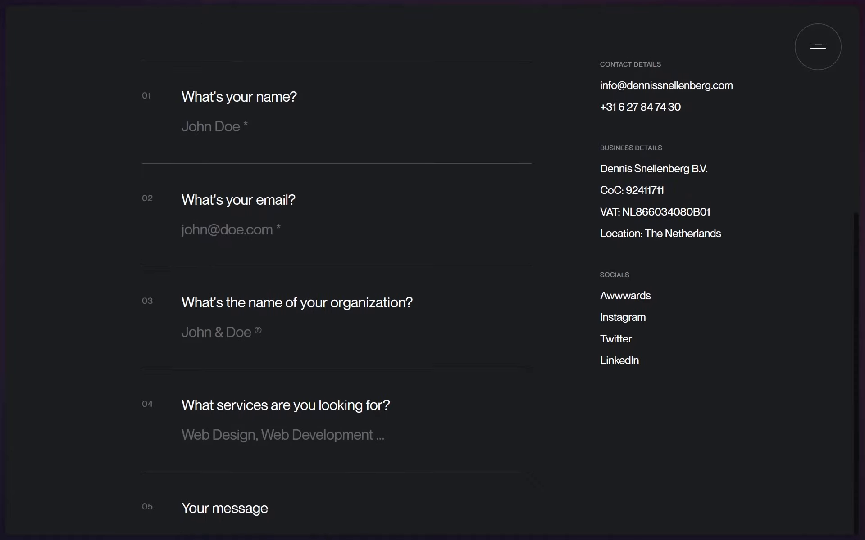
left_click_drag(600, 179, 668, 179)
left_click_drag(607, 201, 689, 184)
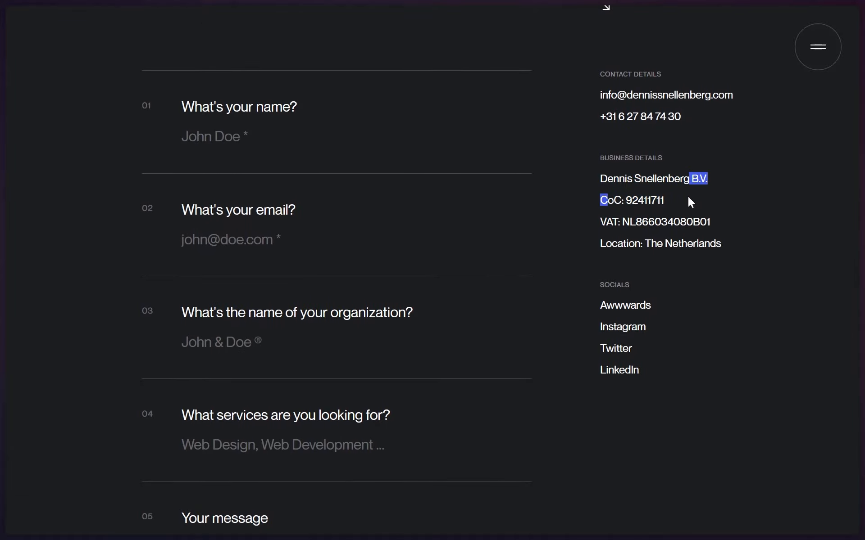
left_click(628, 292)
left_click_drag(629, 288, 616, 285)
left_click(628, 284)
left_click_drag(697, 244, 626, 200)
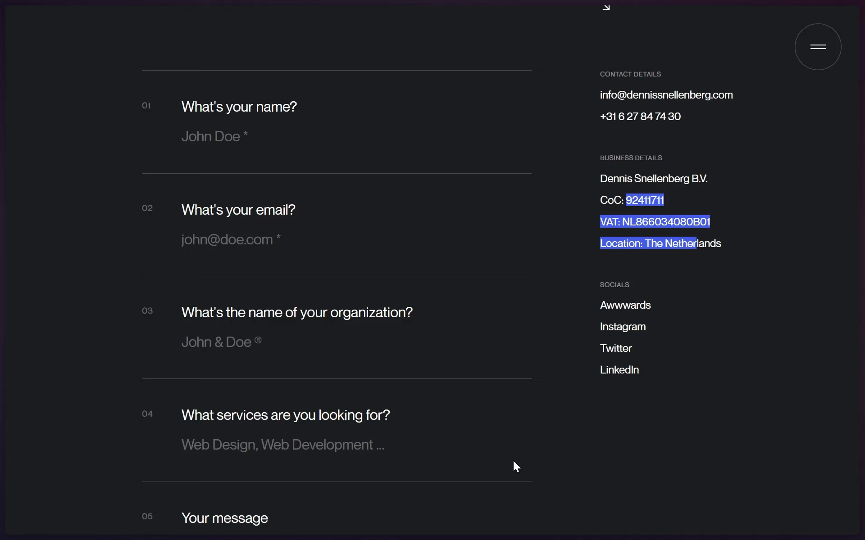
left_click_drag(584, 75, 663, 74)
left_click_drag(588, 94, 709, 96)
left_click(683, 145)
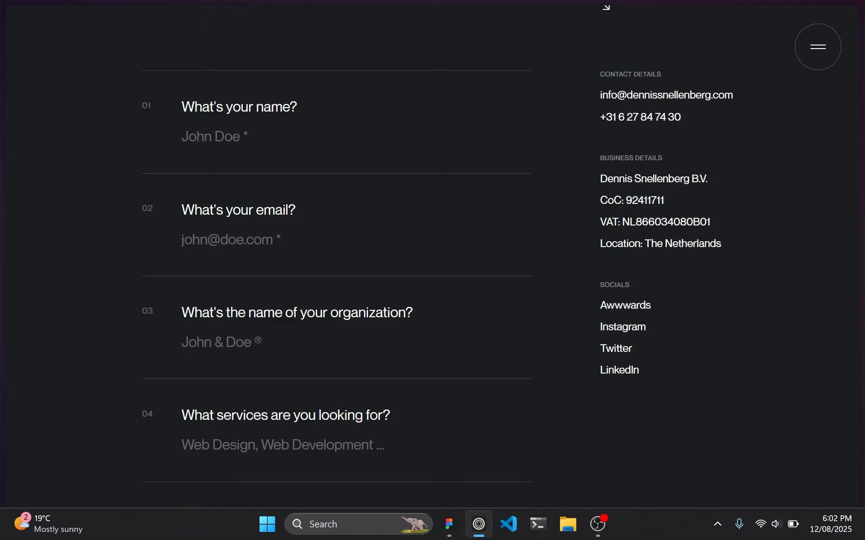
Step: Switch back to Figma and examine the social and navigation links in the cta-desktop footer
left_click(448, 525)
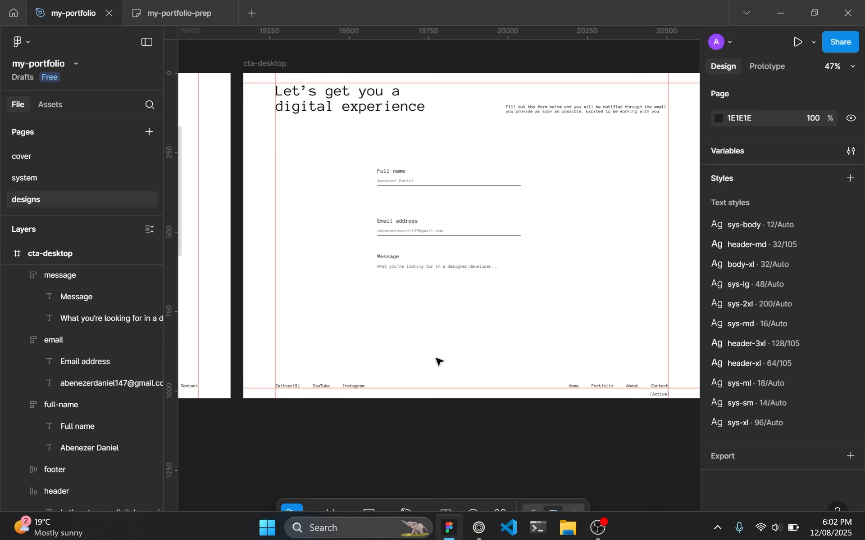
left_click(449, 293)
scroll(472, 237, "up", 1)
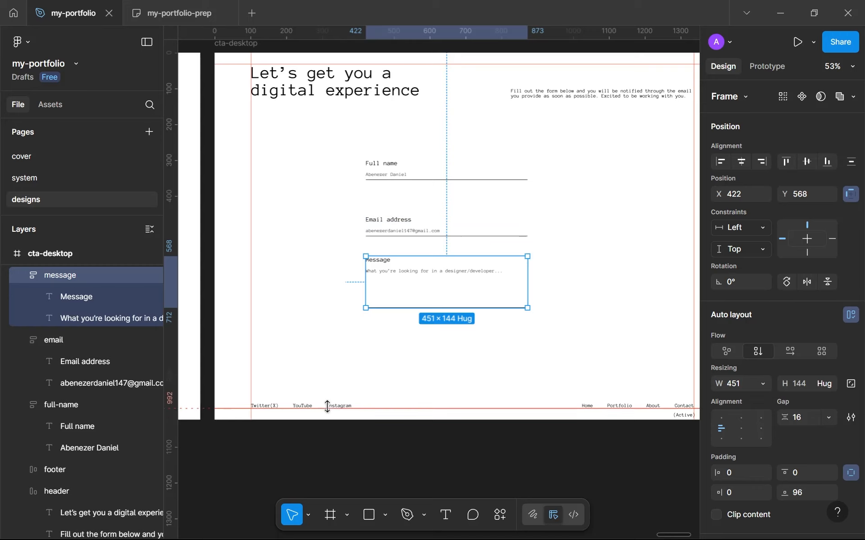
scroll(341, 405, "up", 5)
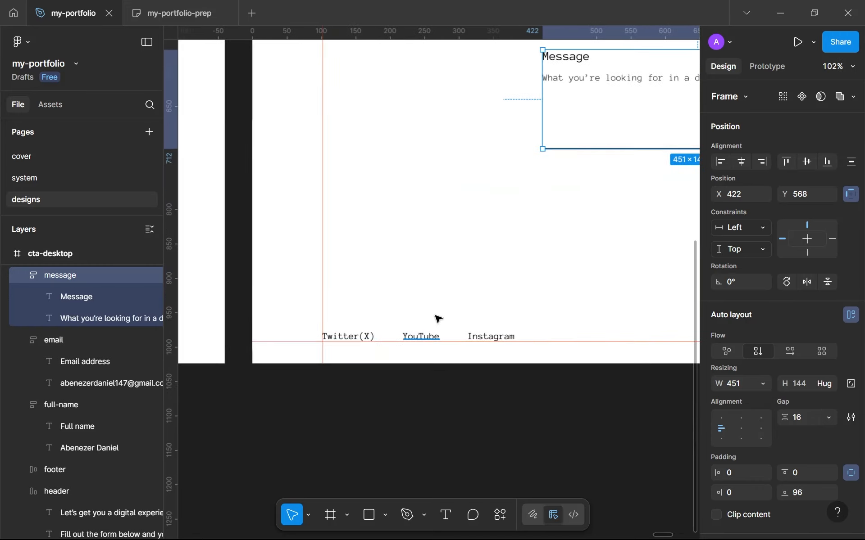
scroll(439, 319, "down", 8)
scroll(421, 282, "up", 3)
scroll(419, 324, "up", 1)
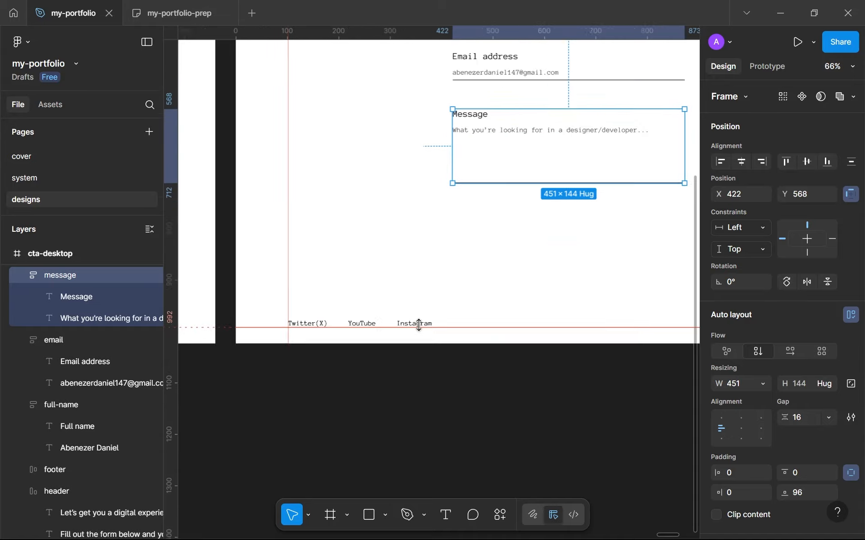
scroll(358, 303, "down", 3)
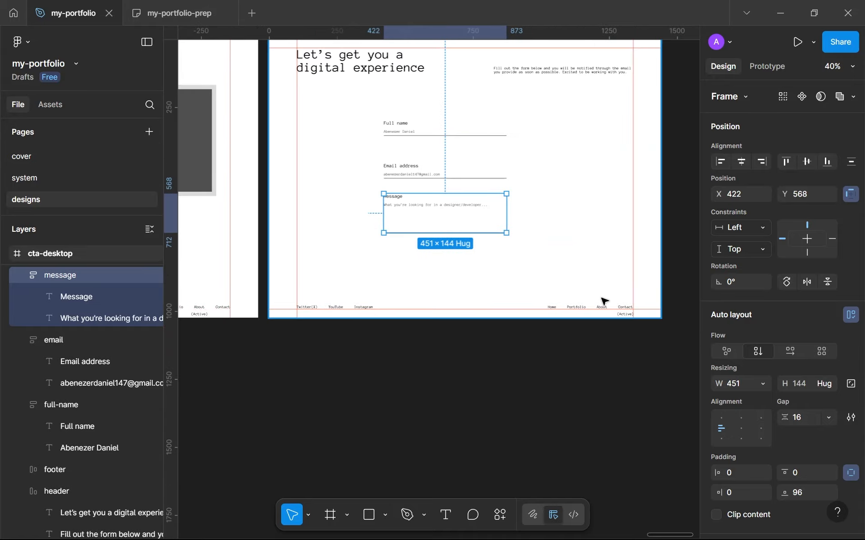
scroll(604, 303, "up", 4)
scroll(310, 327, "down", 5)
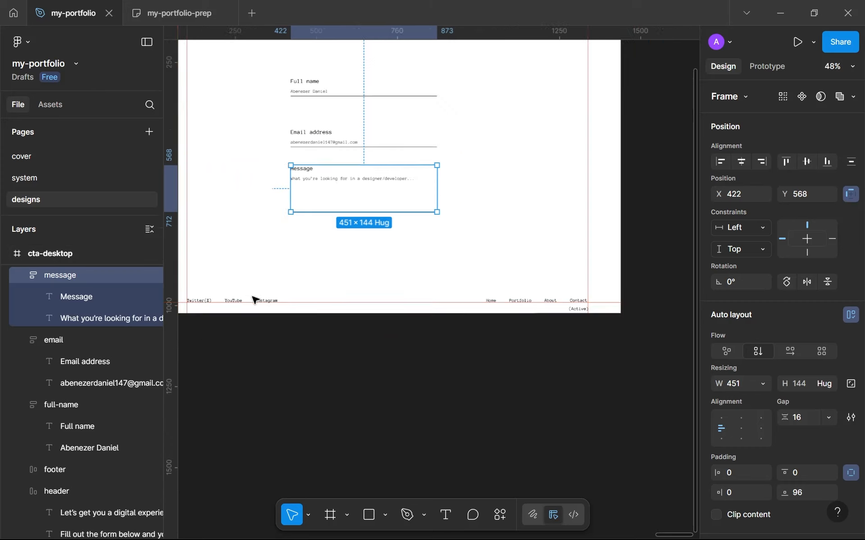
scroll(254, 299, "down", 2)
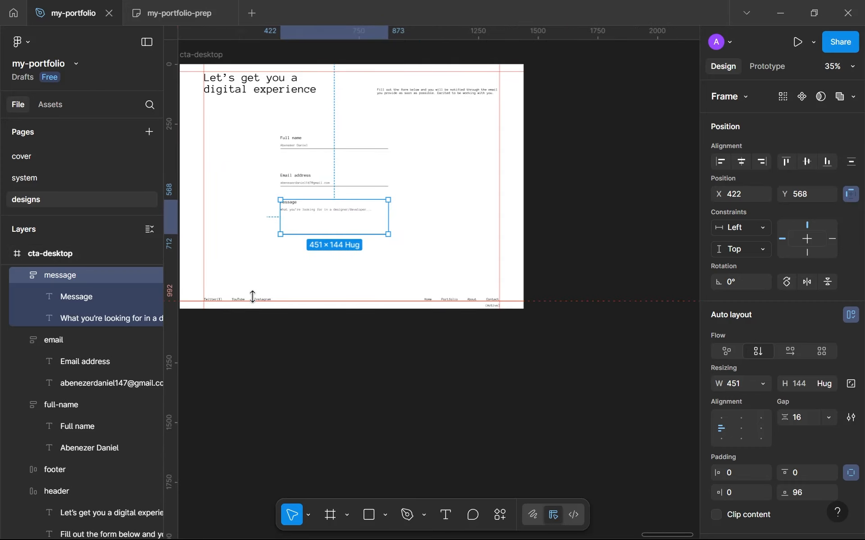
Step: Group the full name, email and message fields into one vertical auto layout frame
left_click(294, 270)
scroll(336, 241, "up", 5)
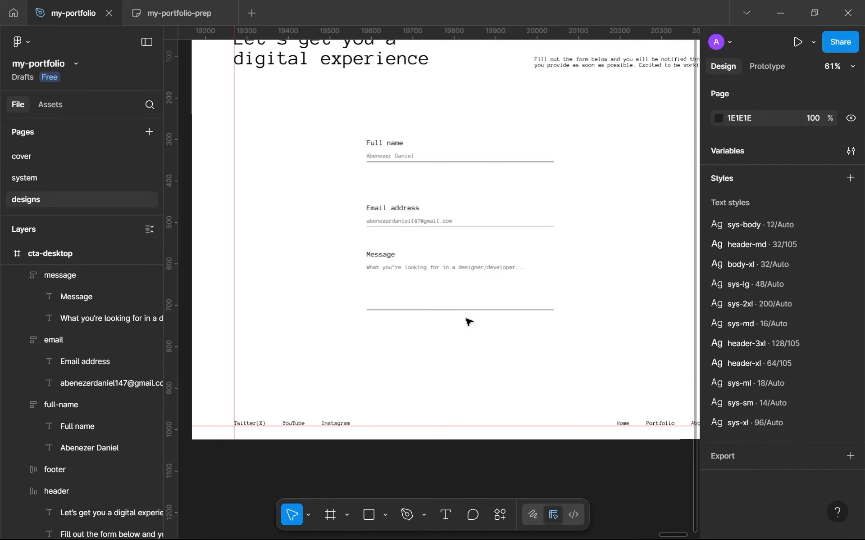
left_click(465, 293)
left_click(453, 222, "shift")
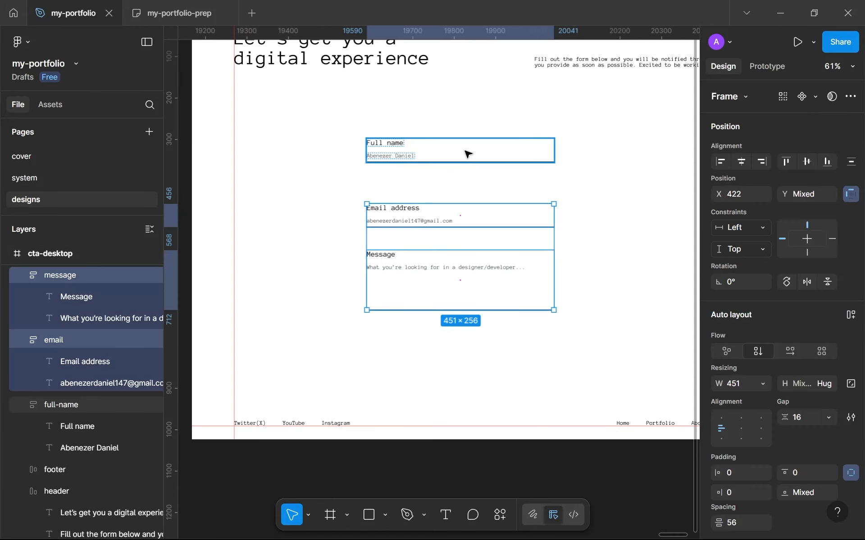
left_click(466, 153, "shift")
key("shift+a")
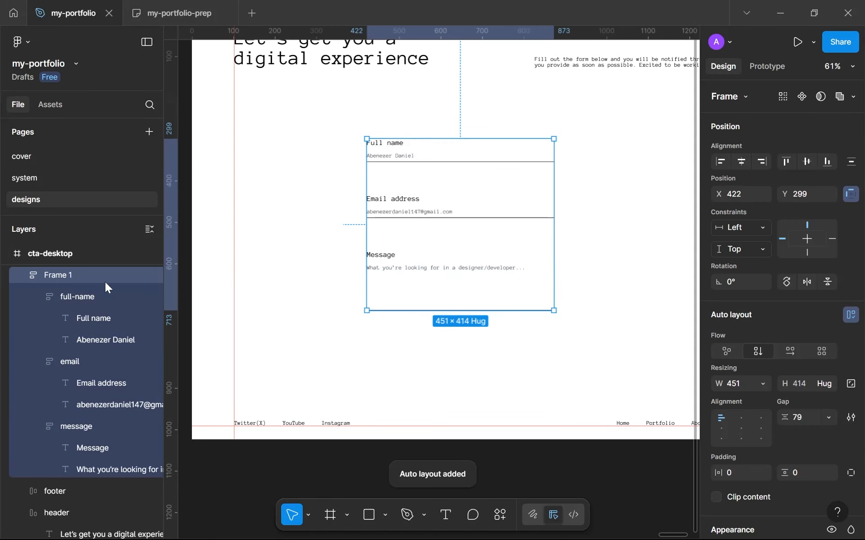
Step: Rename the new auto layout frame holding the three contact fields to "form"
double_click(53, 282)
type("fo")
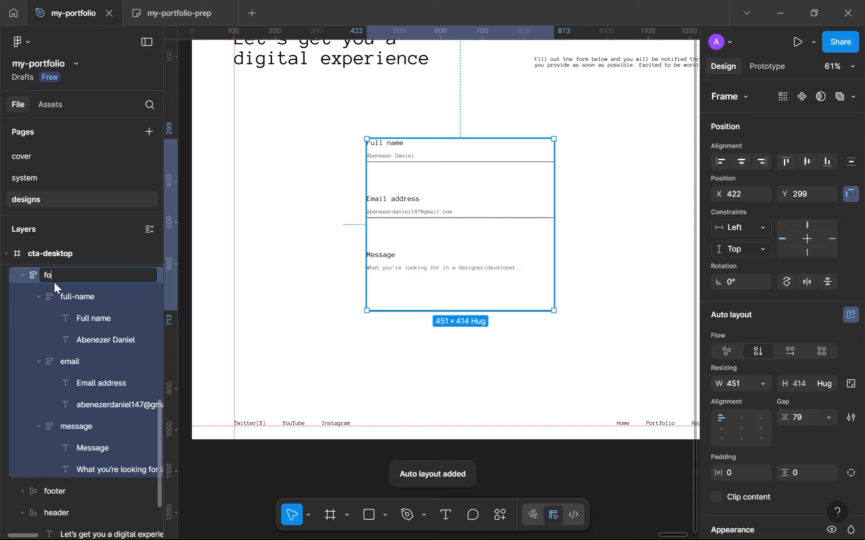
type("rm")
key("Return")
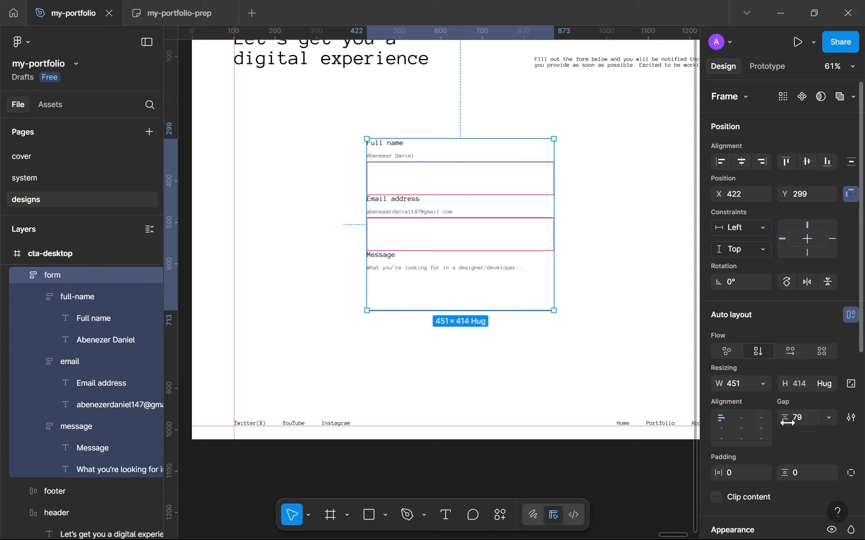
Step: Set the gap between the fields in the form frame to 32
left_click(802, 416)
type("32")
key("Return")
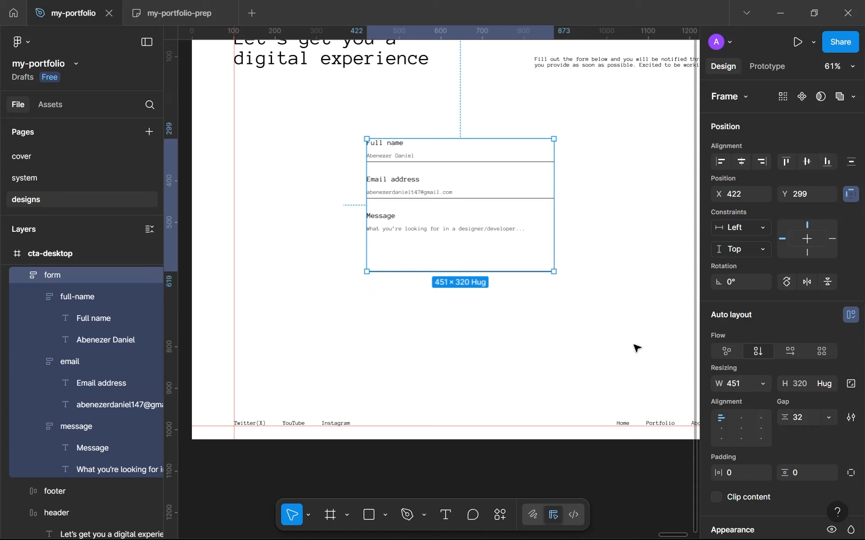
left_click(636, 349)
Step: Move the form beneath the heading in cta-desktop to about X 382, Y 275
left_click(494, 213)
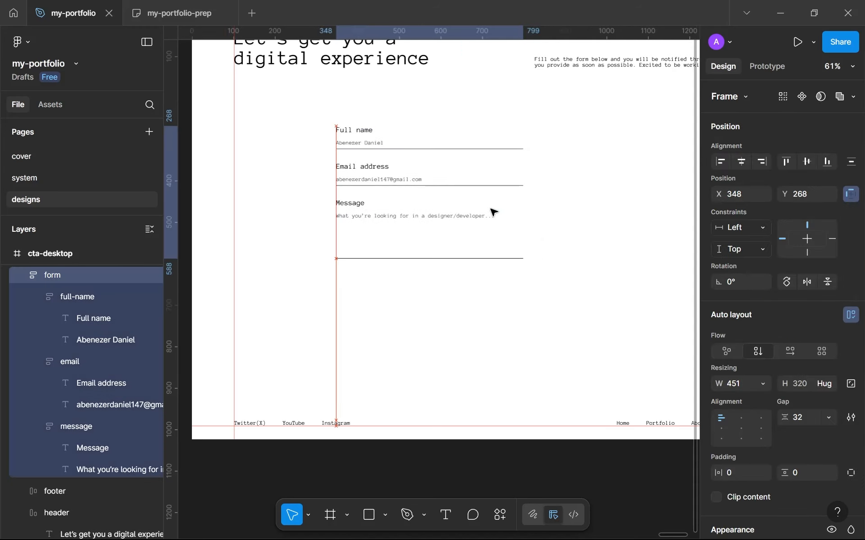
scroll(500, 217, "down", 2)
scroll(550, 218, "up", 2)
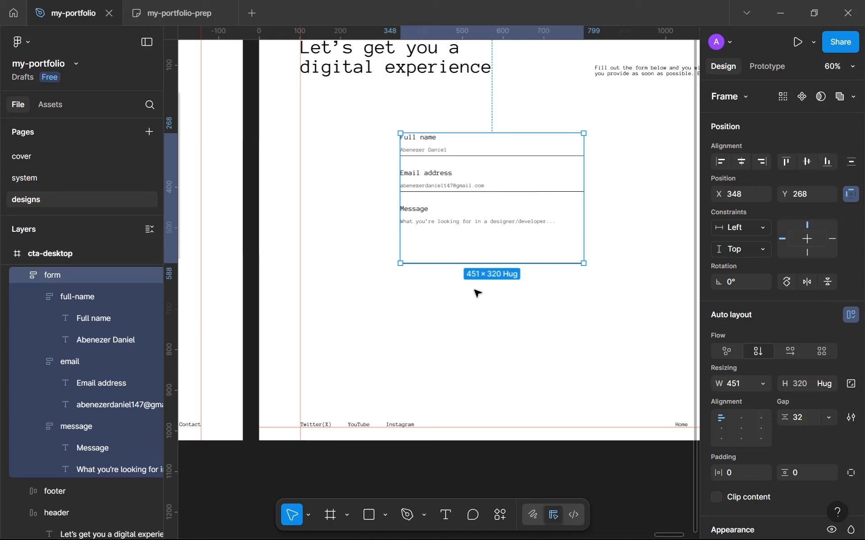
left_click(456, 295)
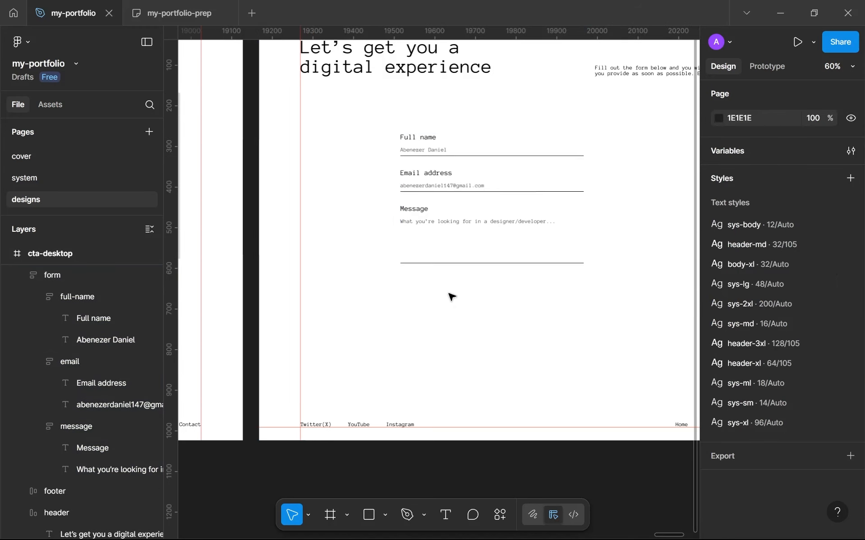
left_click_drag(458, 179, 458, 182)
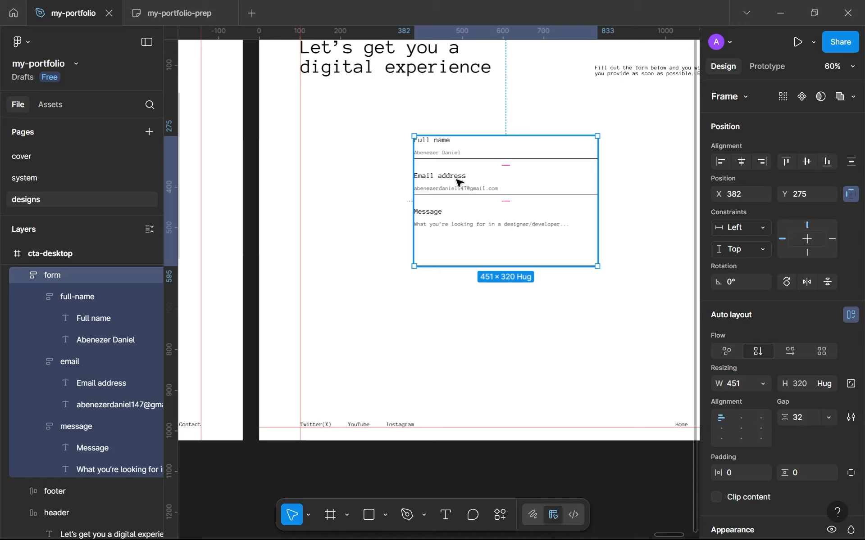
scroll(554, 236, "right", 5)
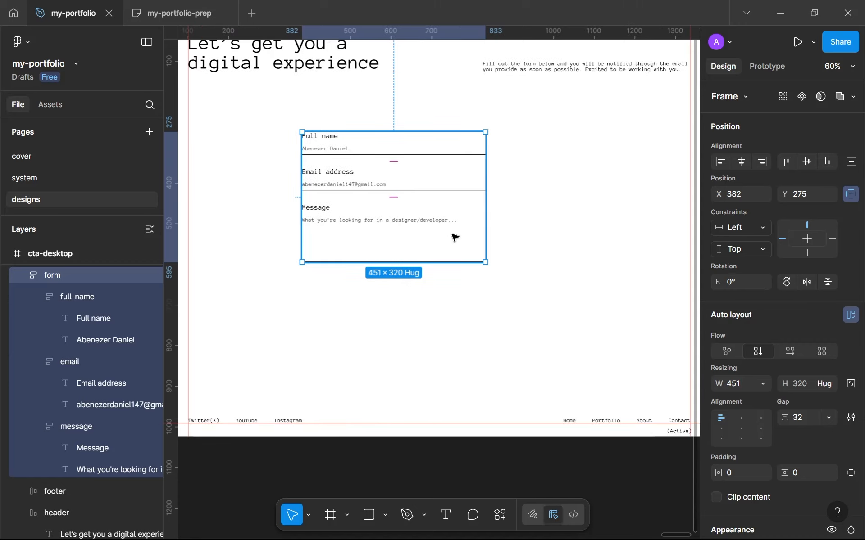
Step: Copy the "Let's work together" button from work-footer-desktop into the form frame, below the Message field
left_click(460, 301)
scroll(459, 301, "down", 3)
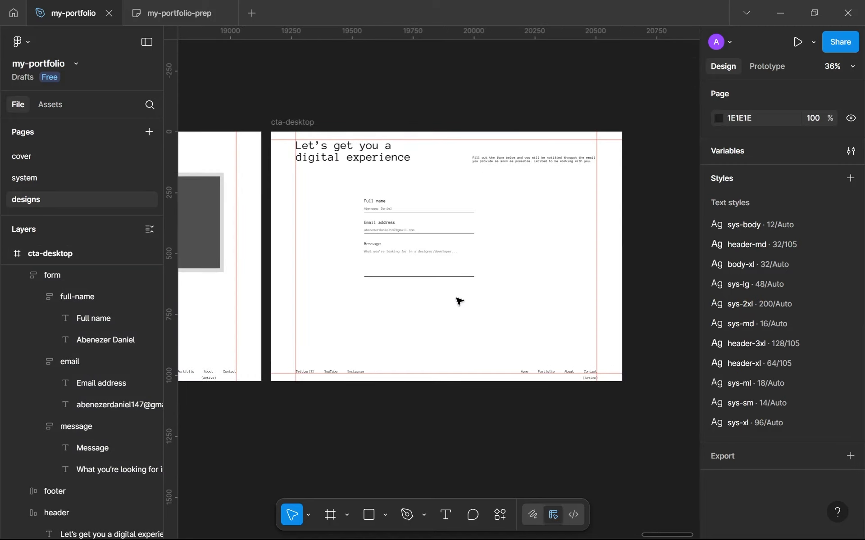
scroll(459, 301, "up", 2)
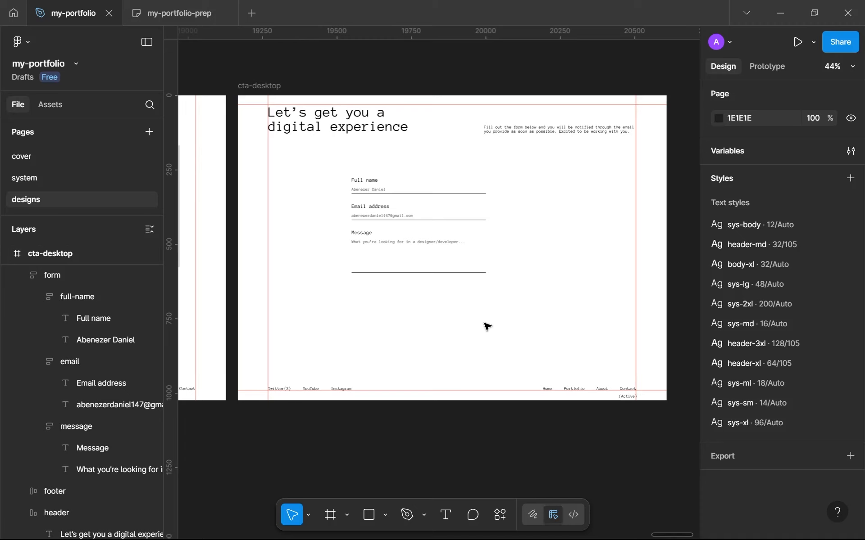
scroll(450, 327, "down", 8)
scroll(315, 313, "up", 10)
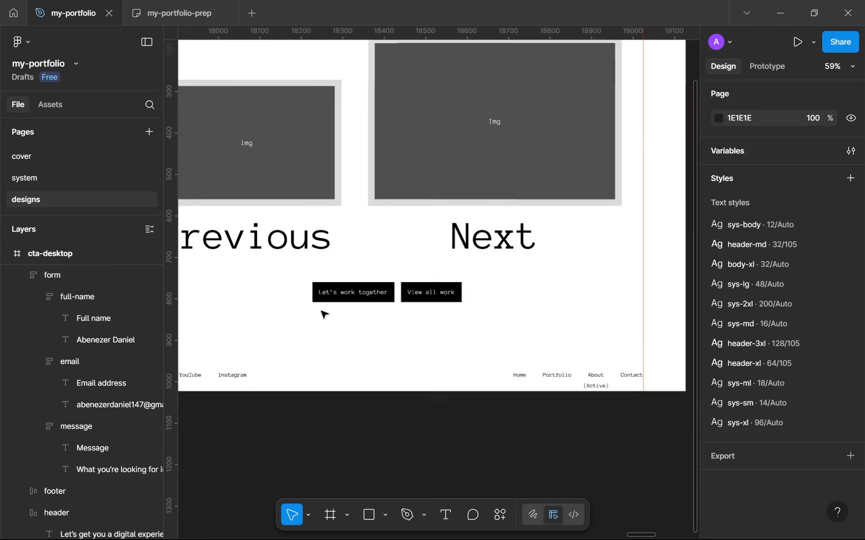
scroll(385, 289, "up", 2)
left_click(384, 289)
double_click(384, 290)
scroll(385, 291, "down", 2)
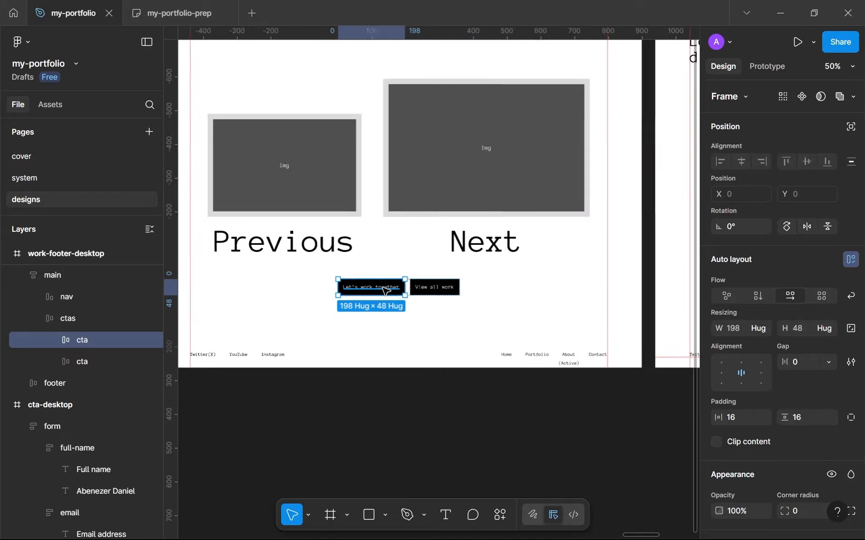
scroll(384, 289, "down", 4)
left_click(658, 240)
key("ctrl+v")
scroll(658, 255, "up", 2)
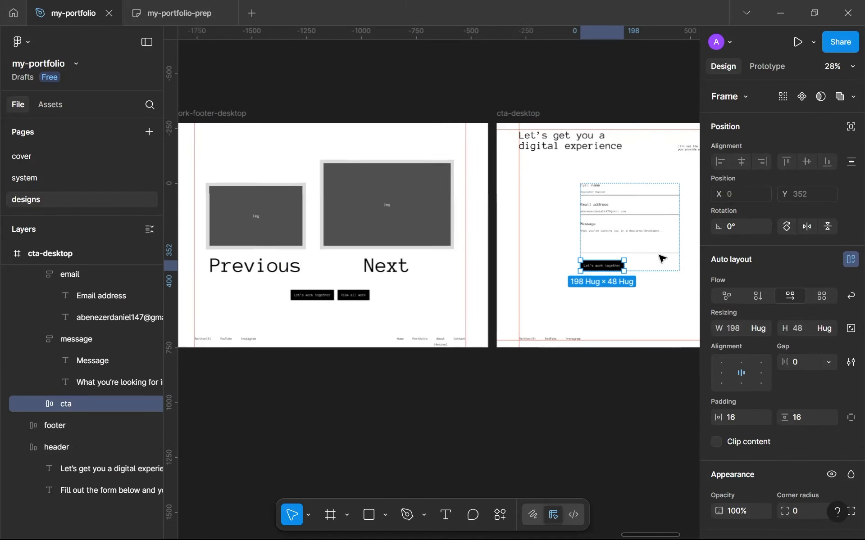
Step: Change the pasted button's label to "Submit"
scroll(661, 259, "up", 5)
double_click(507, 290)
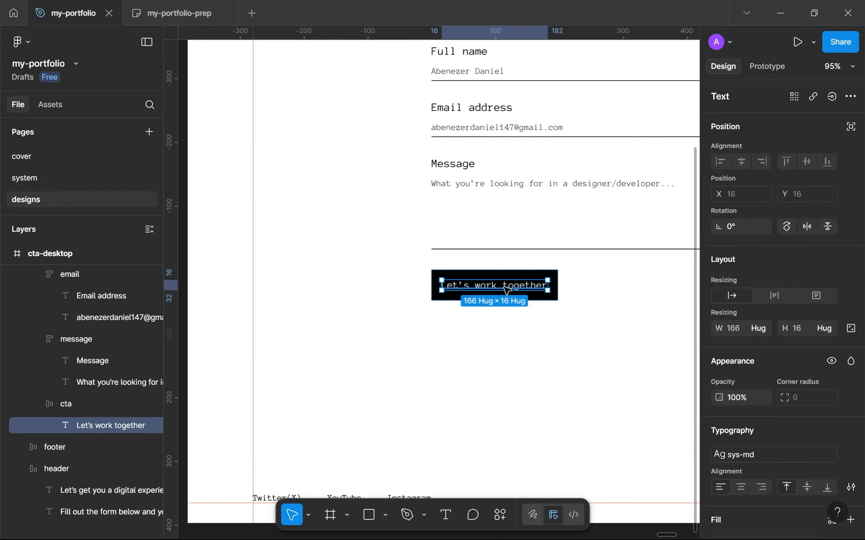
key("Return")
type("Sumi")
type("t")
type("b")
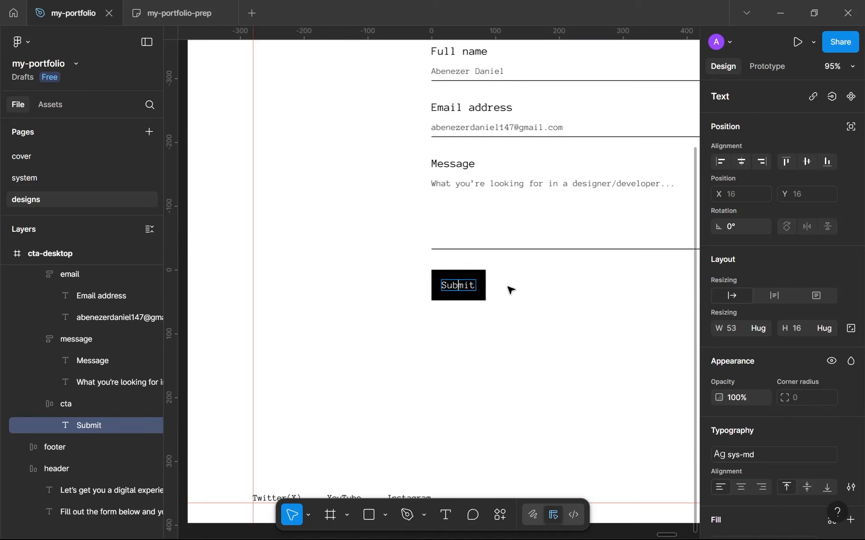
left_click(554, 349)
Step: Reposition the whole form in cta-desktop to about X 313, Y 246
left_click(539, 287)
scroll(539, 287, "down", 1)
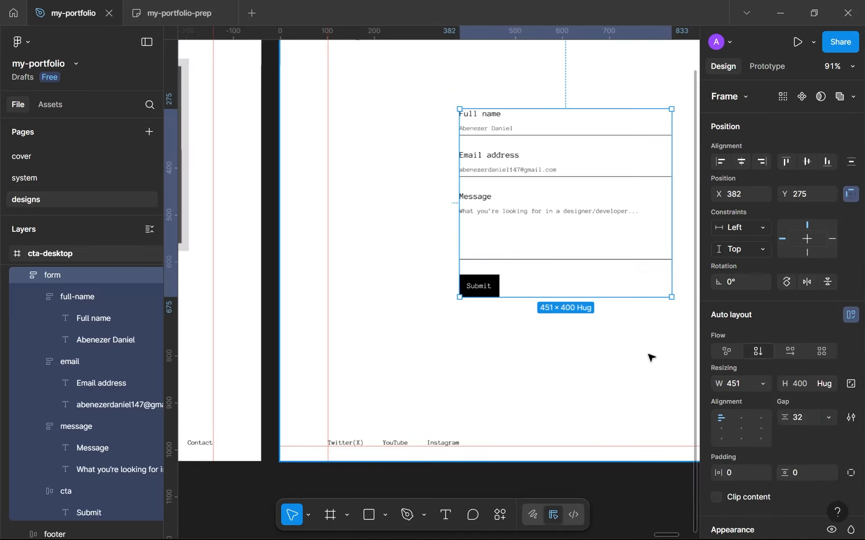
scroll(591, 323, "down", 1)
left_click_drag(591, 324, 551, 316)
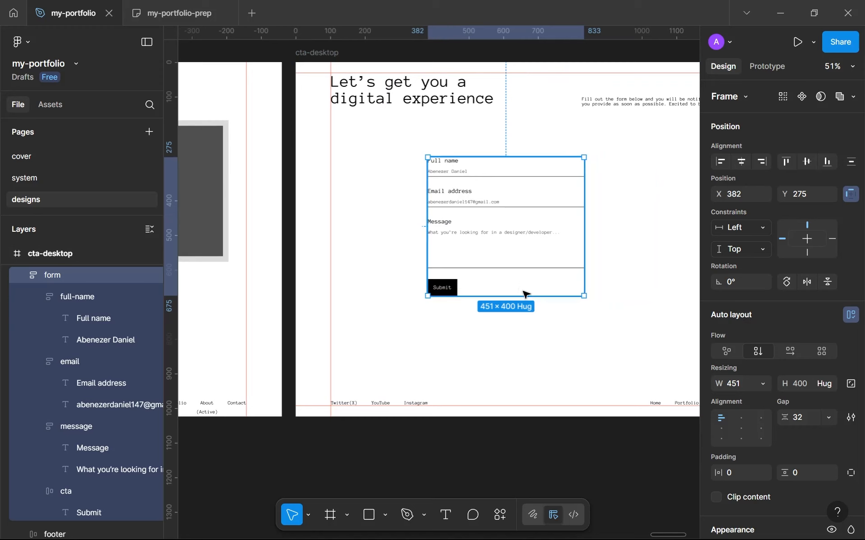
left_click(533, 340)
scroll(531, 340, "down", 2)
scroll(531, 340, "up", 3)
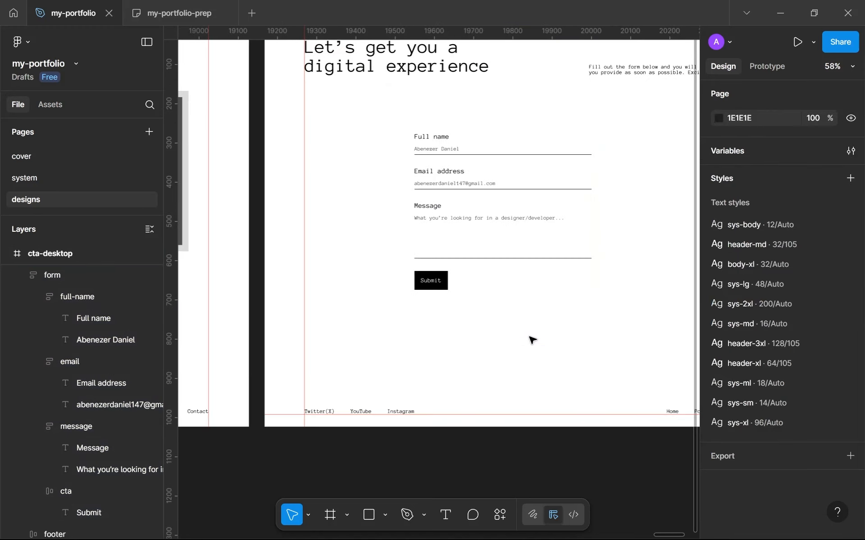
left_click_drag(462, 221, 461, 240)
scroll(504, 214, "down", 2)
left_click(515, 187)
left_click_drag(502, 180, 580, 285)
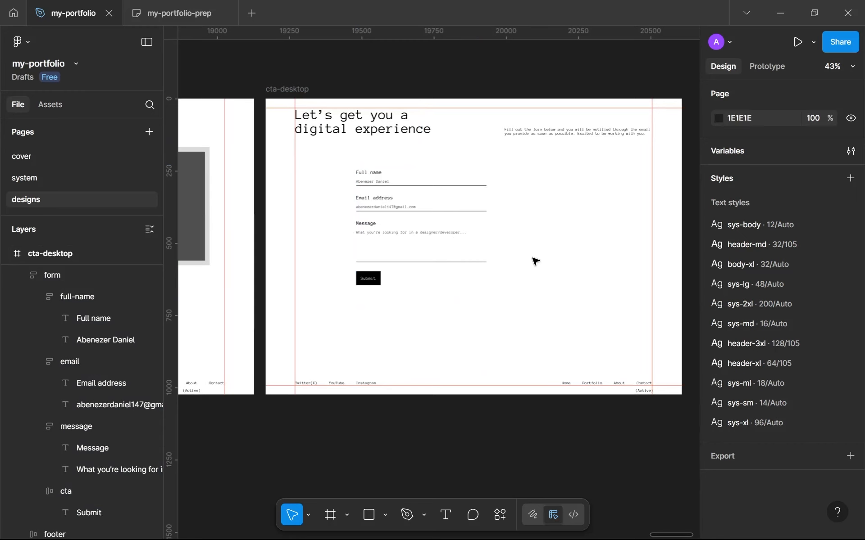
Step: Set the form frame's horizontal and vertical padding to 32
left_click(477, 245)
scroll(477, 245, "up", 3)
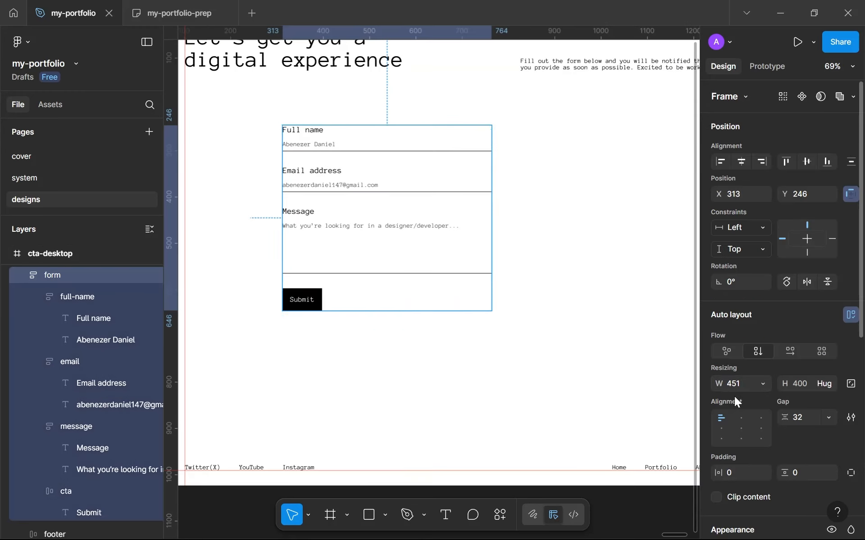
left_click(747, 471)
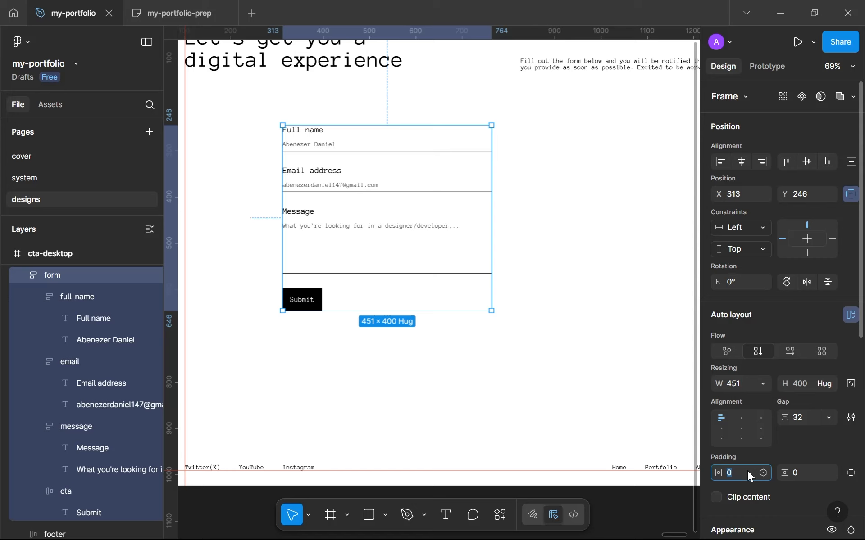
type("32")
left_click(794, 473)
type("32")
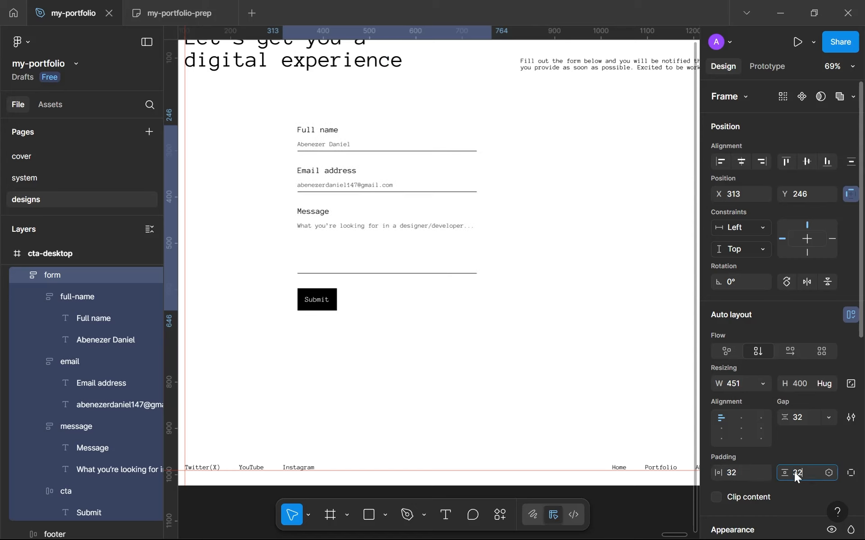
scroll(784, 443, "down", 5)
Step: Hug the form frame's width to its contents and widen the frame to about 543
left_click(763, 114)
left_click(764, 133)
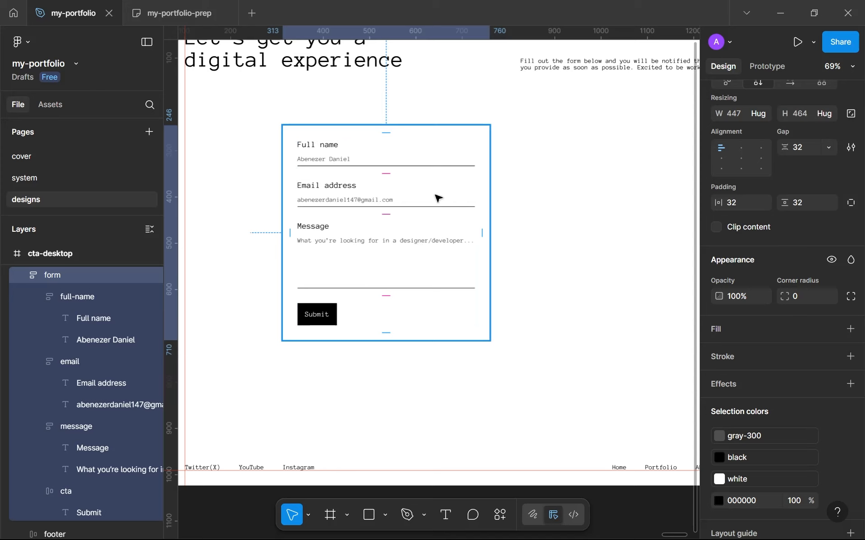
left_click_drag(493, 191, 534, 188)
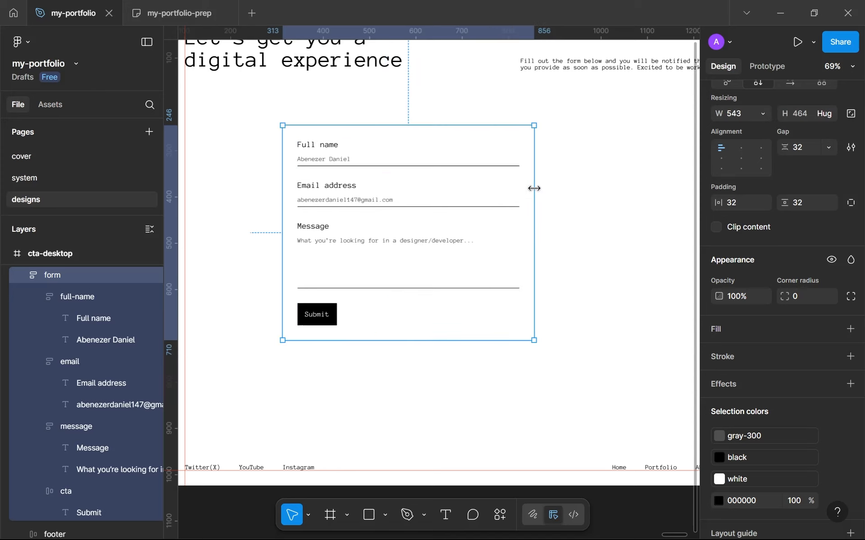
Step: Fill the form frame with the gray-800 library color
scroll(806, 409, "down", 3)
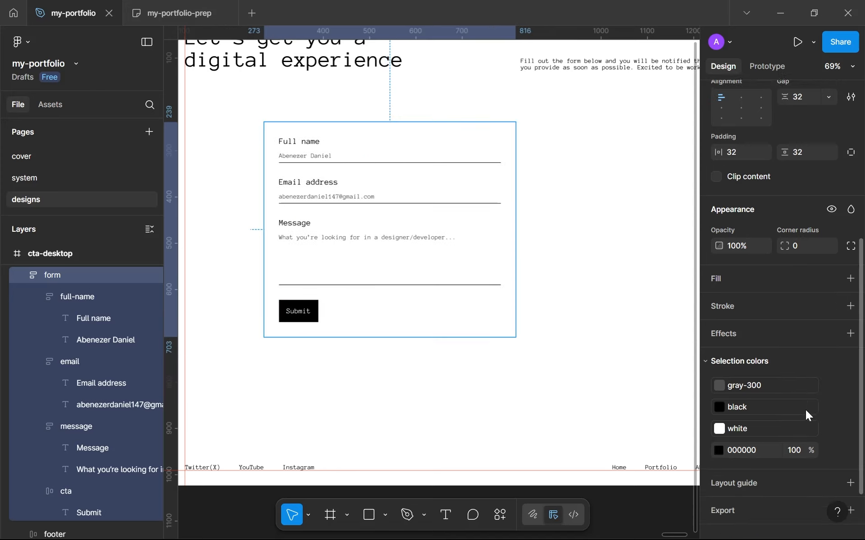
left_click(834, 264)
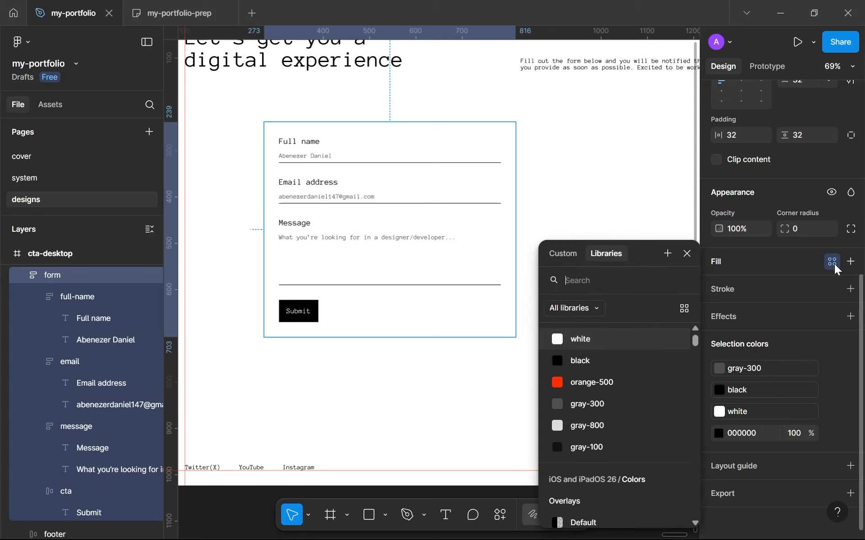
left_click(607, 426)
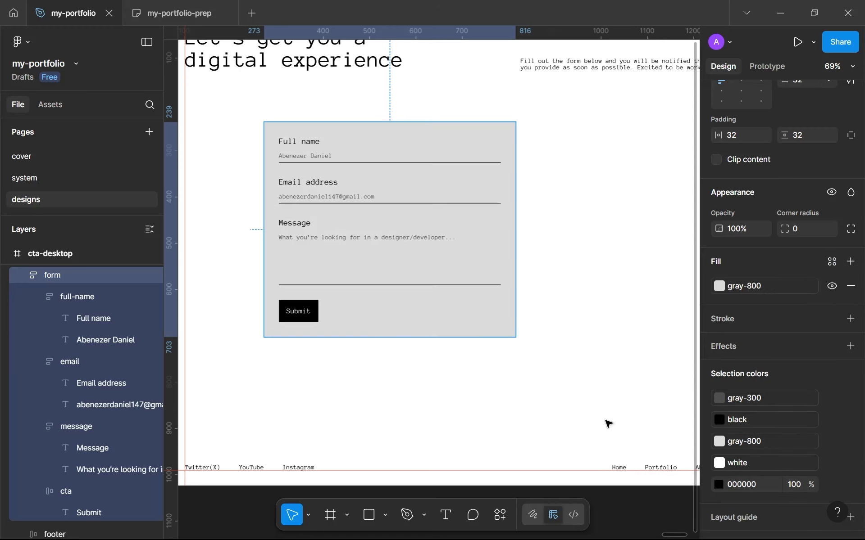
left_click(570, 386)
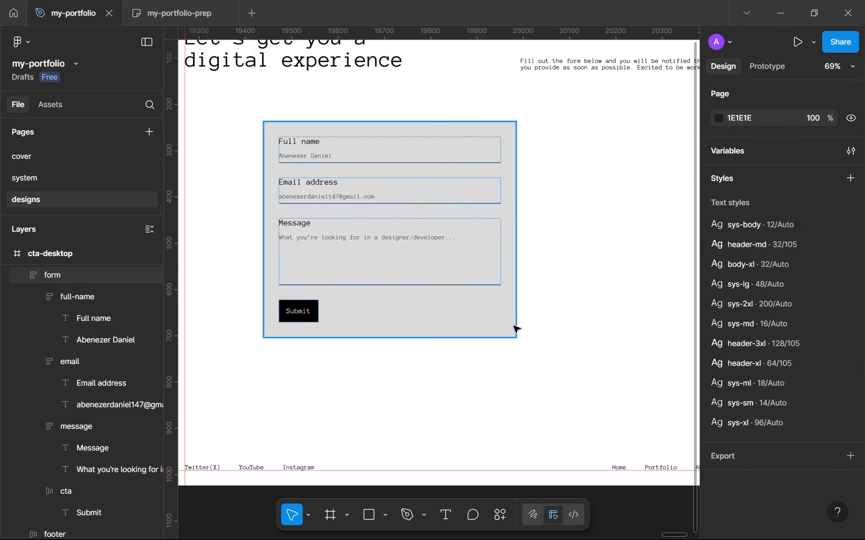
Step: Move the gray form card in cta-desktop to about X 273, Y 260
left_click_drag(417, 248, 439, 245)
scroll(437, 245, "down", 5)
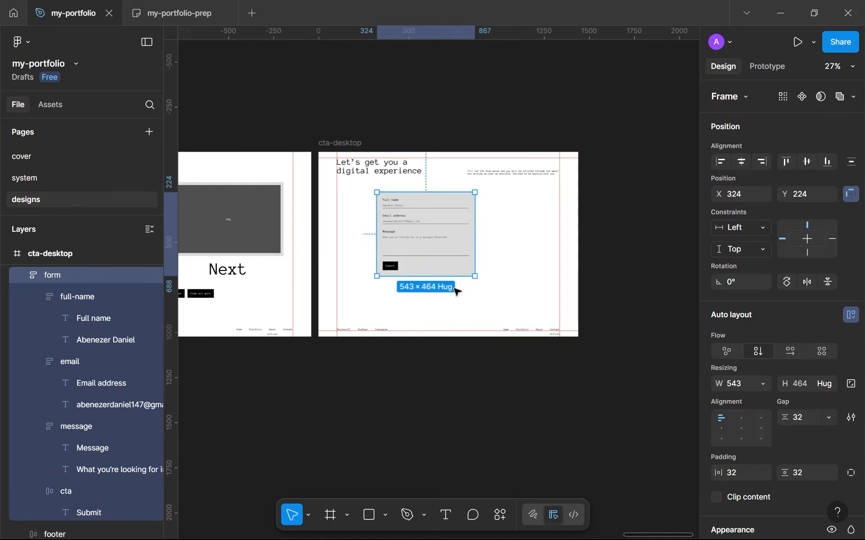
left_click(456, 292)
scroll(457, 291, "up", 3)
left_click_drag(427, 223, 409, 236)
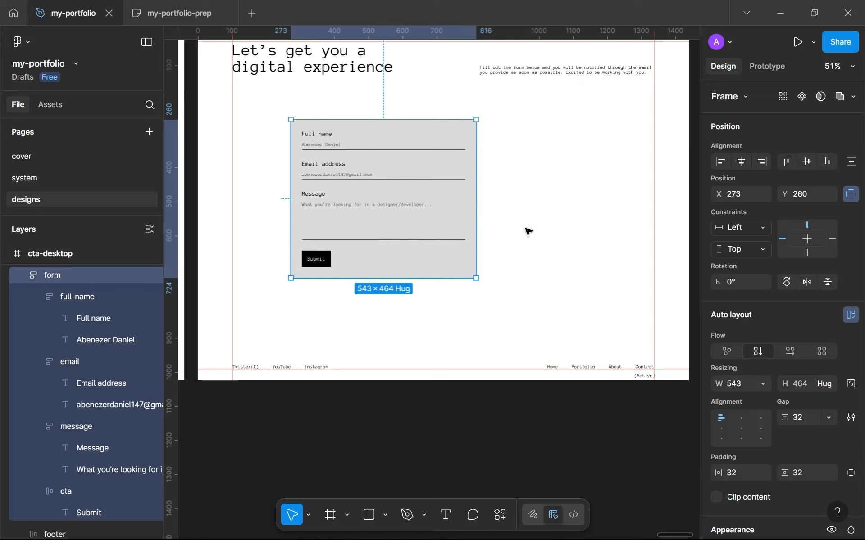
Step: Duplicate the form card and place the copy beside the original at about X 859, Y 260
key("ctrl+d")
left_click_drag(318, 177, 511, 176)
left_click(464, 180, "shift")
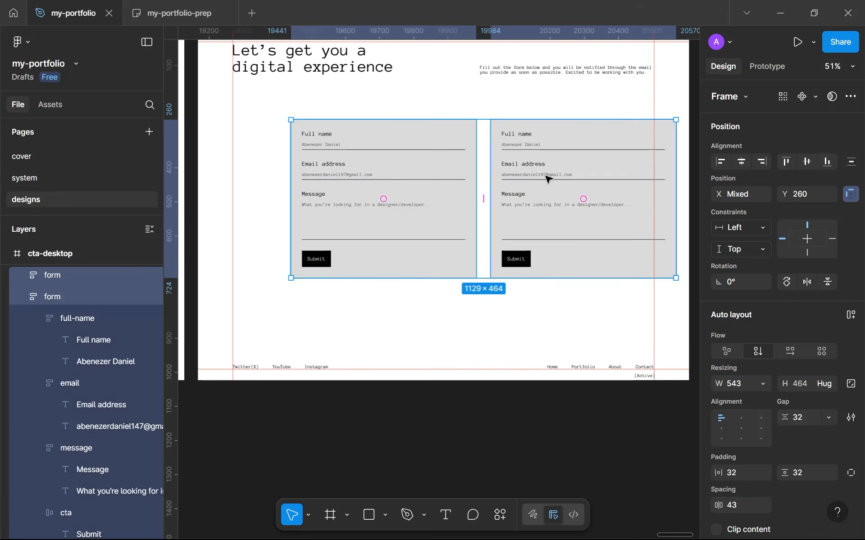
Step: Rename the duplicated form frame to "info"
left_click(550, 196)
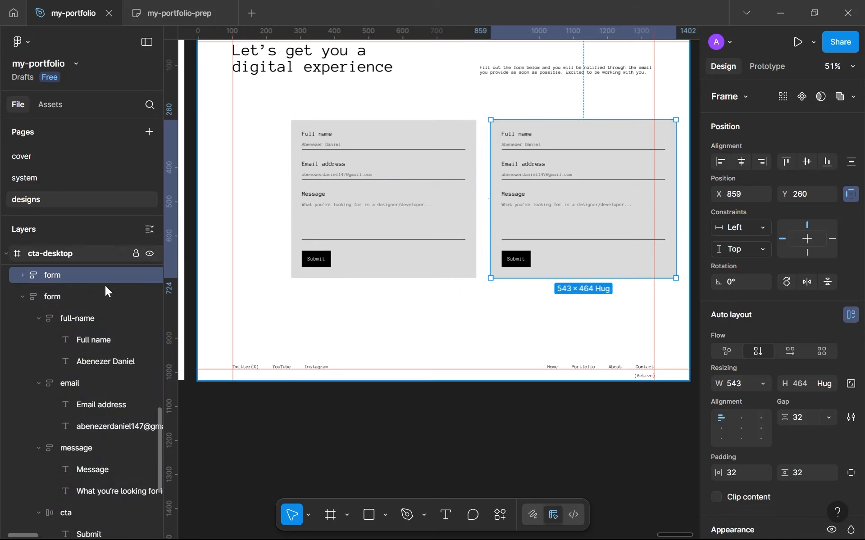
double_click(79, 278)
type("info")
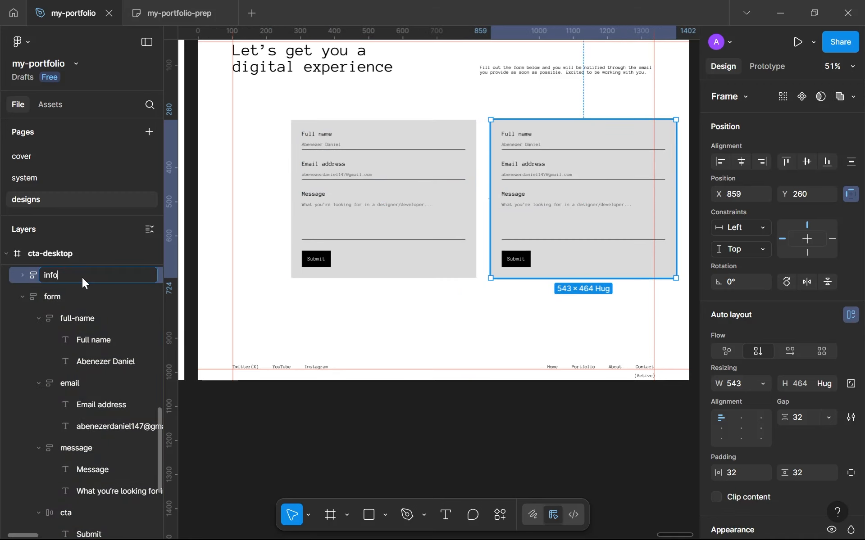
key("Return")
Step: Wrap the form and info cards in a horizontal auto layout with a 32 gap
left_click(372, 262, "shift")
key("shift+a")
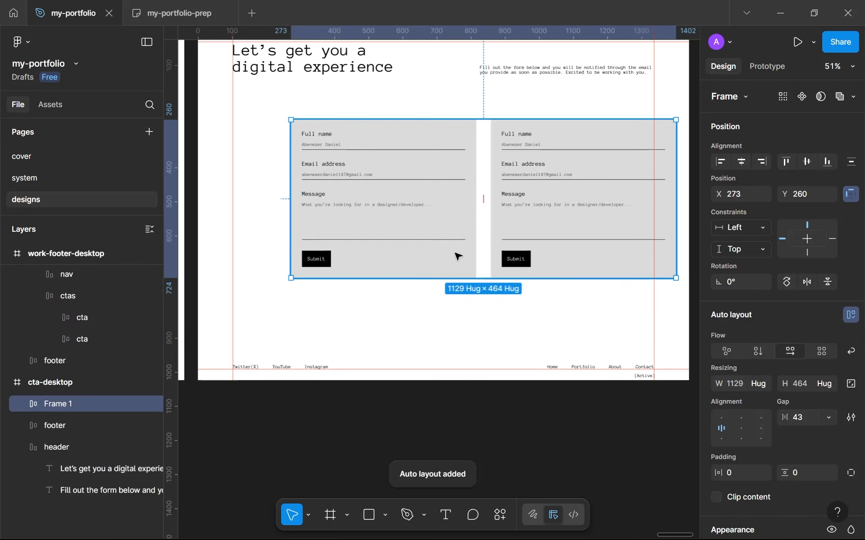
left_click(805, 417)
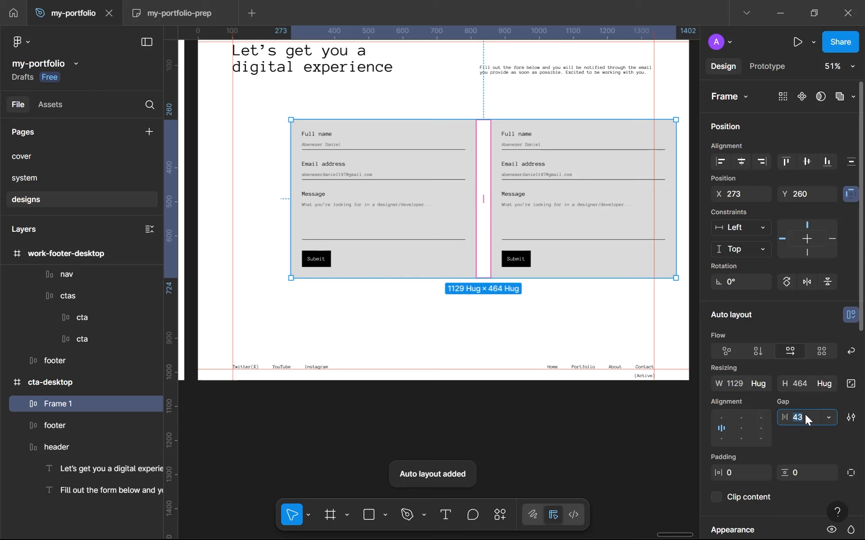
type("32")
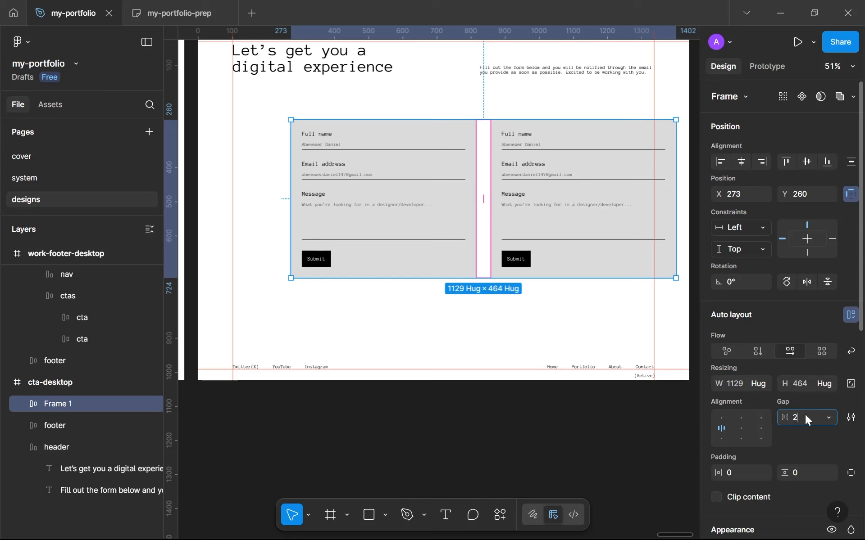
key("Return")
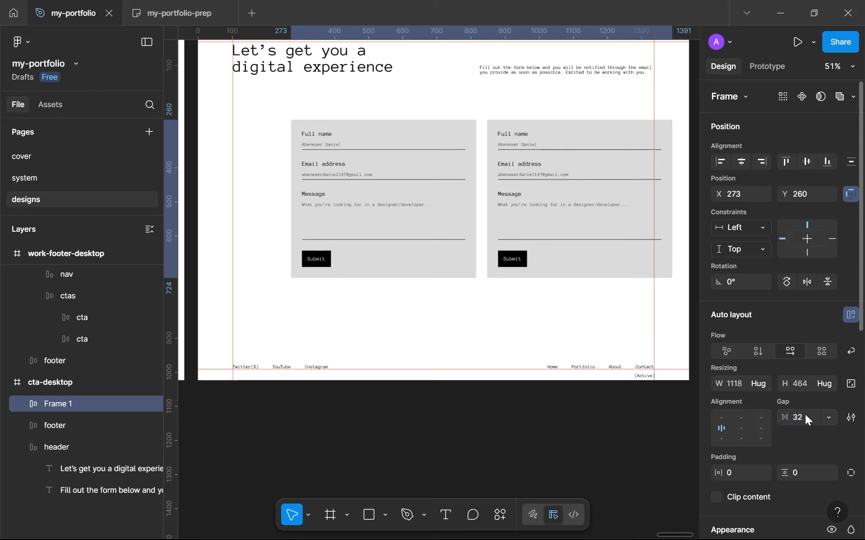
Step: Center the two-card frame horizontally in cta-desktop and move it down to about Y 321
left_click(741, 161)
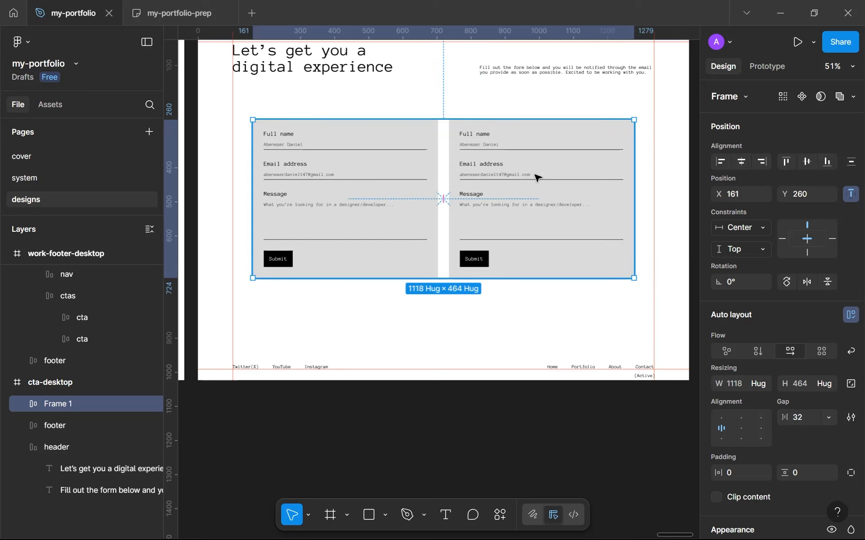
scroll(497, 136, "down", 3)
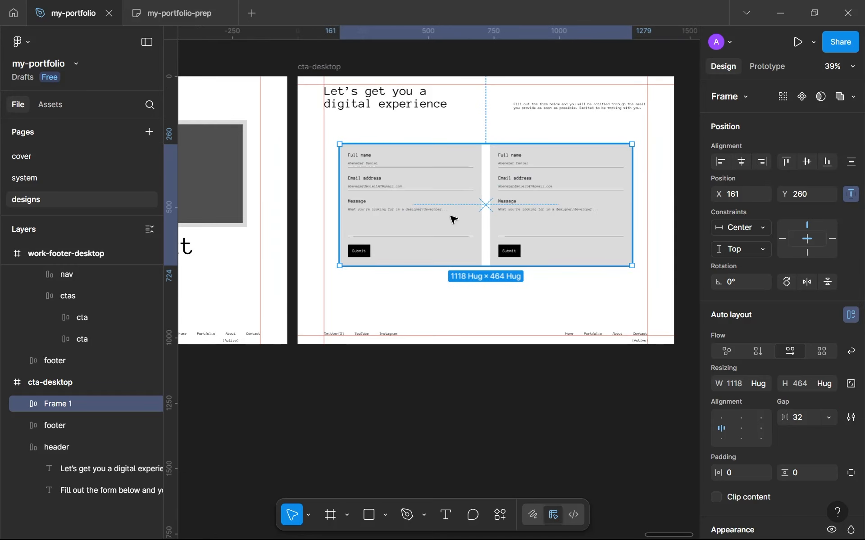
left_click_drag(473, 200, 472, 205)
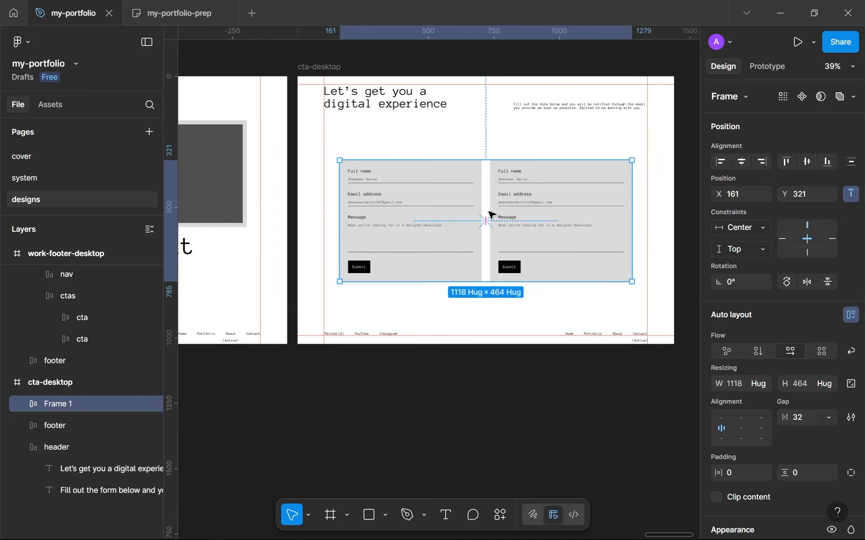
left_click(514, 308)
Step: Duplicate the page heading text and place the copy inside the two-card frame, ahead of the form card
scroll(546, 293, "up", 5)
scroll(560, 303, "down", 2)
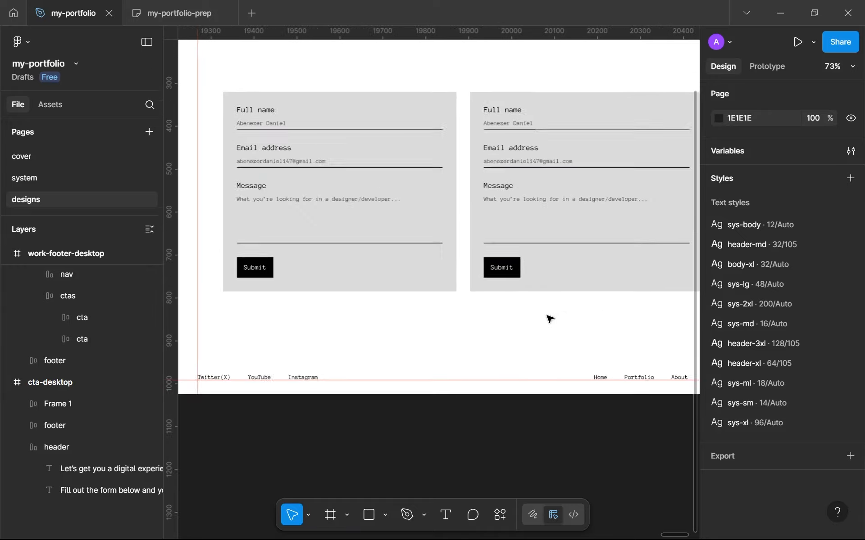
scroll(398, 176, "up", 5)
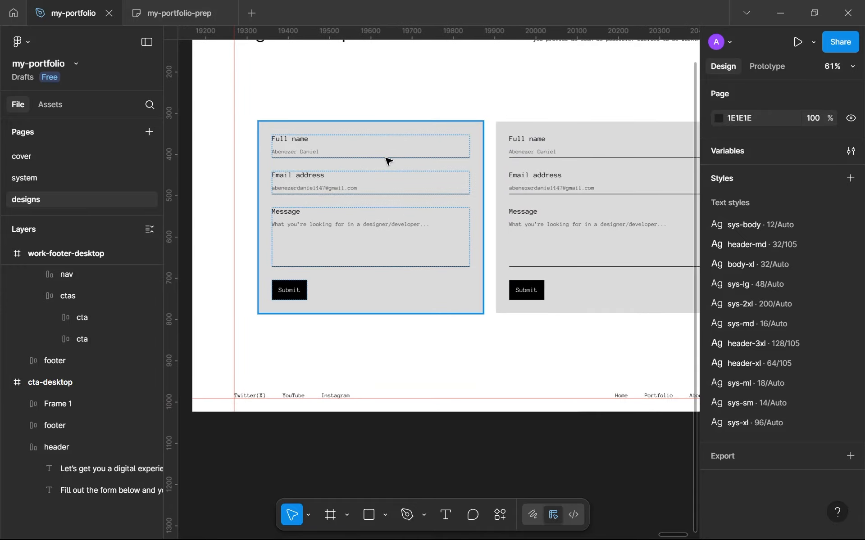
scroll(412, 235, "down", 3)
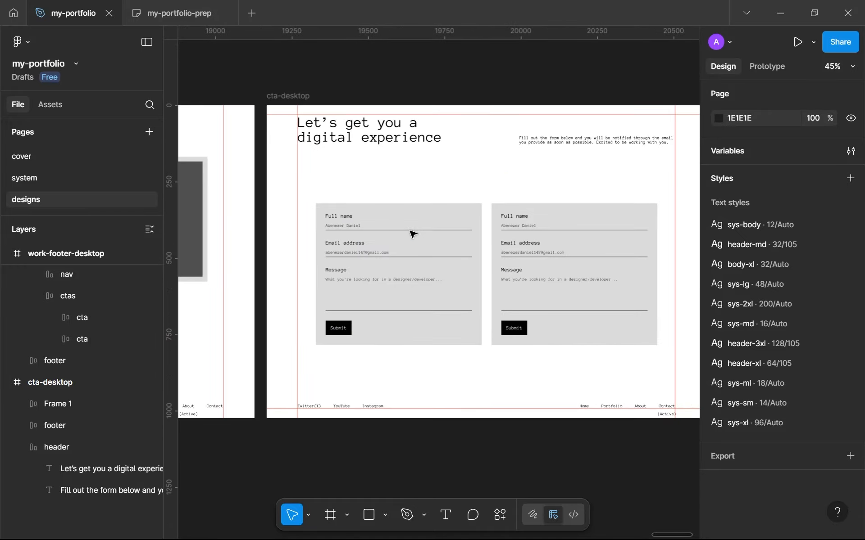
scroll(413, 235, "down", 5)
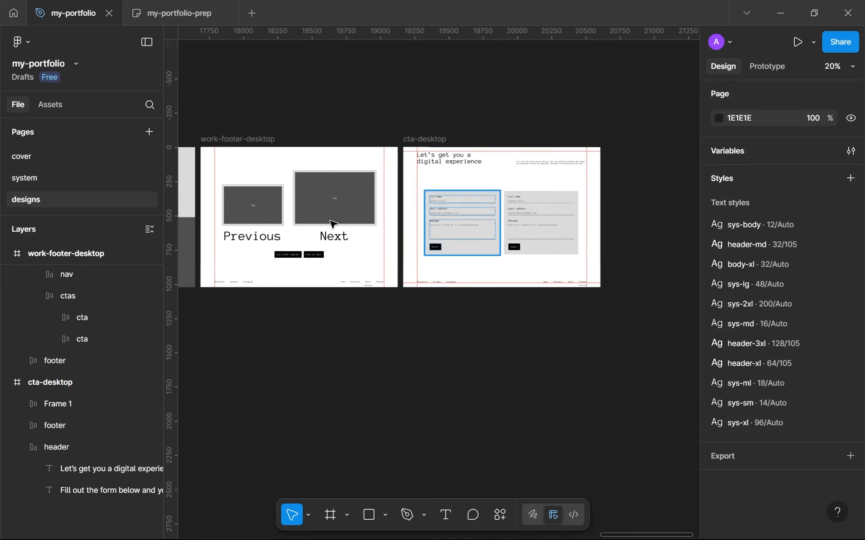
scroll(488, 169, "up", 5)
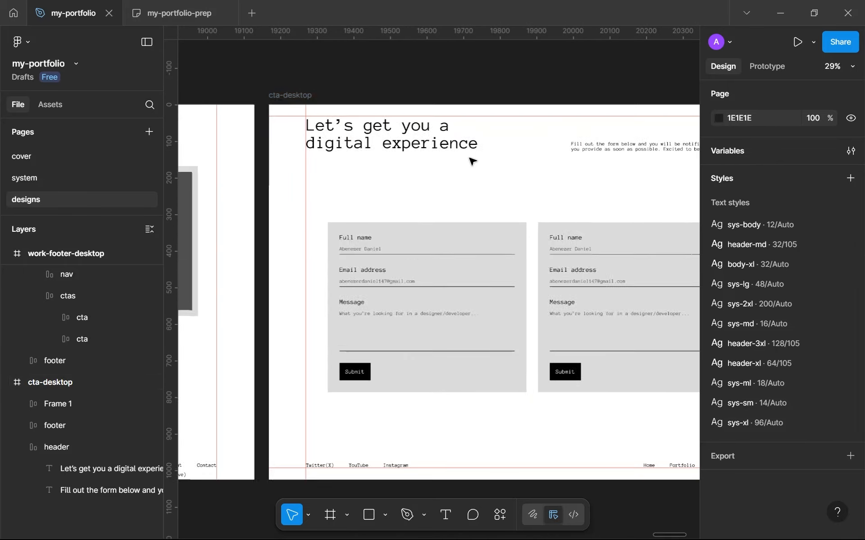
left_click(459, 147)
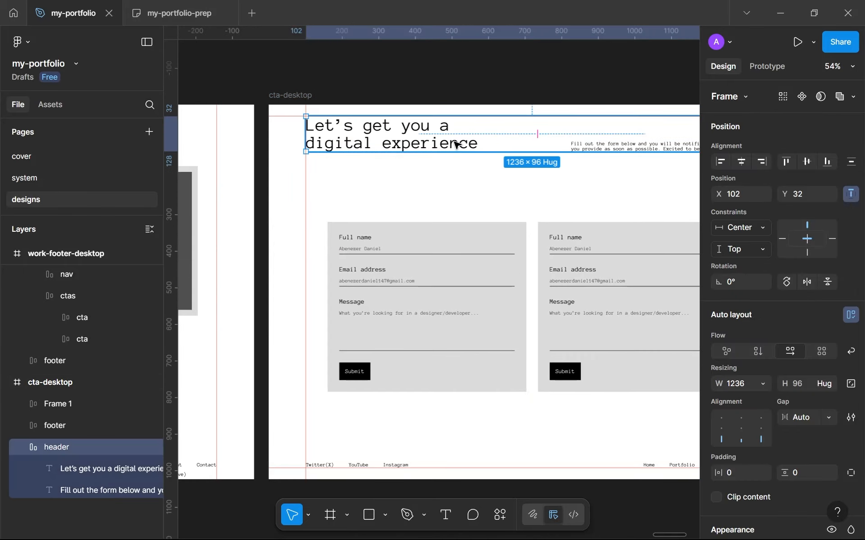
left_click(457, 144)
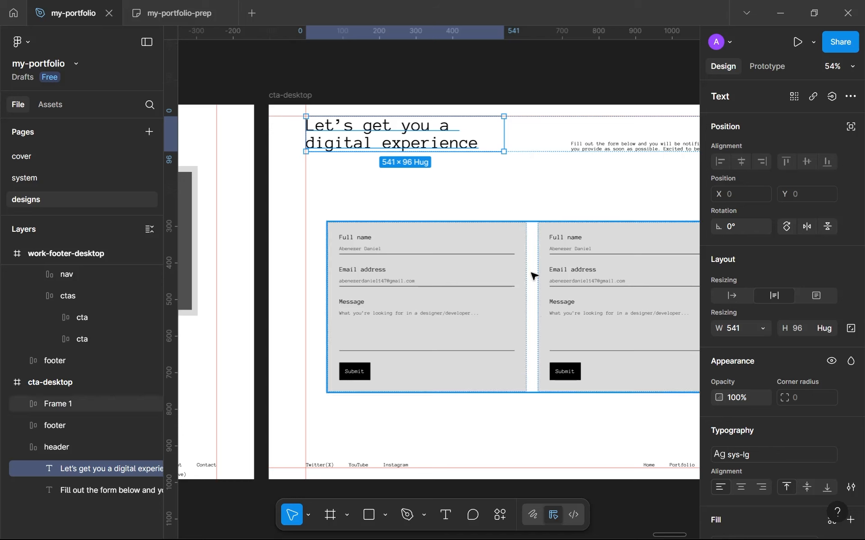
left_click_drag(447, 143, 417, 236, "alt")
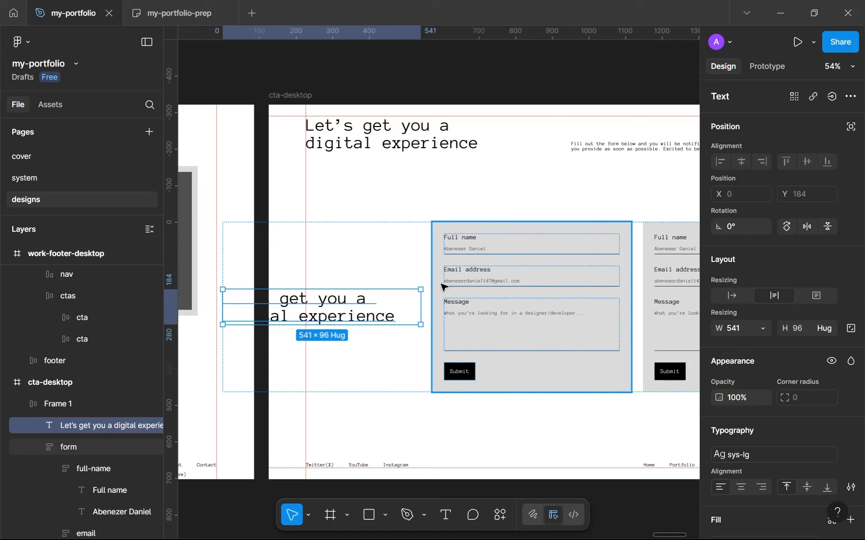
Step: Rename the two-card frame to "contact"
left_click(75, 398)
double_click(76, 398)
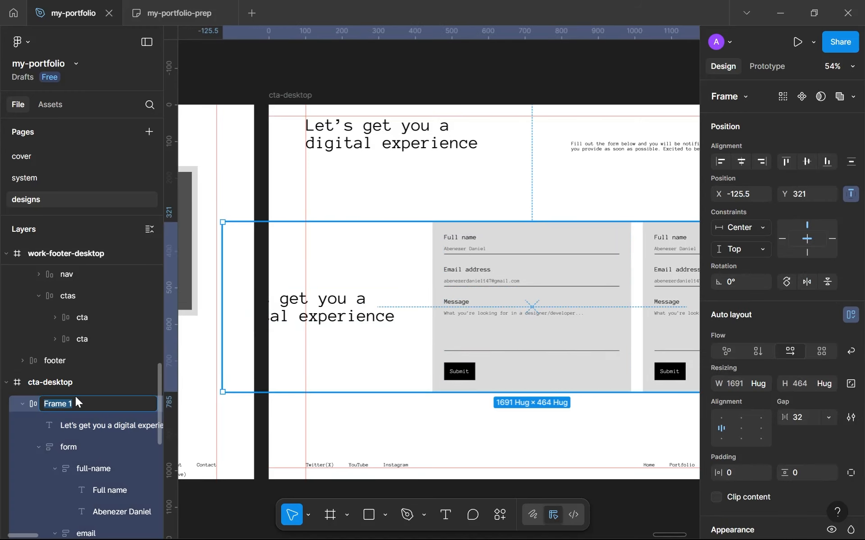
type("contact")
key("Return")
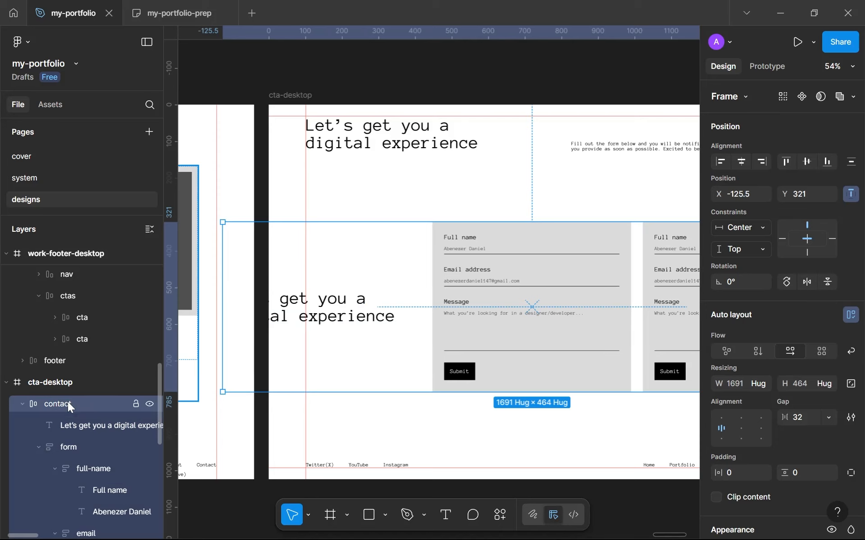
Step: Rename the two-card frame to "main"
double_click(68, 401)
type("main")
key("Return")
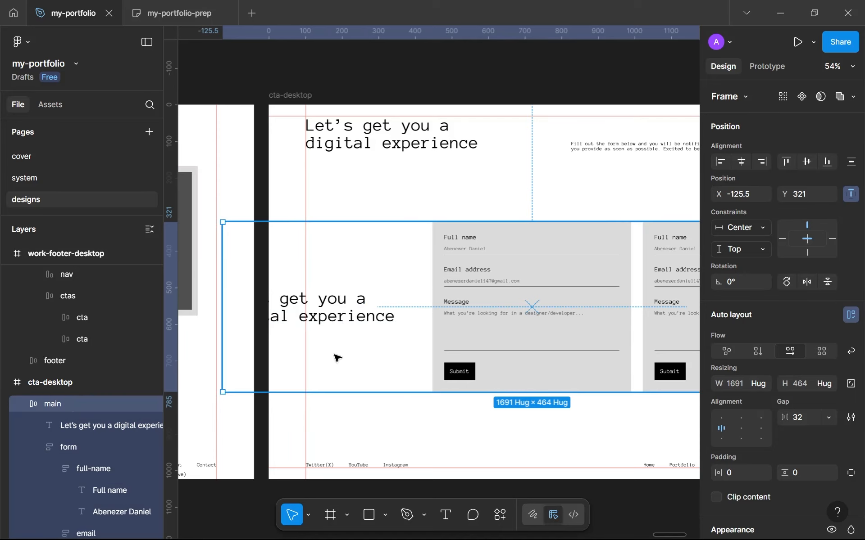
Step: Move the copied heading into the form frame above full-name and change its text to "Contact me"
left_click(336, 322)
left_click_drag(97, 428, 105, 455)
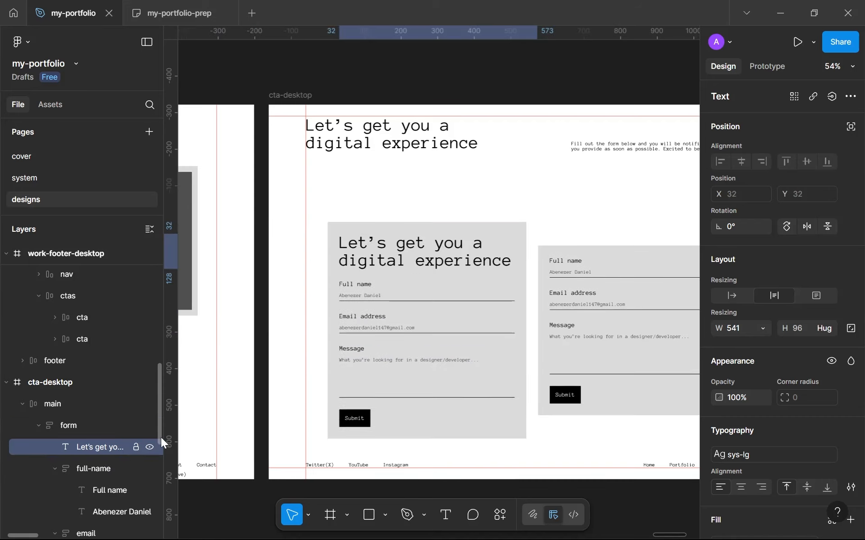
scroll(514, 272, "down", 2)
scroll(506, 270, "up", 3)
left_click_drag(500, 269, 507, 218)
double_click(507, 216)
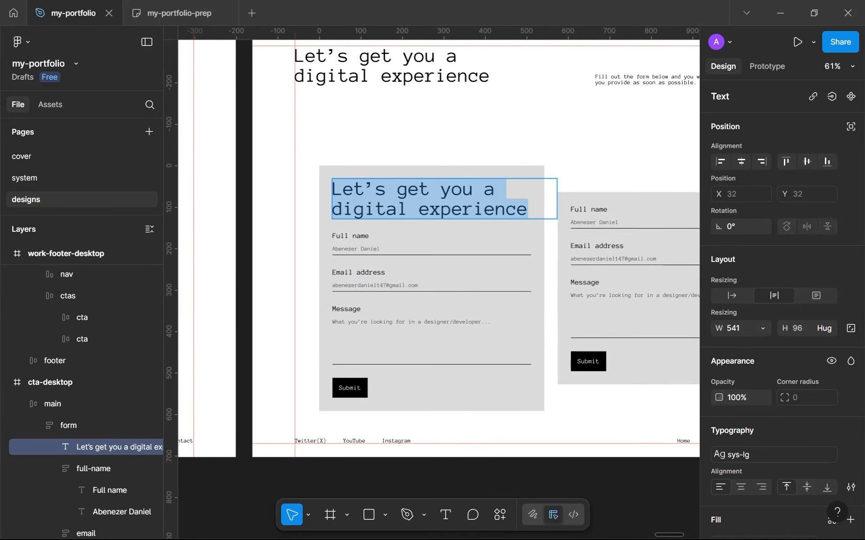
type("S")
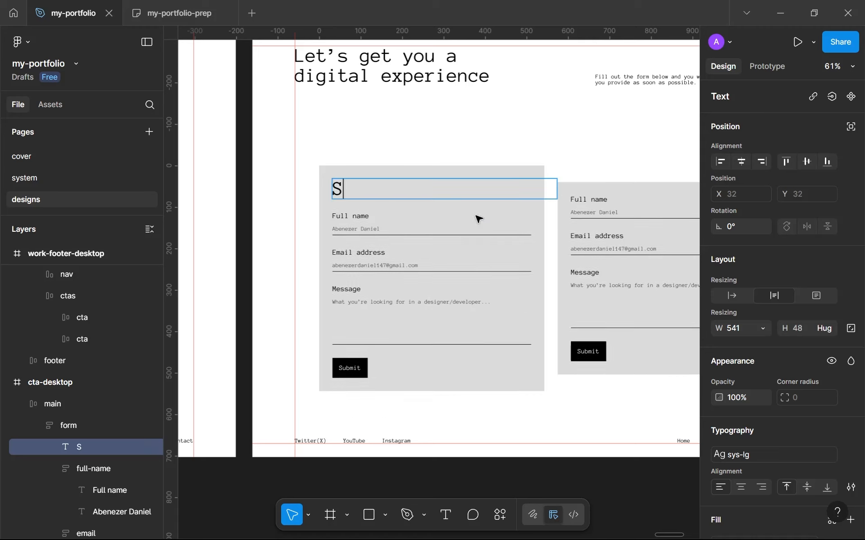
key("BackSpace")
type("Contact me")
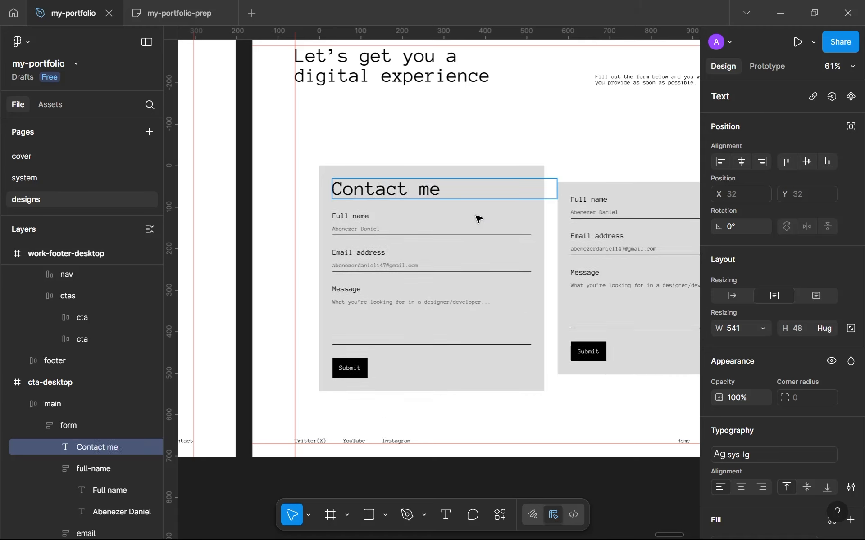
key("Escape")
scroll(728, 414, "down", 3)
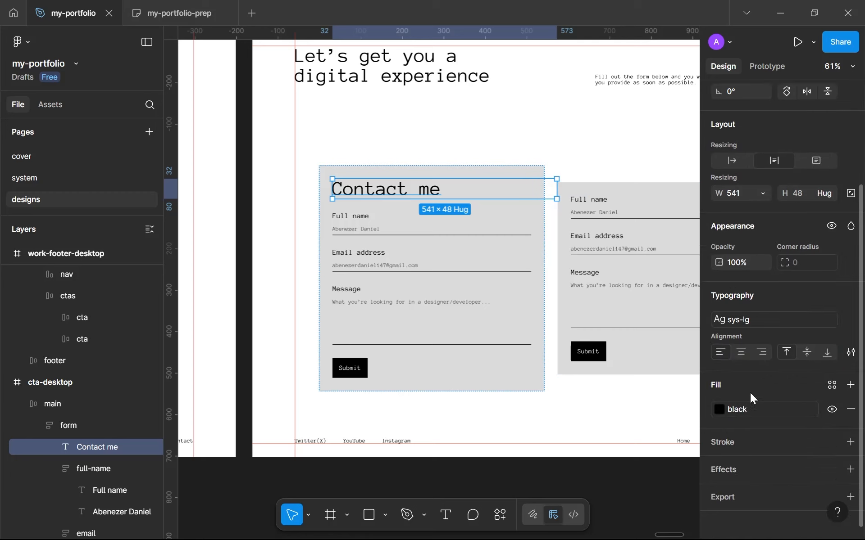
left_click(769, 314)
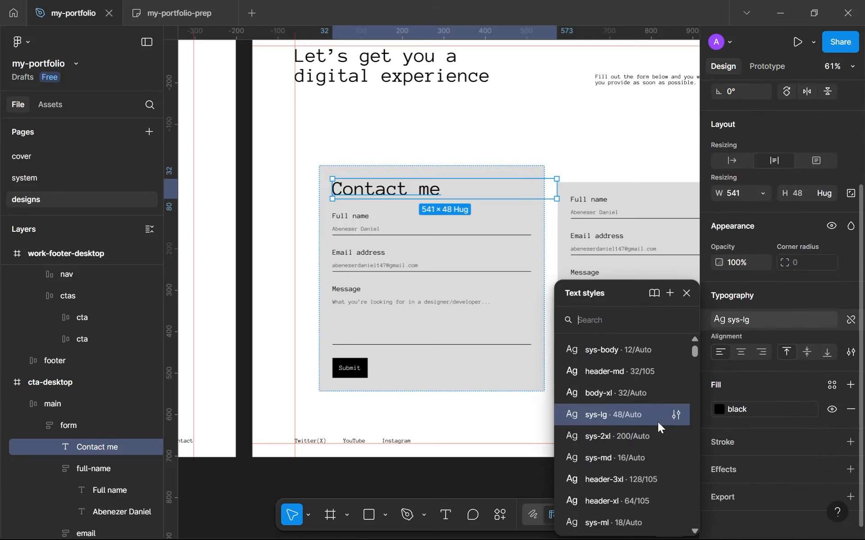
scroll(645, 453, "down", 3)
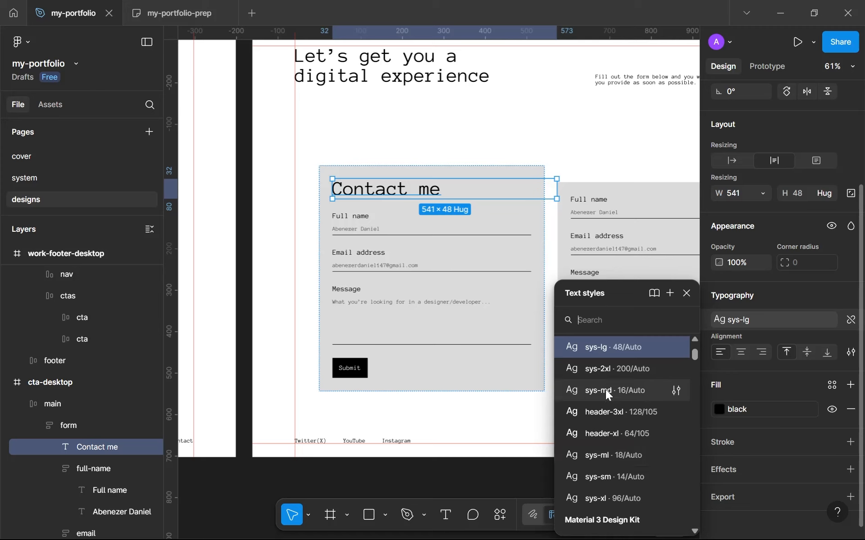
scroll(623, 458, "down", 3)
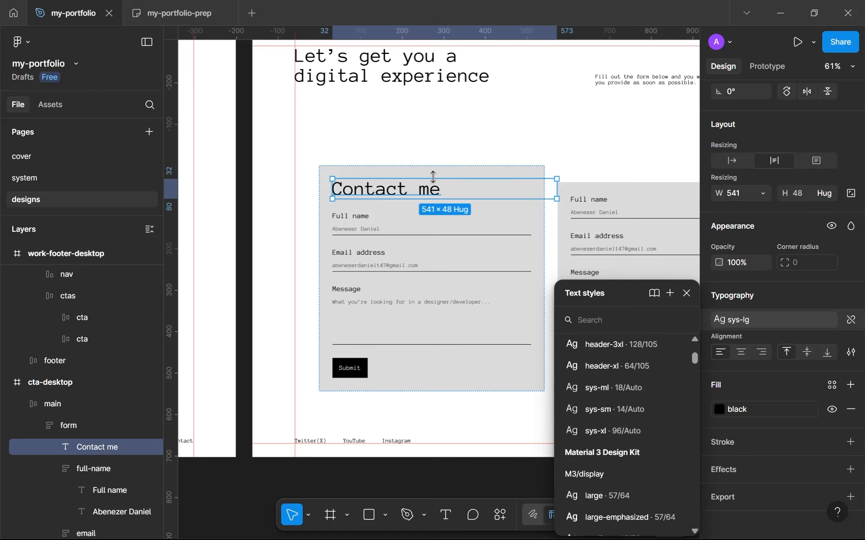
left_click(685, 294)
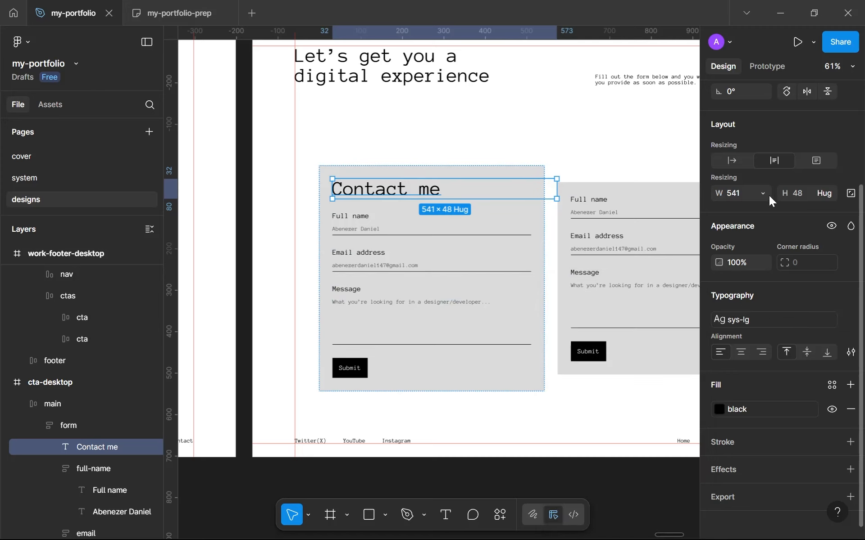
Step: Set the "Contact me" heading's width to hug its contents
left_click(764, 194)
left_click(775, 211)
left_click(558, 419)
Step: Duplicate the form card with the "Contact me" heading inside the main frame
scroll(559, 418, "down", 3)
left_click_drag(561, 413, 547, 394)
scroll(546, 394, "up", 3)
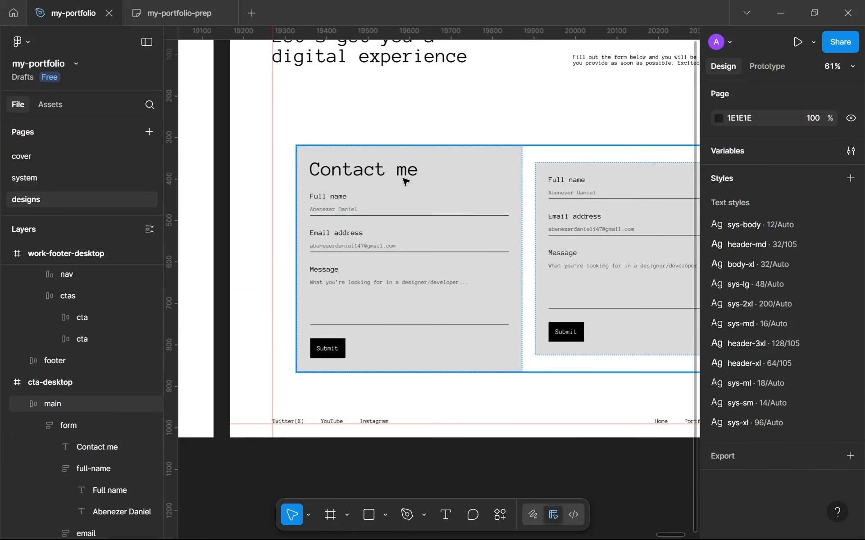
left_click(415, 179)
double_click(412, 177)
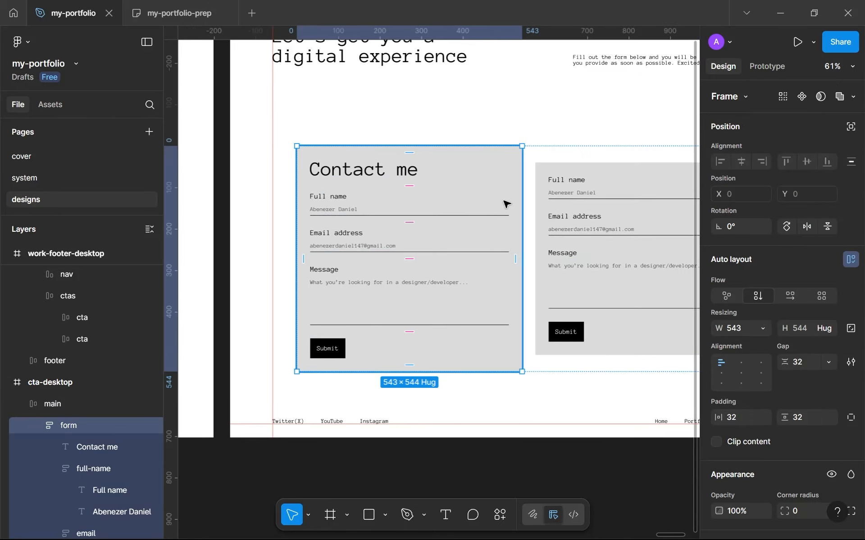
key("ctrl+d")
Step: Delete the old info card and center the main frame vertically in cta-desktop
scroll(575, 232, "down", 2)
left_click_drag(575, 233, 521, 219)
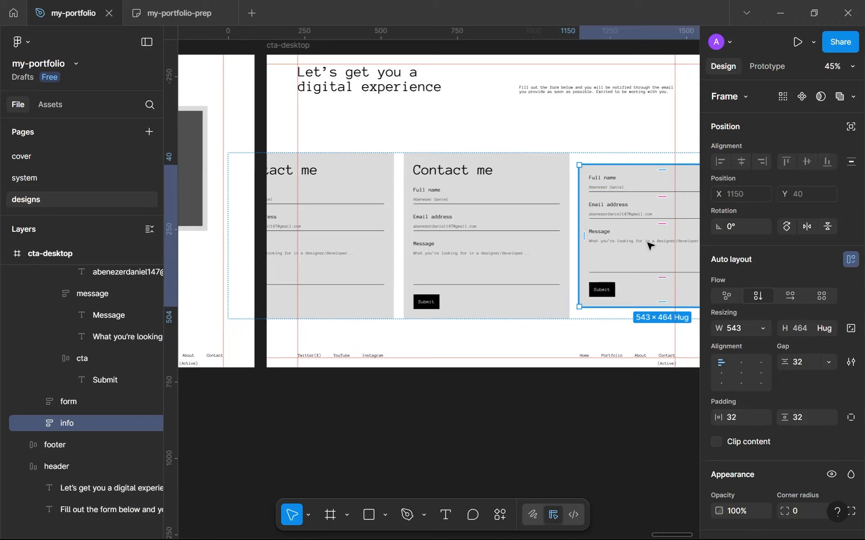
key("Delete")
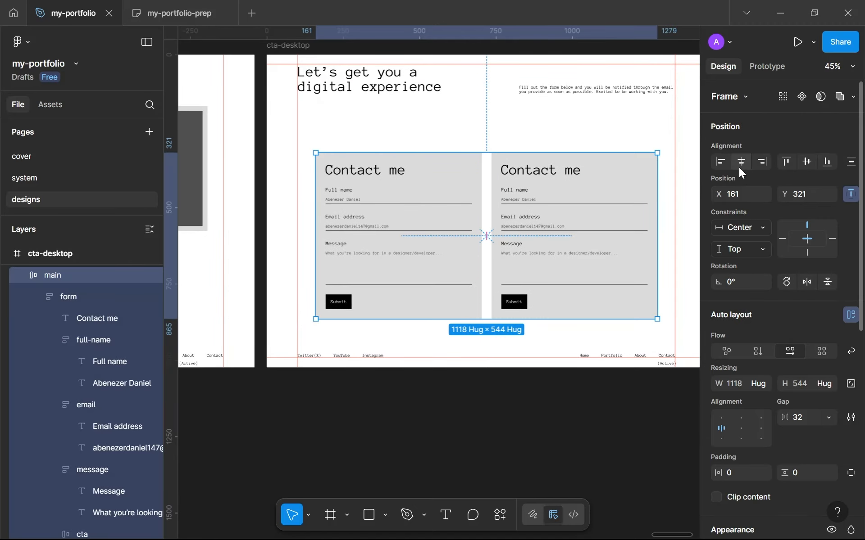
left_click(809, 160)
Step: Change the heading of the duplicated form card to "My info"
scroll(592, 169, "up", 1)
double_click(553, 145)
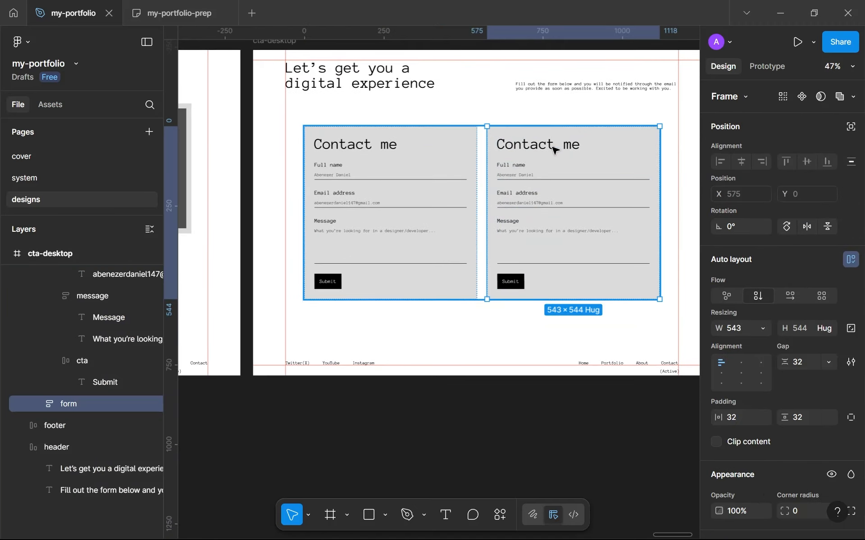
double_click(555, 145)
key("ctrl+a")
type("My info")
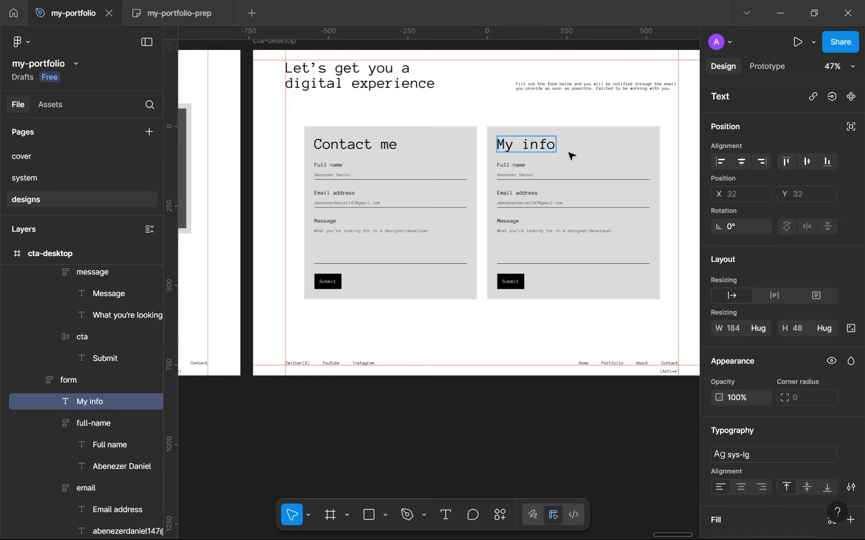
scroll(525, 282, "up", 3)
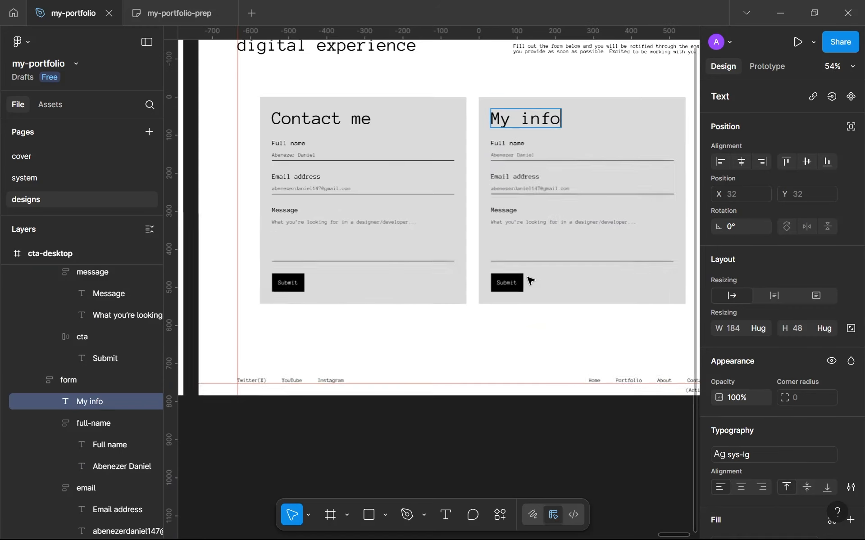
key("Escape")
Step: Delete the Submit button from the "My info" card
left_click(504, 284)
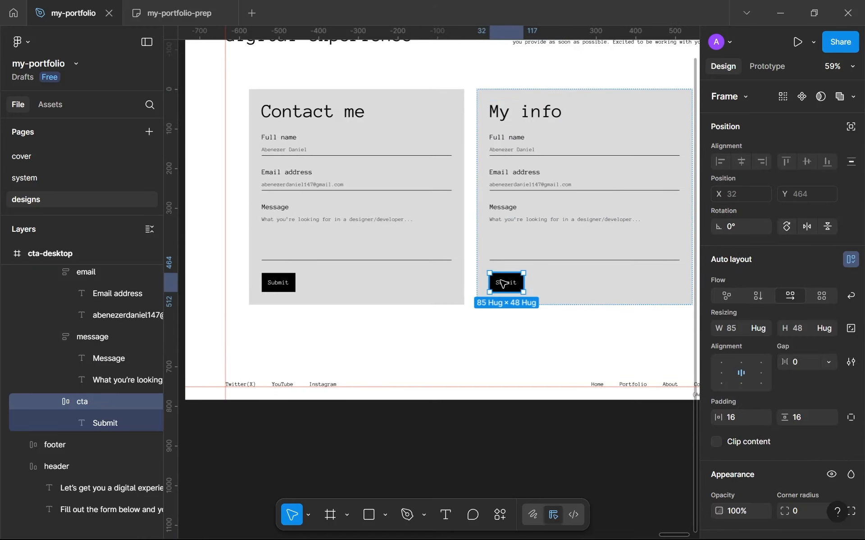
key("Delete")
scroll(502, 270, "down", 2)
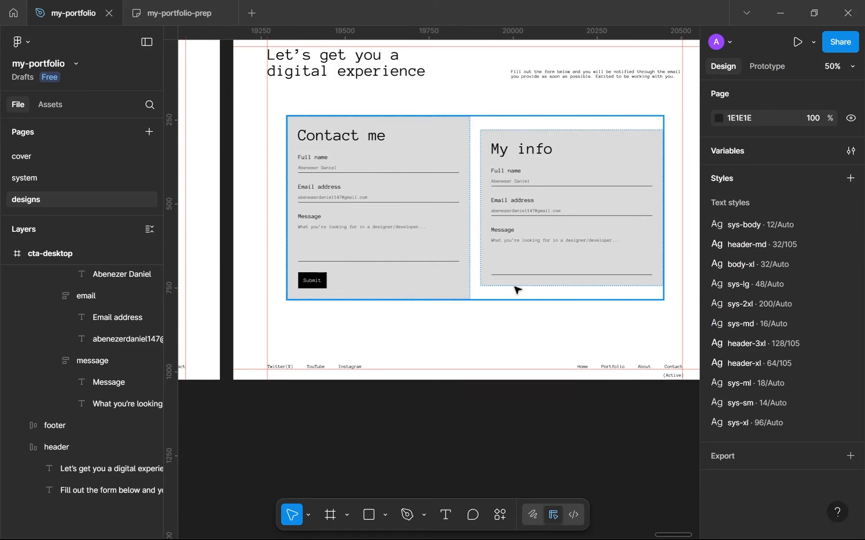
Step: Align the two cards in the main frame to its top left
left_click(517, 291)
left_click(721, 418)
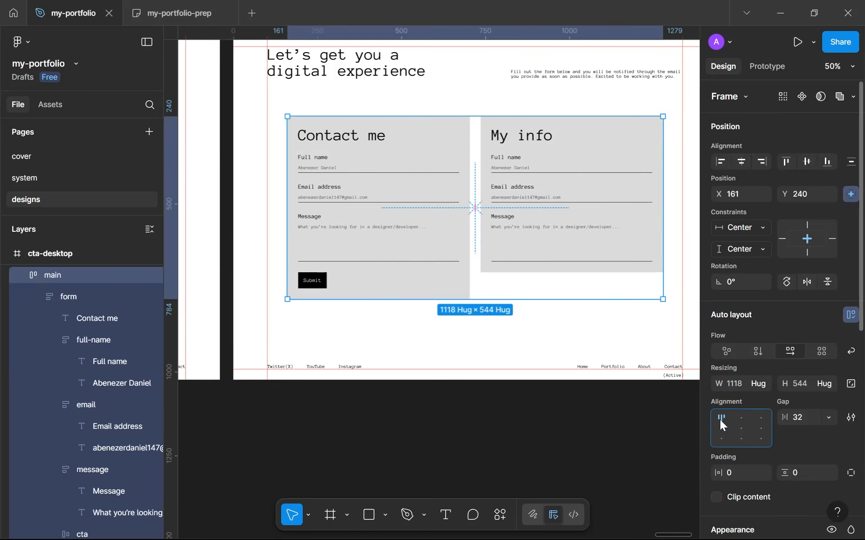
left_click(570, 348)
Step: Delete the message field from the "My info" card
scroll(550, 185, "up", 5)
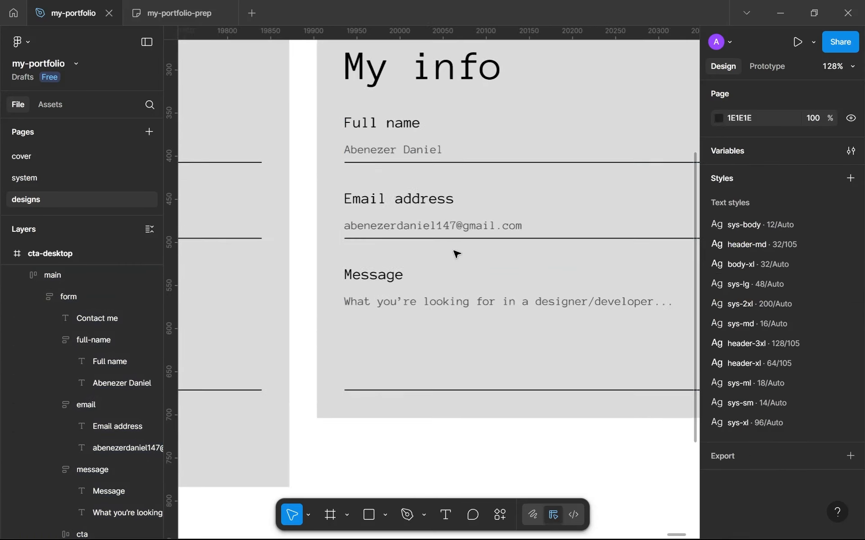
left_click(444, 275, "ctrl")
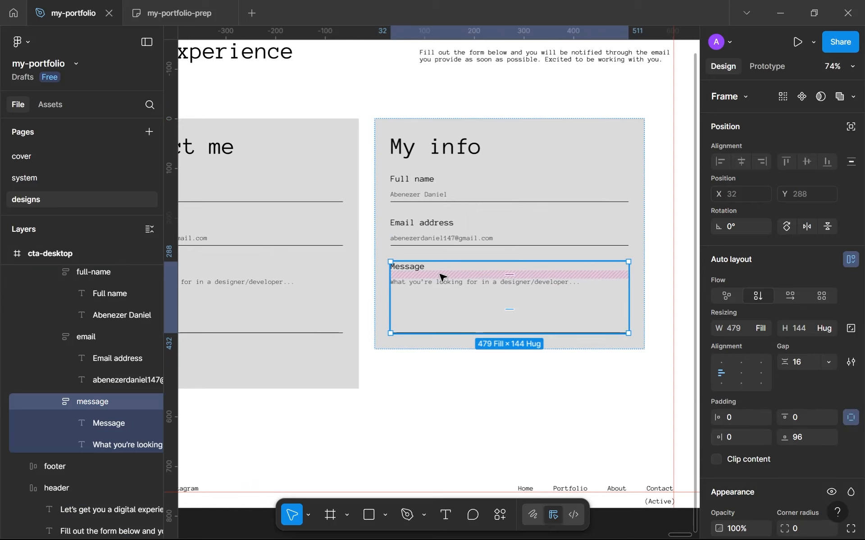
key("Delete")
Step: Change the fill of the name value under "Full name" in the "My info" card to the black color style
left_click(436, 201)
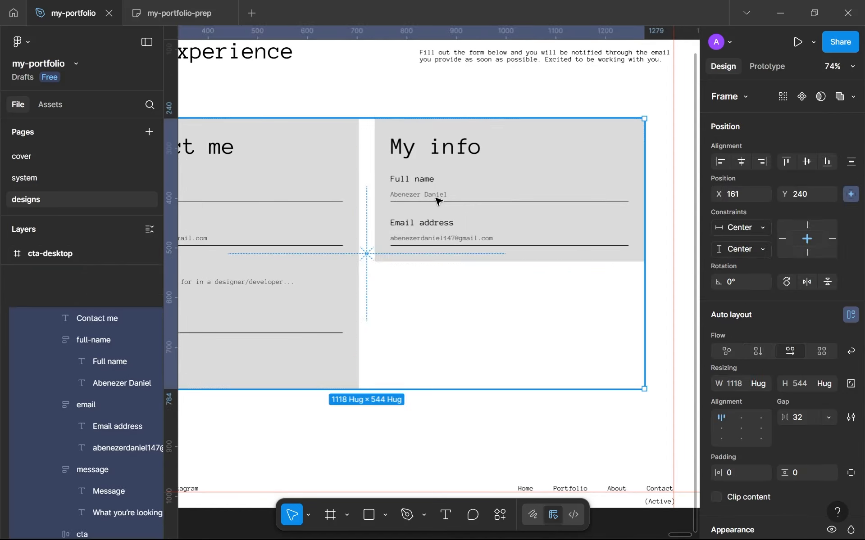
double_click(436, 200)
left_click(436, 200)
scroll(436, 201, "up", 4)
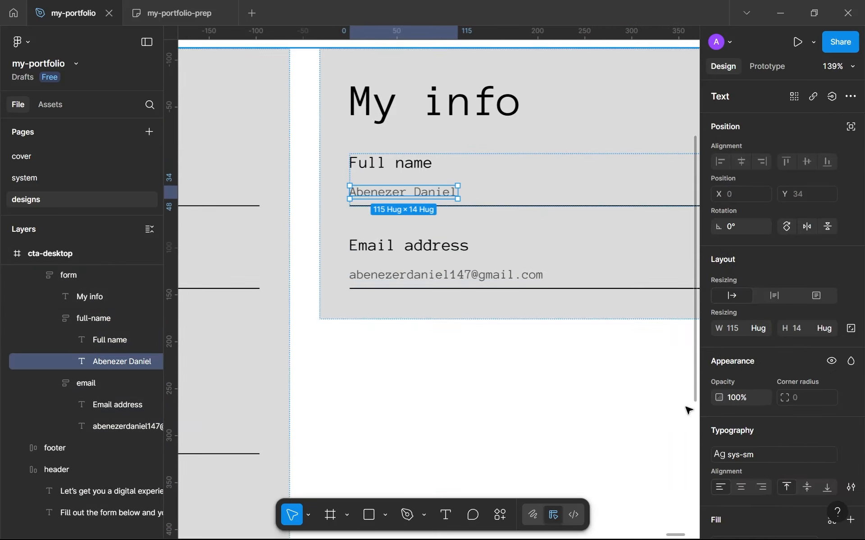
scroll(741, 466, "down", 3)
left_click(761, 308)
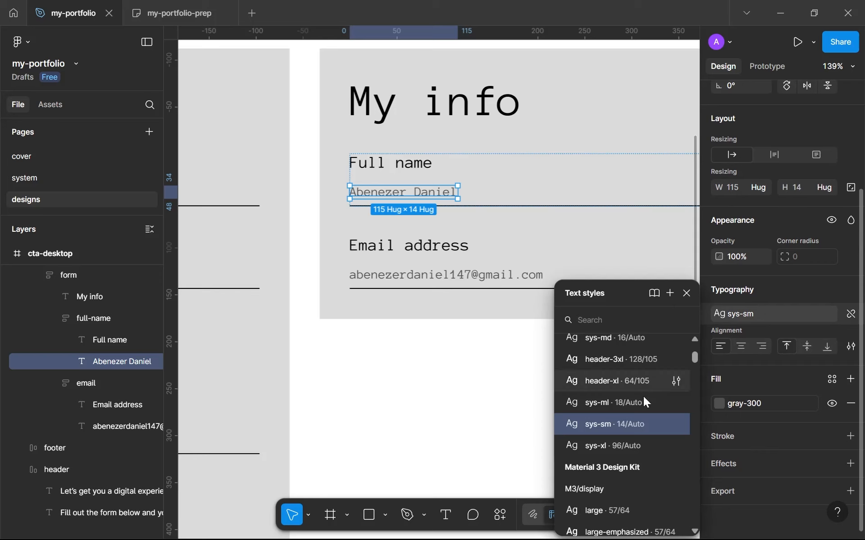
left_click(729, 403)
left_click(611, 360)
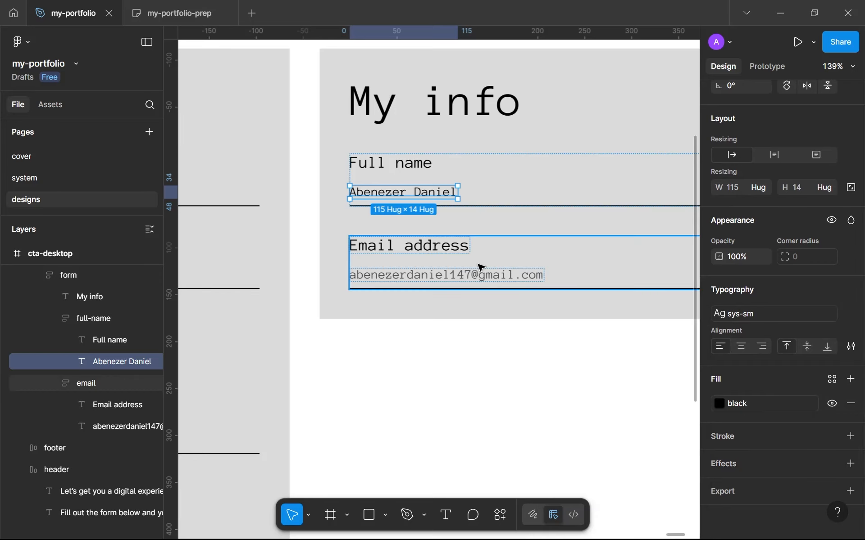
Step: Replace both the gray-300 and 000000 colors of the "My info" card's email field with the black color style
left_click(481, 272)
scroll(707, 418, "down", 2)
scroll(707, 418, "down", 2)
left_click(744, 408)
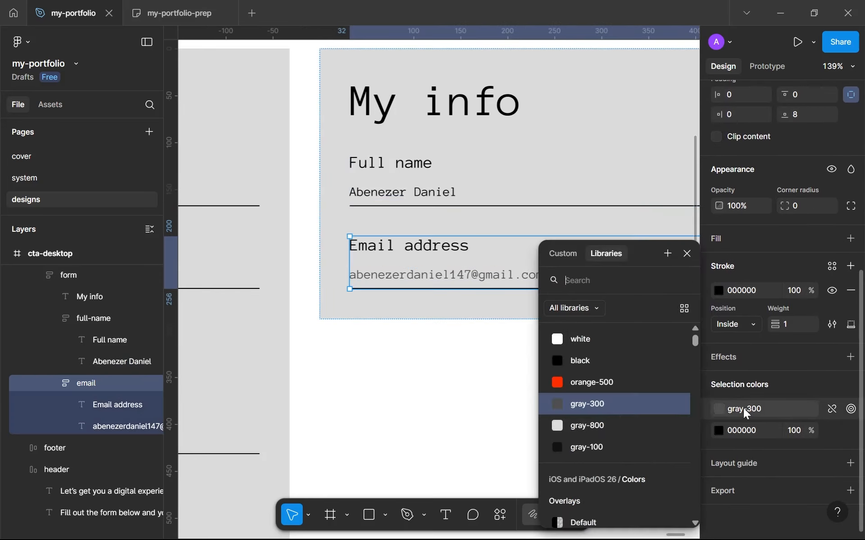
left_click(605, 370)
left_click(828, 431)
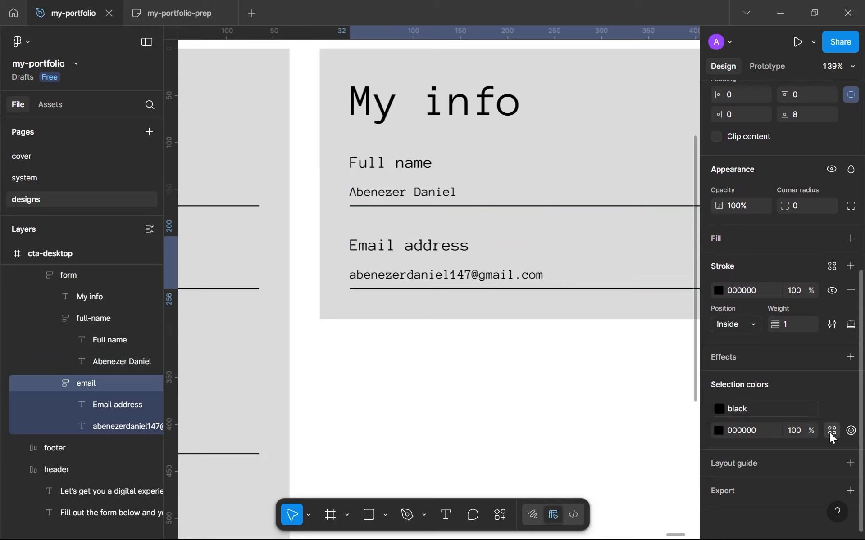
left_click(632, 366)
left_click(309, 312)
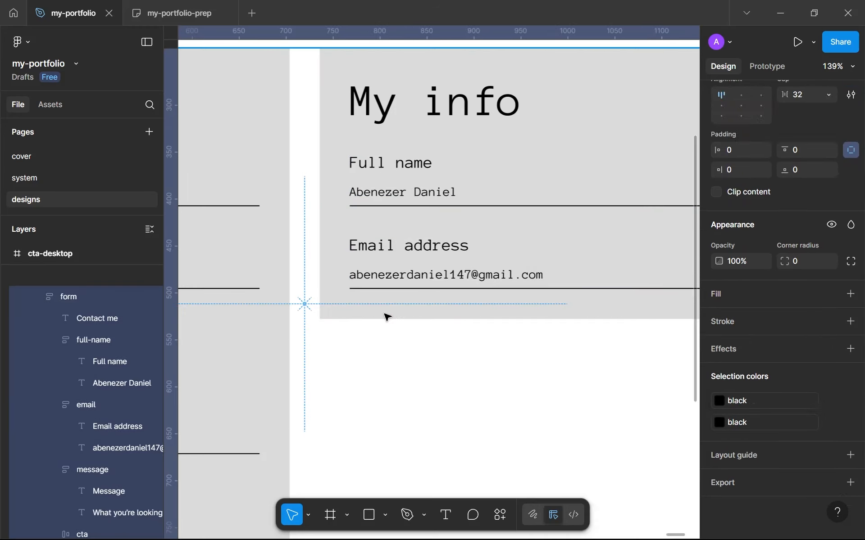
Step: Duplicate the email field inside the "My info" card
scroll(387, 316, "down", 6)
scroll(387, 317, "up", 1)
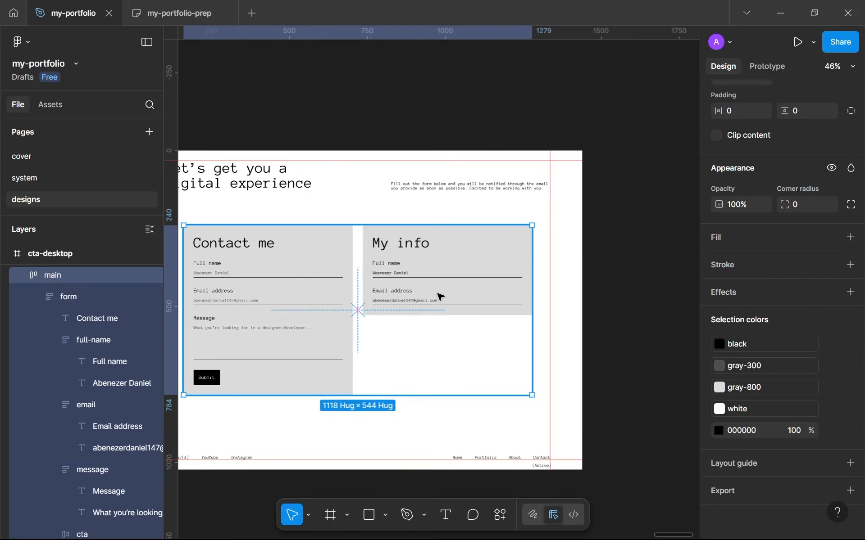
left_click(441, 298)
left_click(441, 297)
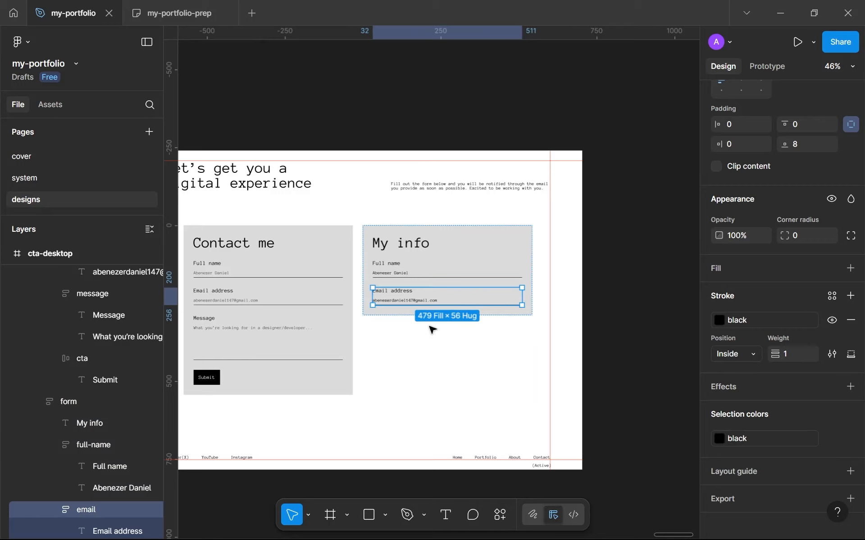
key("ctrl+d")
Step: Change the label of the duplicated email field to "Phone number" and select its value text for replacement
scroll(440, 311, "up", 5)
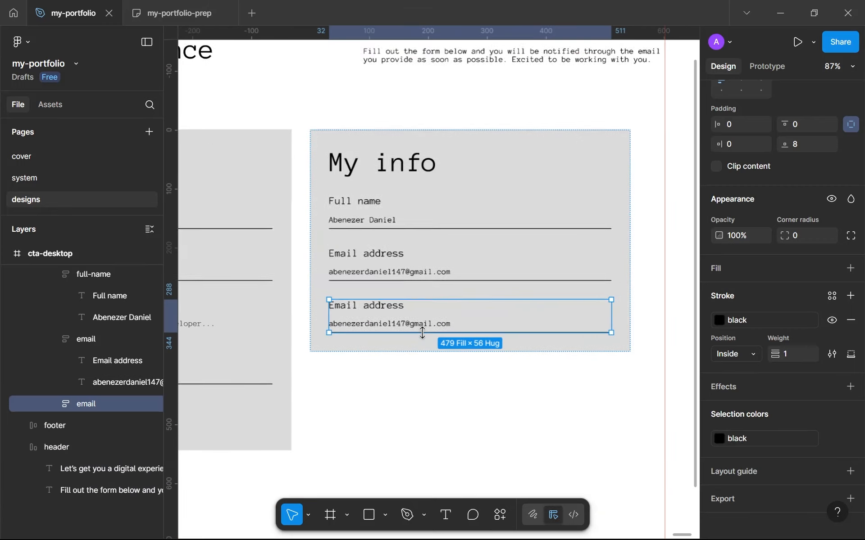
double_click(392, 305)
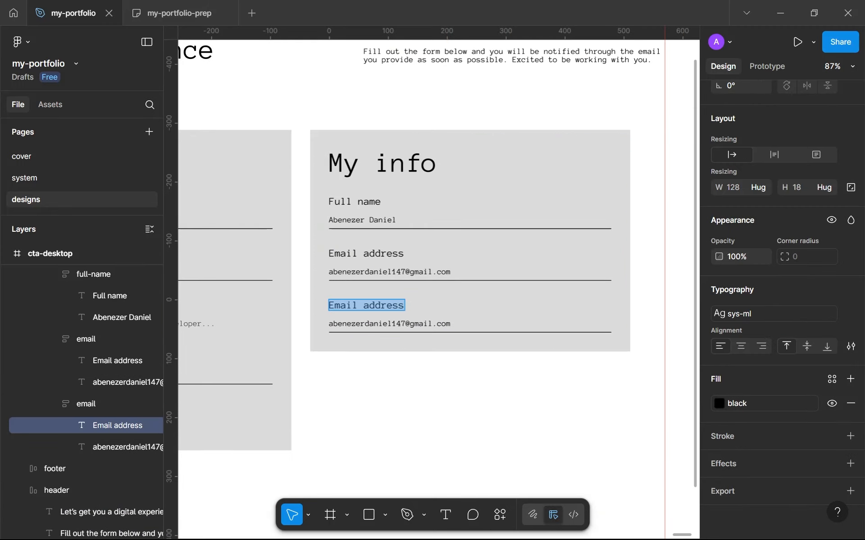
type("Phone number")
double_click(406, 324)
key("ctrl+a")
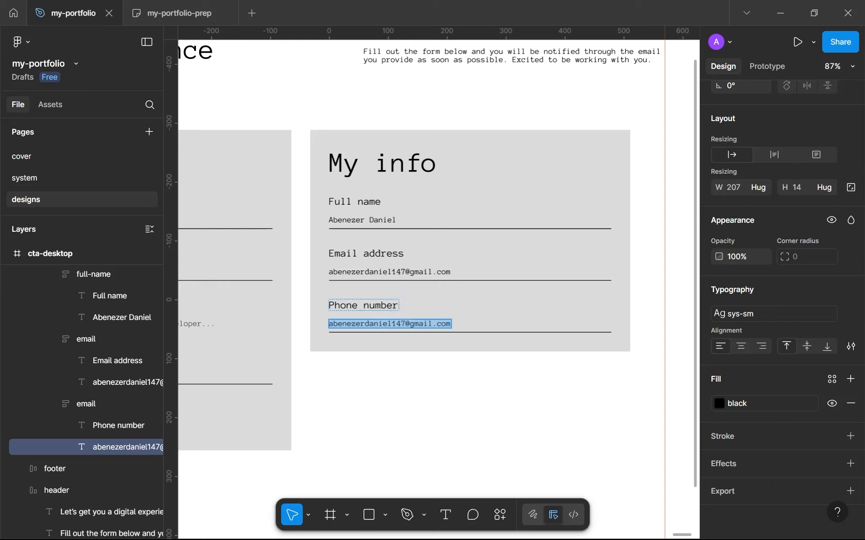
Step: Replace the label of the third field in the "My info" card with "X"
left_click(395, 309)
left_click_drag(398, 307, 335, 307)
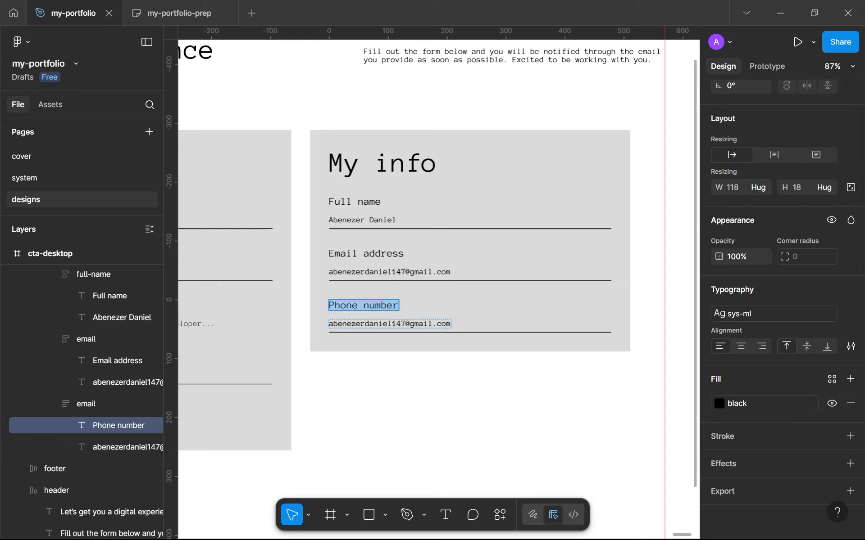
type("X")
Step: Open the value text under the "X" label for editing and switch to the browser
left_click(360, 324)
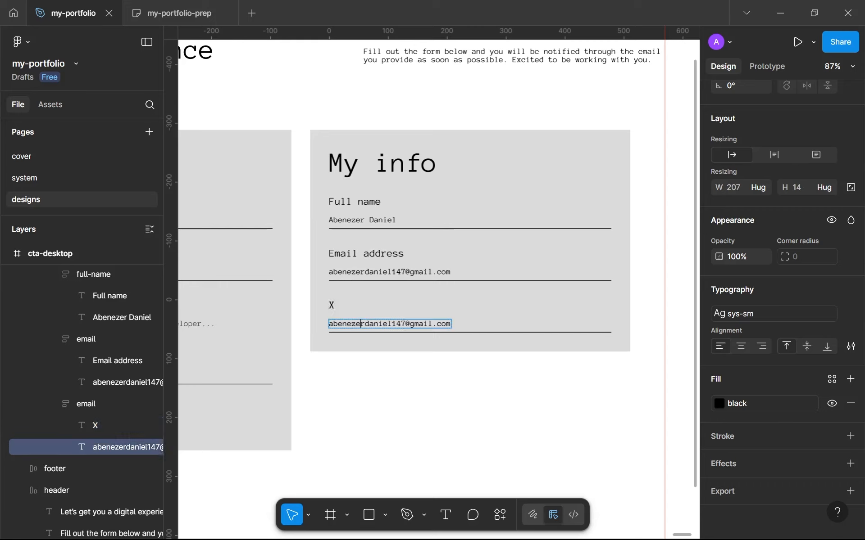
mouse_move(399, 538)
left_click(477, 525)
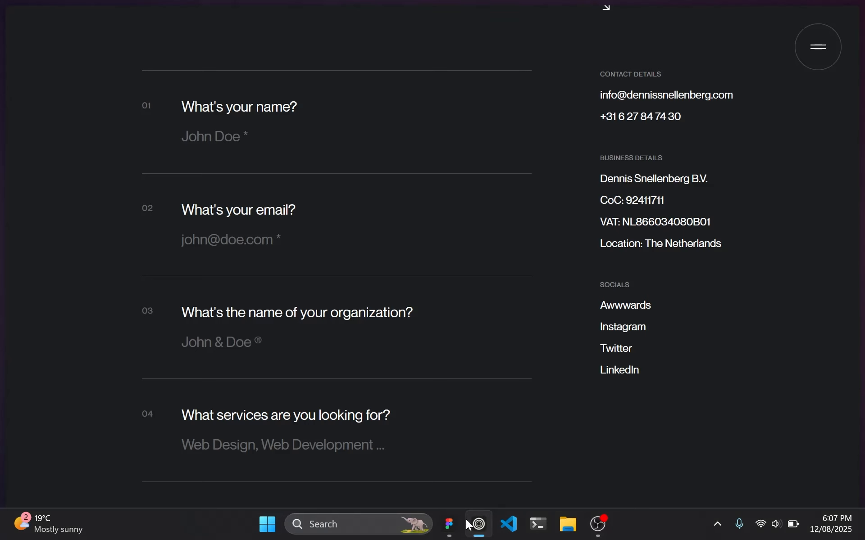